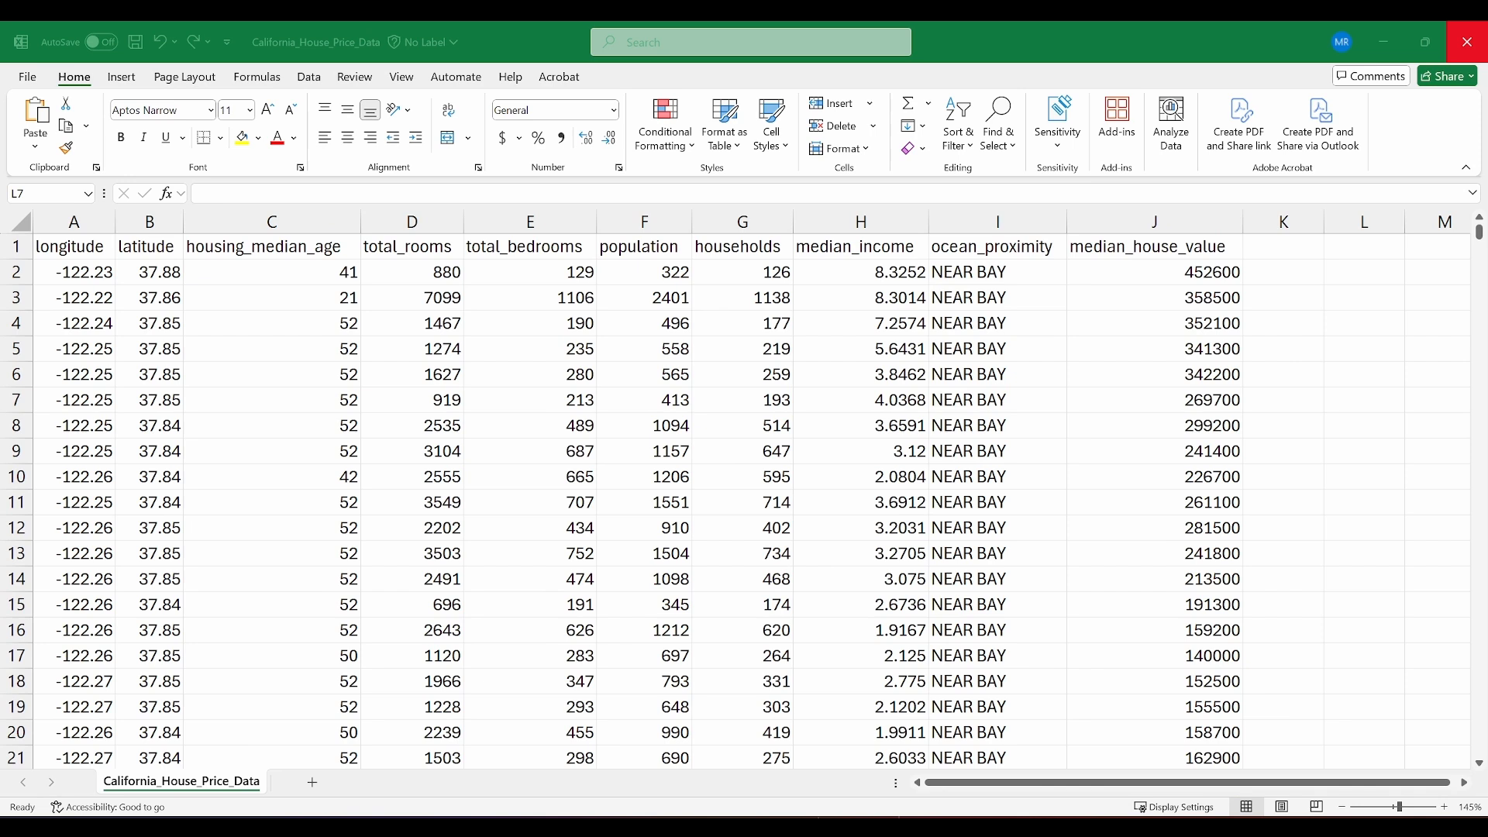
- Review the median_house_value column and the feature columns from longitude to ocean_proximity
{"action": "left_click", "coordinate": [1357, 310]}
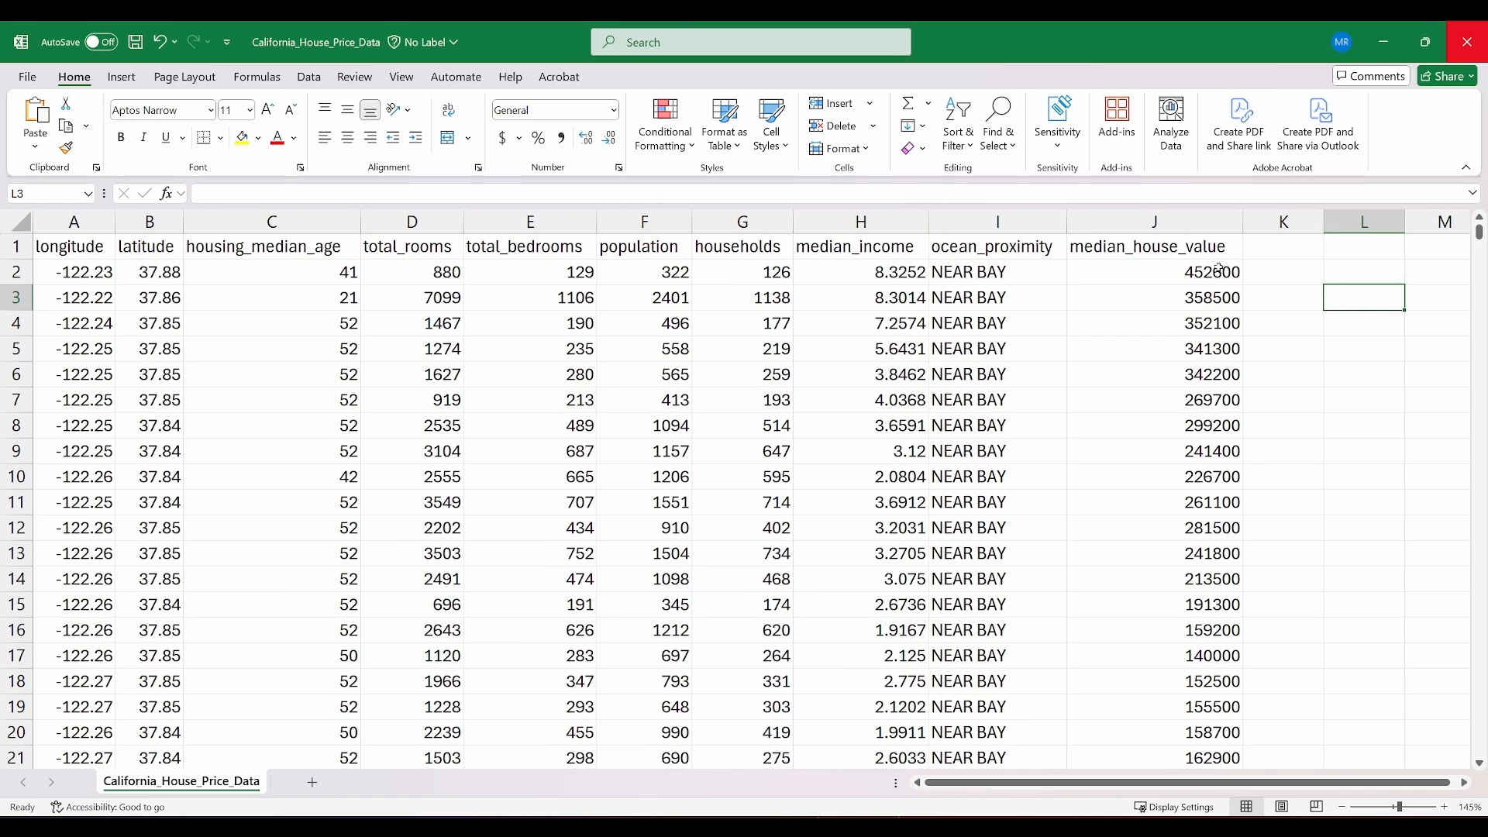
{"action": "left_click", "coordinate": [1139, 223]}
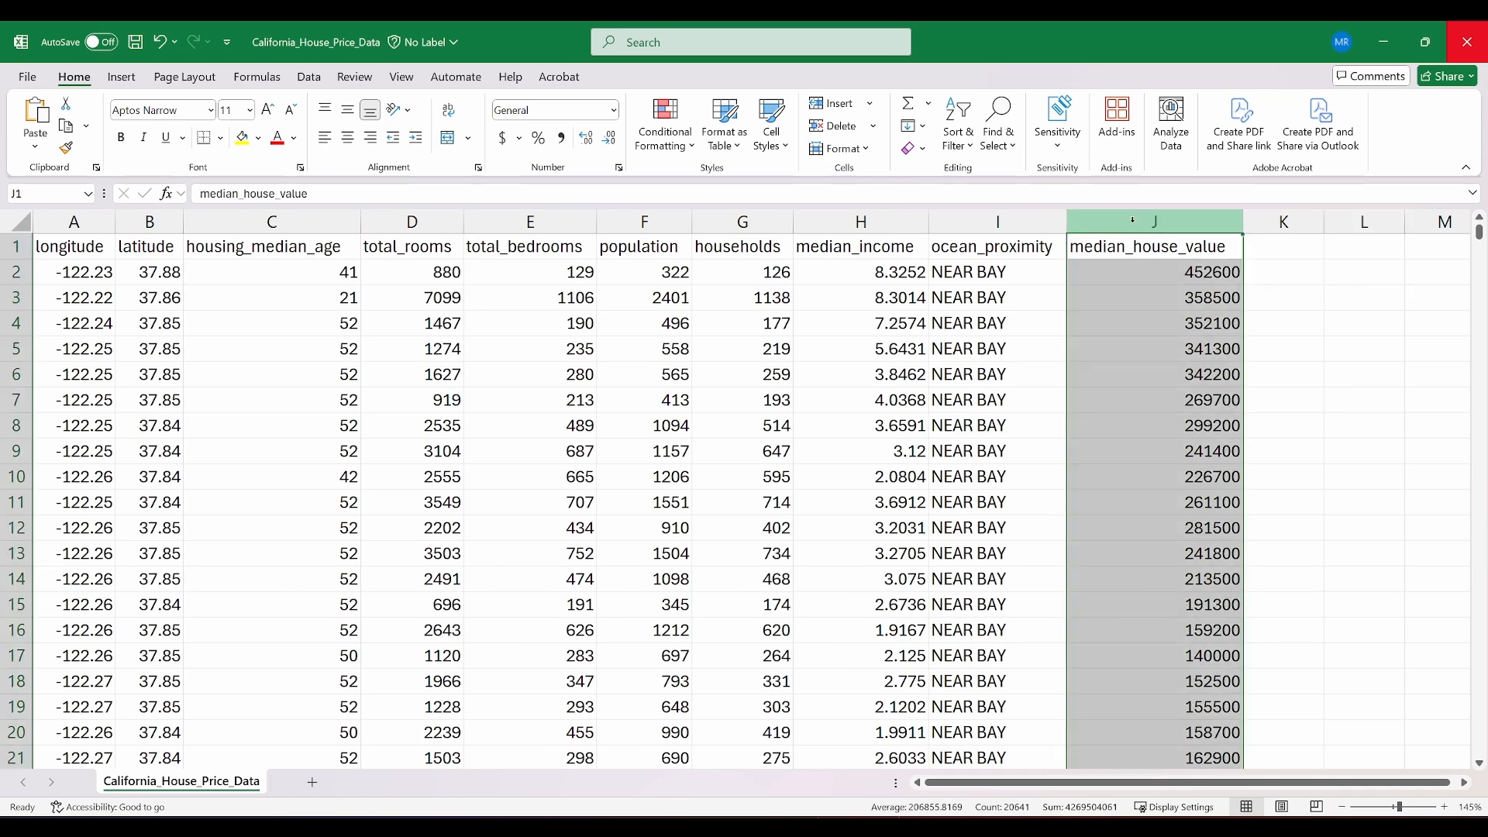
{"action": "left_click_drag", "start_coordinate": [998, 223], "coordinate": [74, 223]}
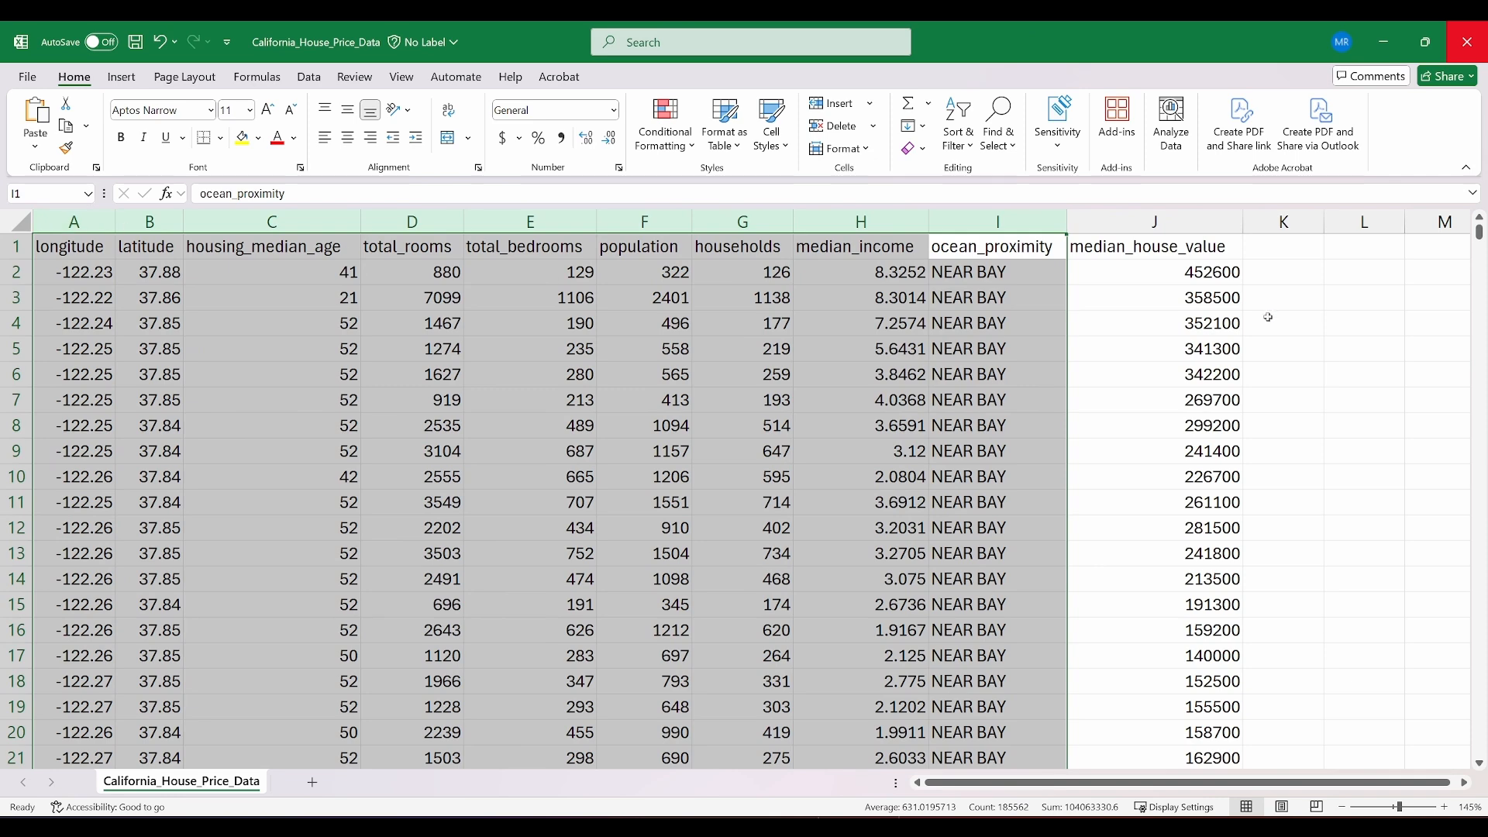
{"action": "left_click", "coordinate": [1378, 349]}
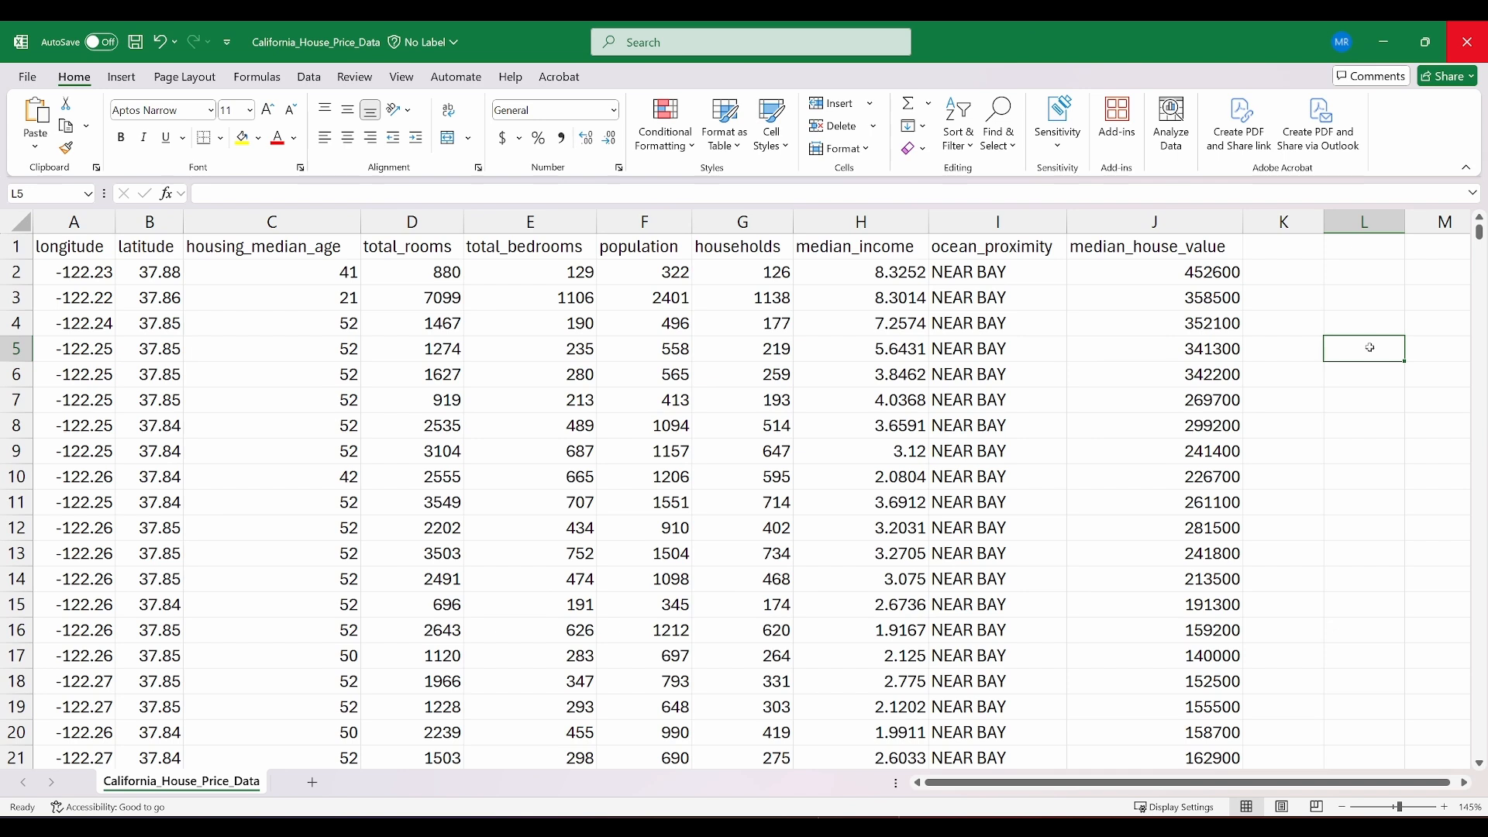
{"action": "left_click", "coordinate": [1376, 272]}
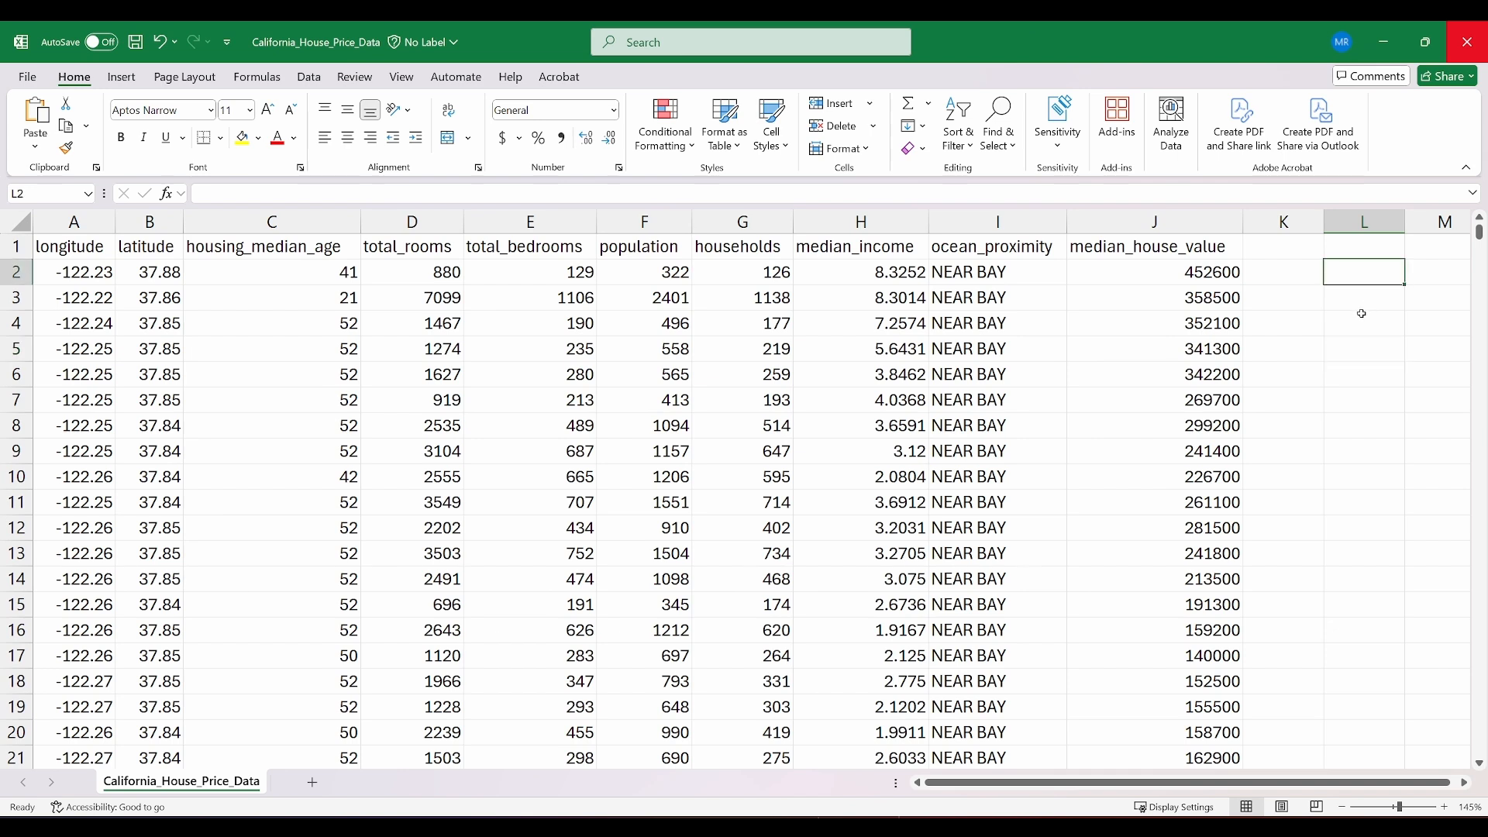
- Count the empty cells of the whole dataset in K3 with =COUNTBLANK(A1:J20641)
{"action": "left_click", "coordinate": [1303, 304]}
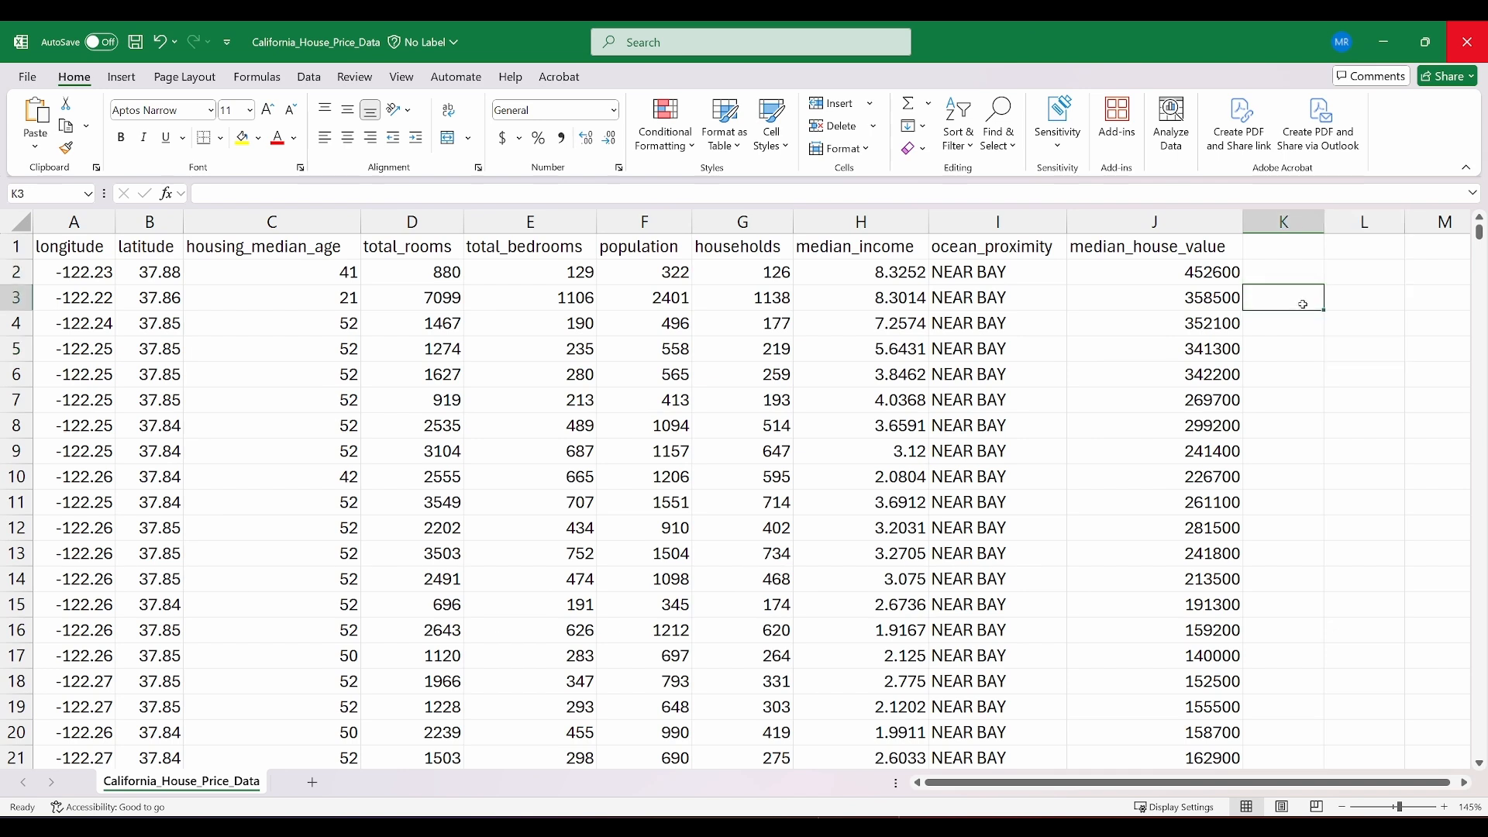
{"action": "type", "text": "=count"}
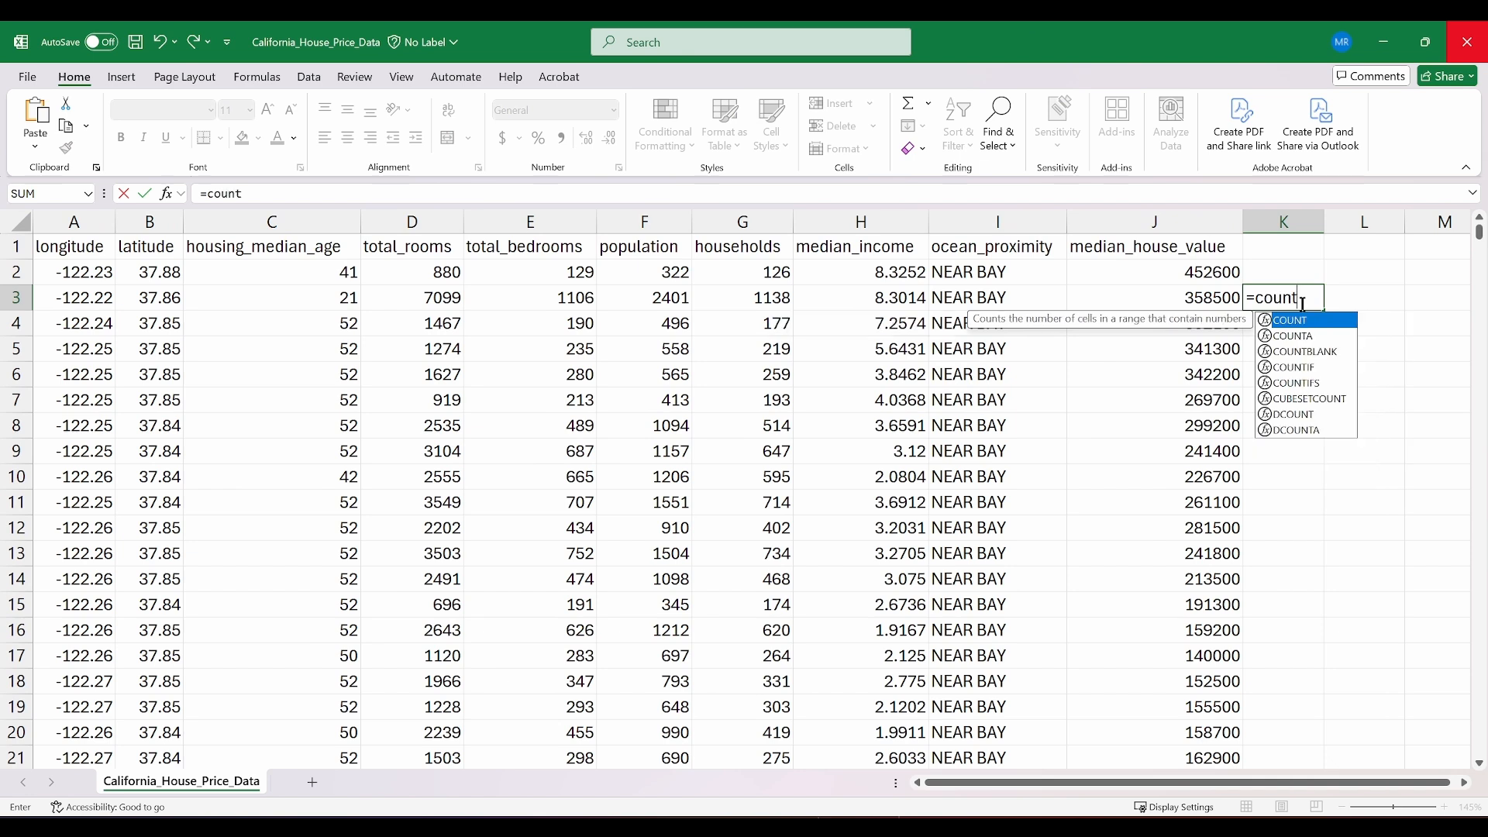
{"action": "type", "text": "blank*"}
{"action": "key", "text": "BackSpace"}
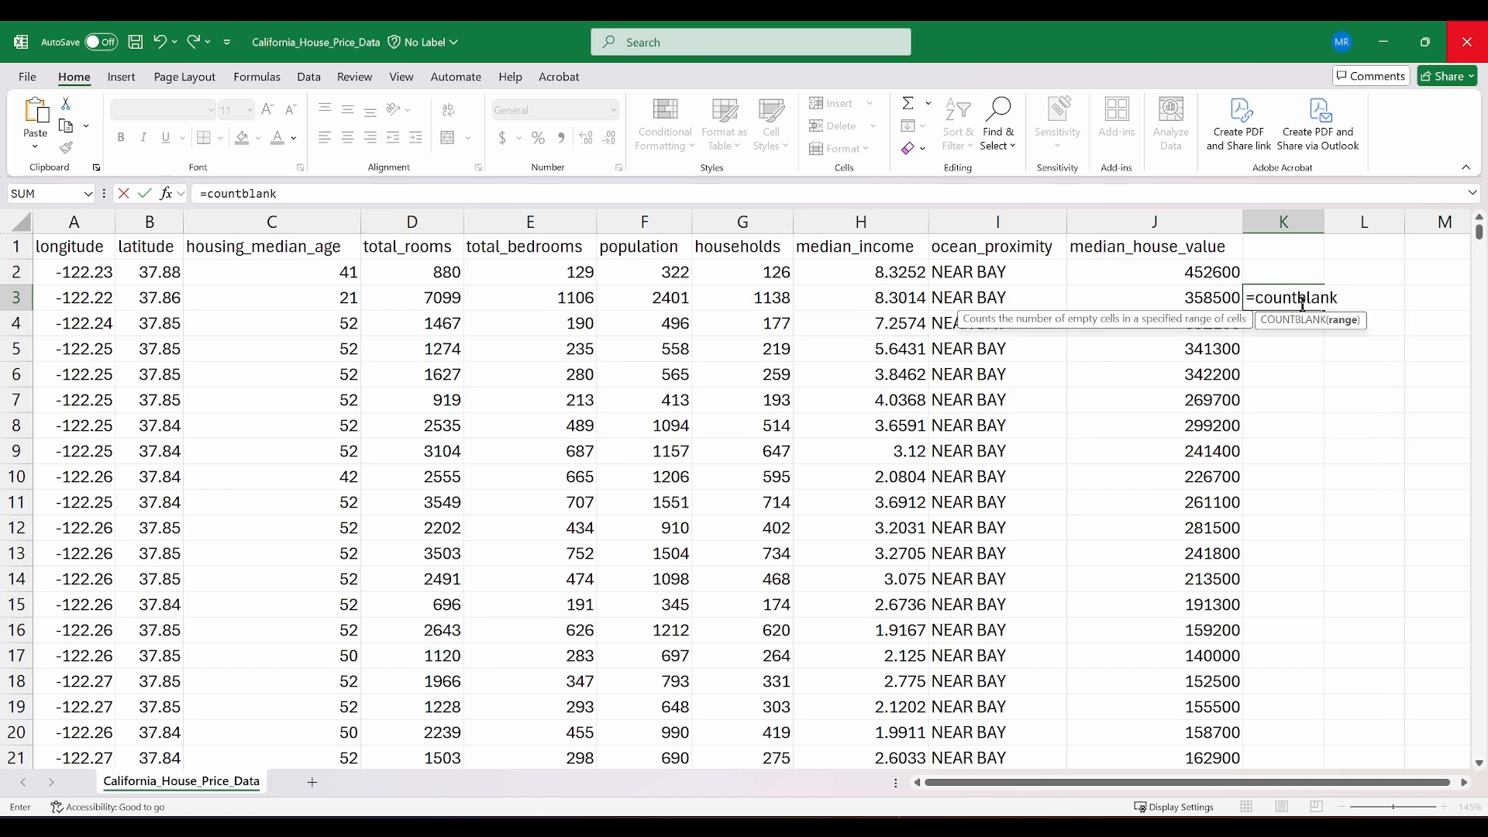
{"action": "type", "text": "("}
{"action": "left_click", "coordinate": [1164, 250]}
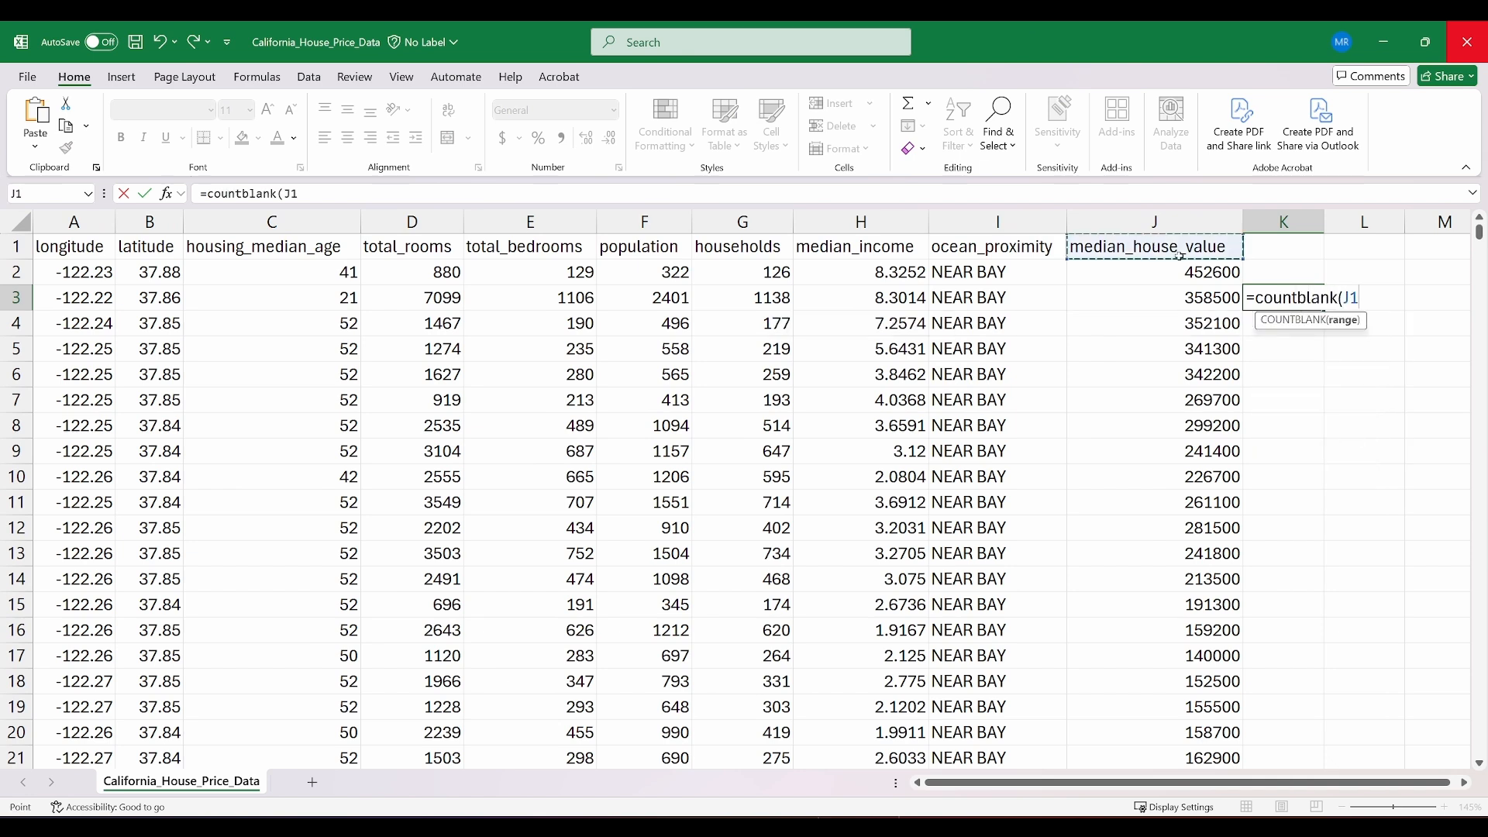
{"action": "key", "text": "ctrl+shift+Left"}
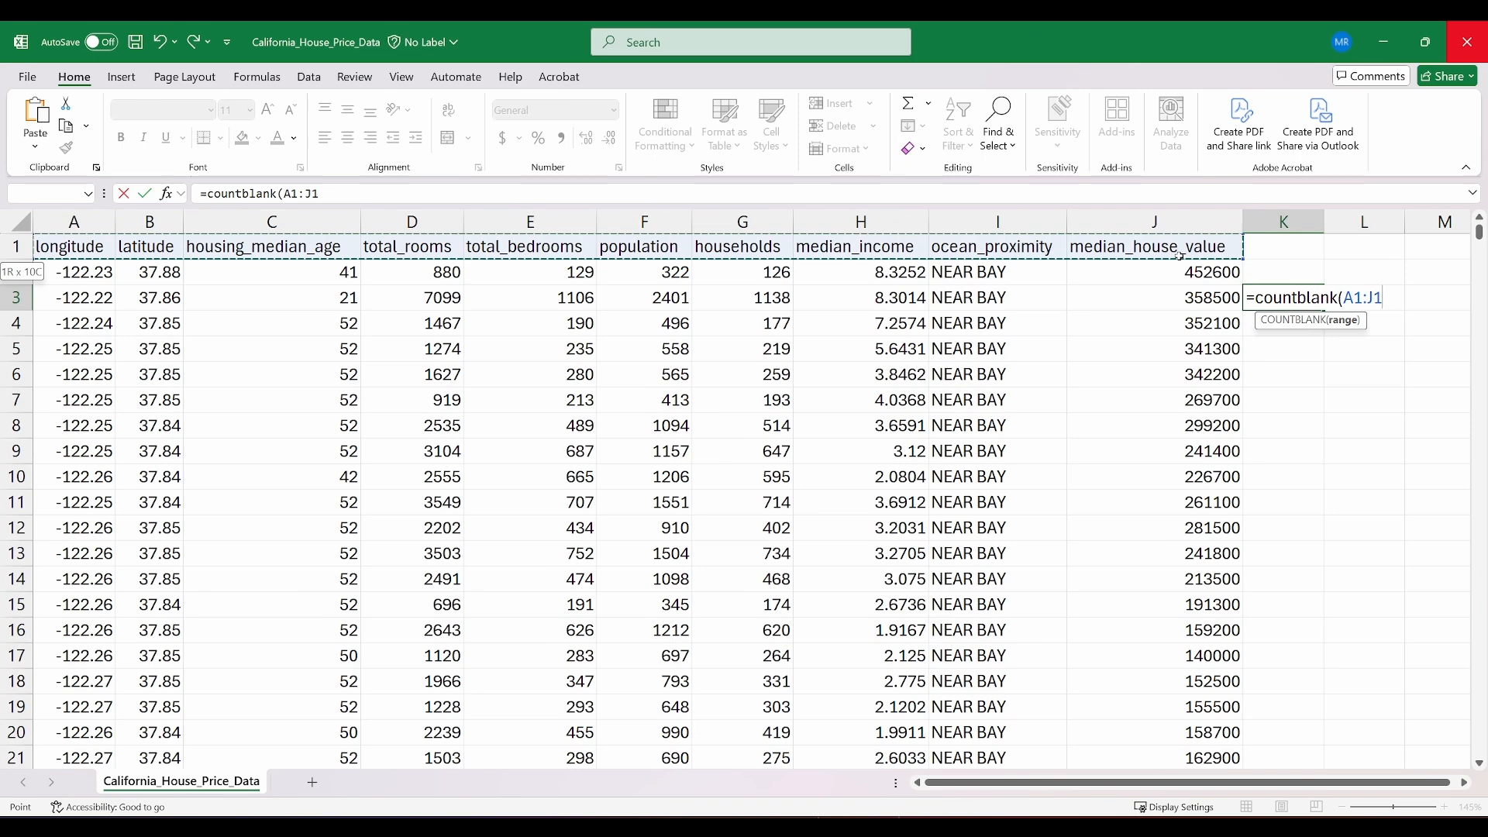
{"action": "key", "text": "ctrl+shift+Down"}
{"action": "type", "text": ")"}
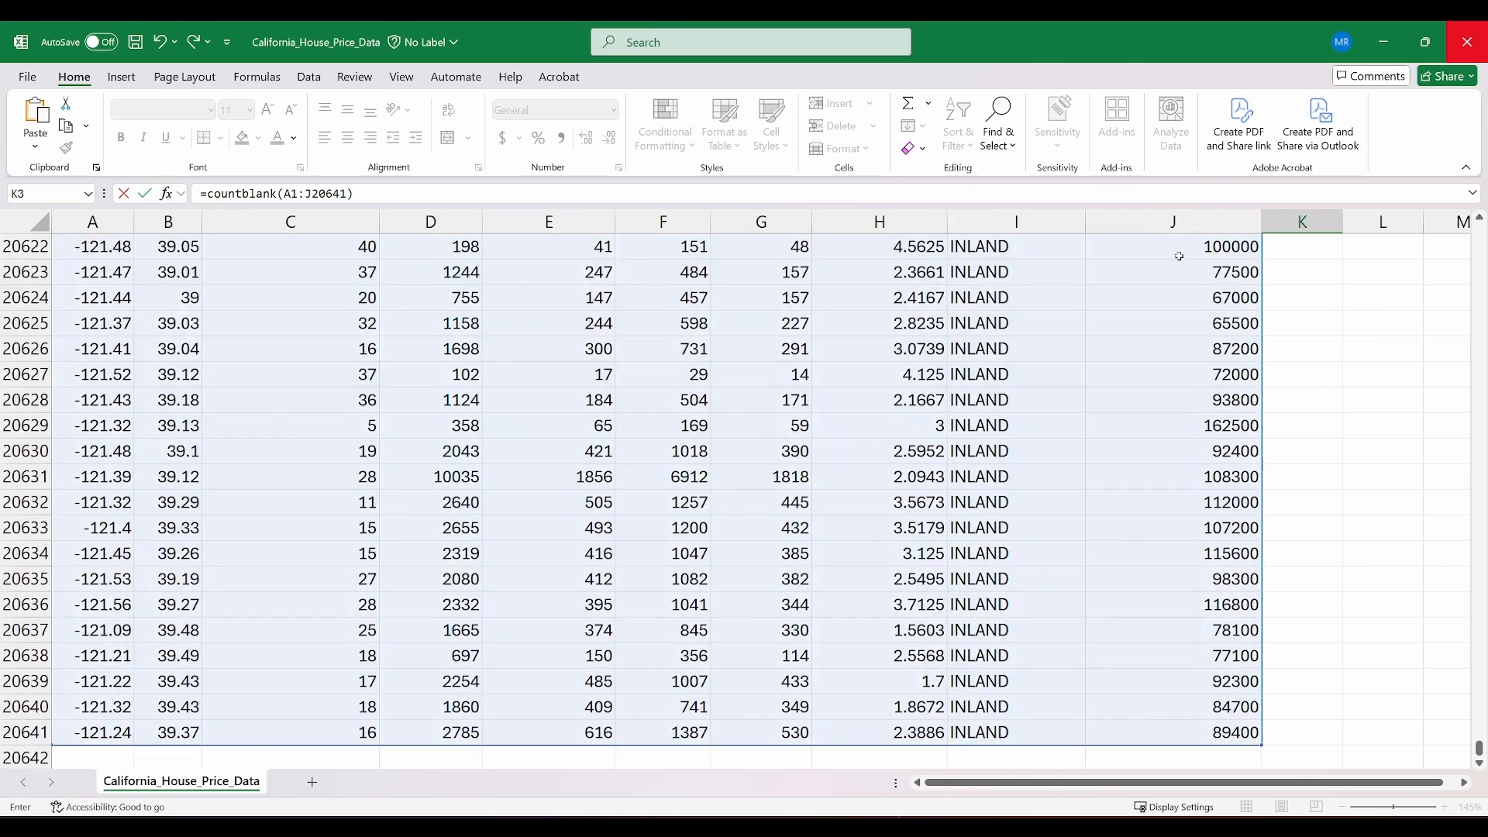
{"action": "key", "text": "Return"}
{"action": "left_click", "coordinate": [1287, 288]}
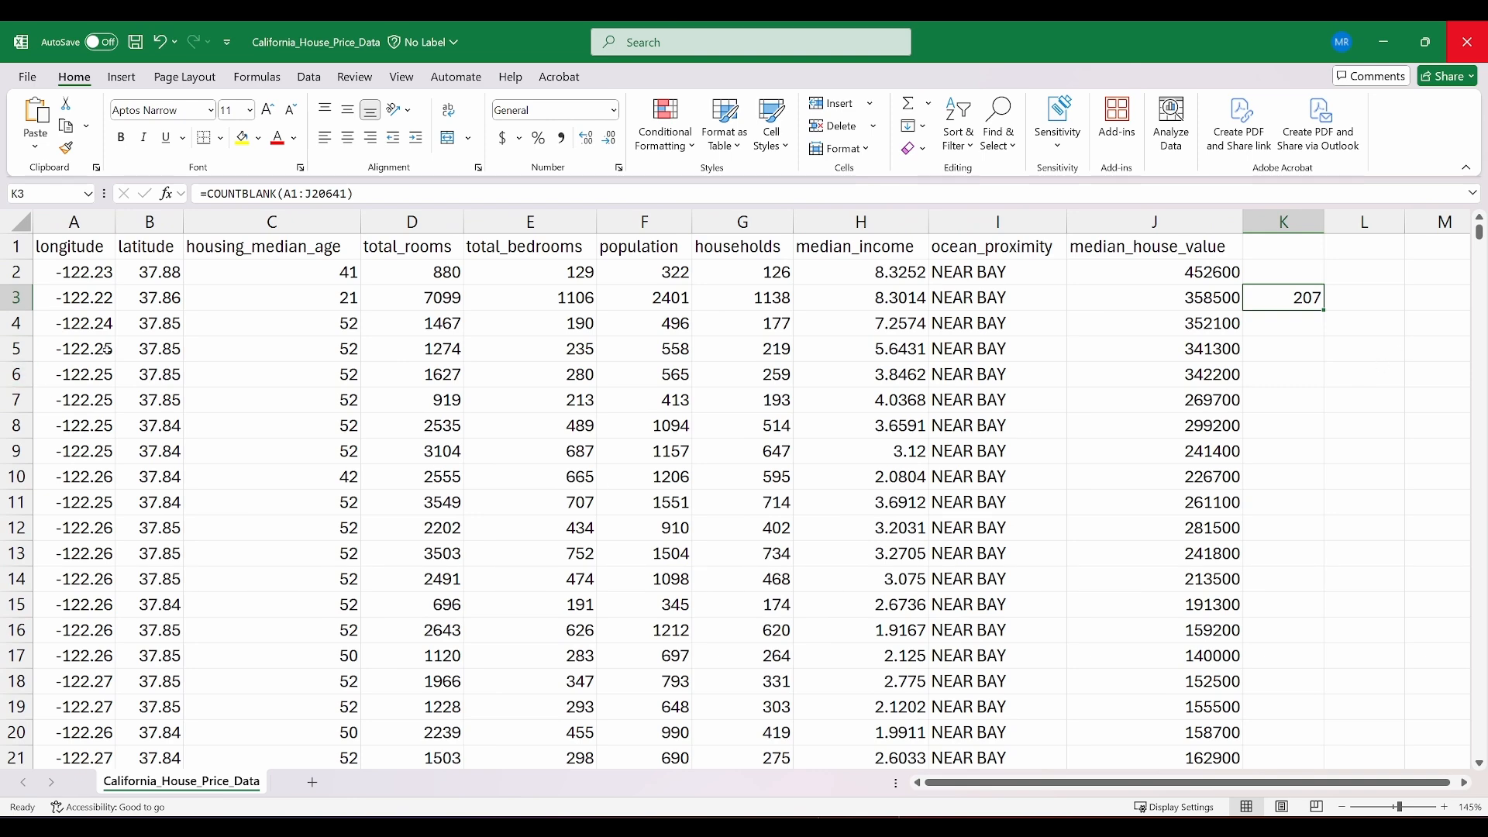
- Look through the last rows of the dataset for empty cells
{"action": "left_click", "coordinate": [107, 350]}
{"action": "key", "text": "ctrl+Down"}
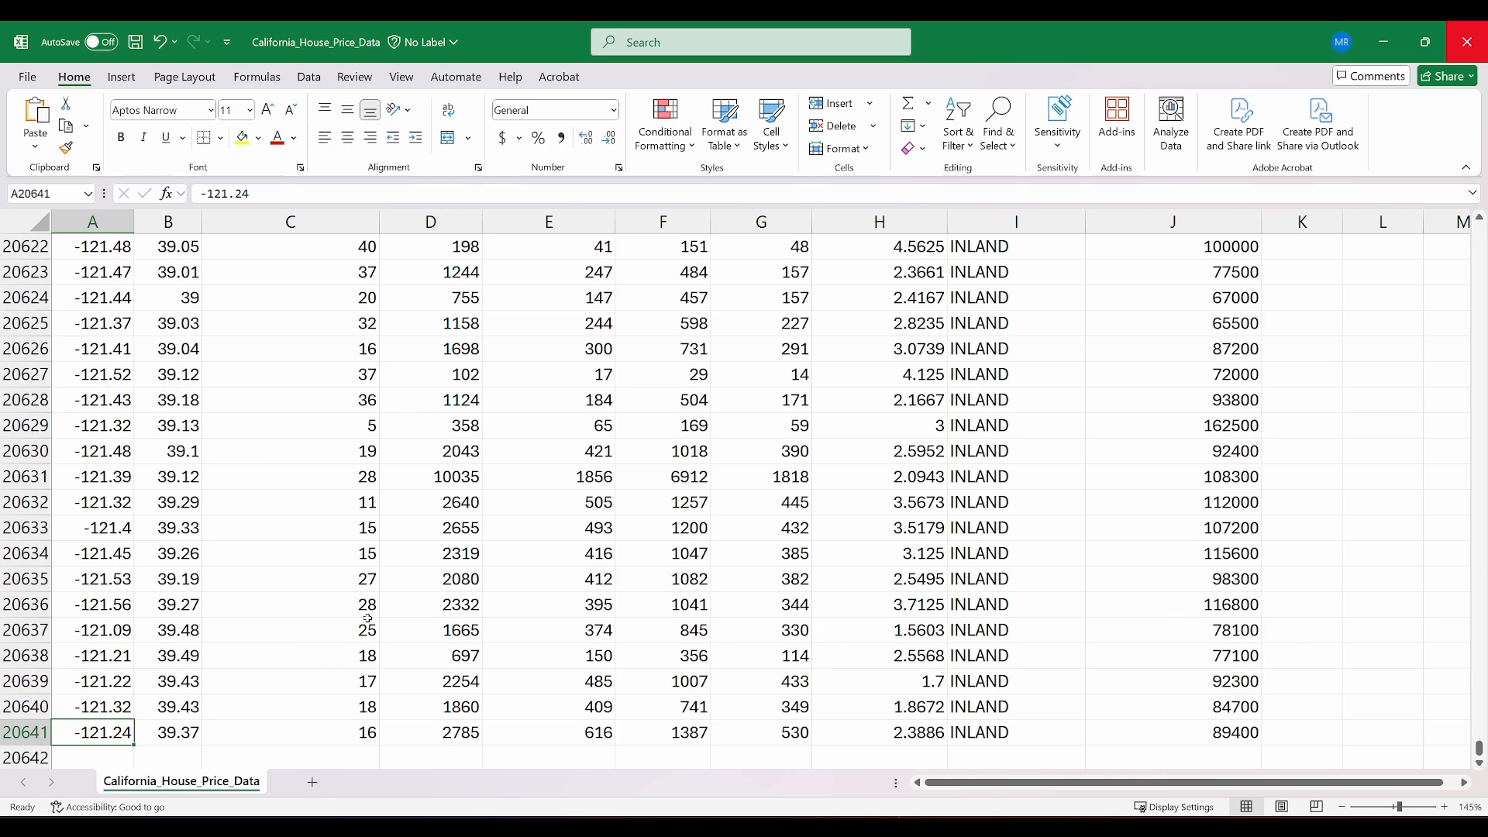
{"action": "scroll", "coordinate": [338, 661], "scroll_direction": "up", "scroll_amount": 20}
{"action": "scroll", "coordinate": [404, 584], "scroll_direction": "up", "scroll_amount": 6}
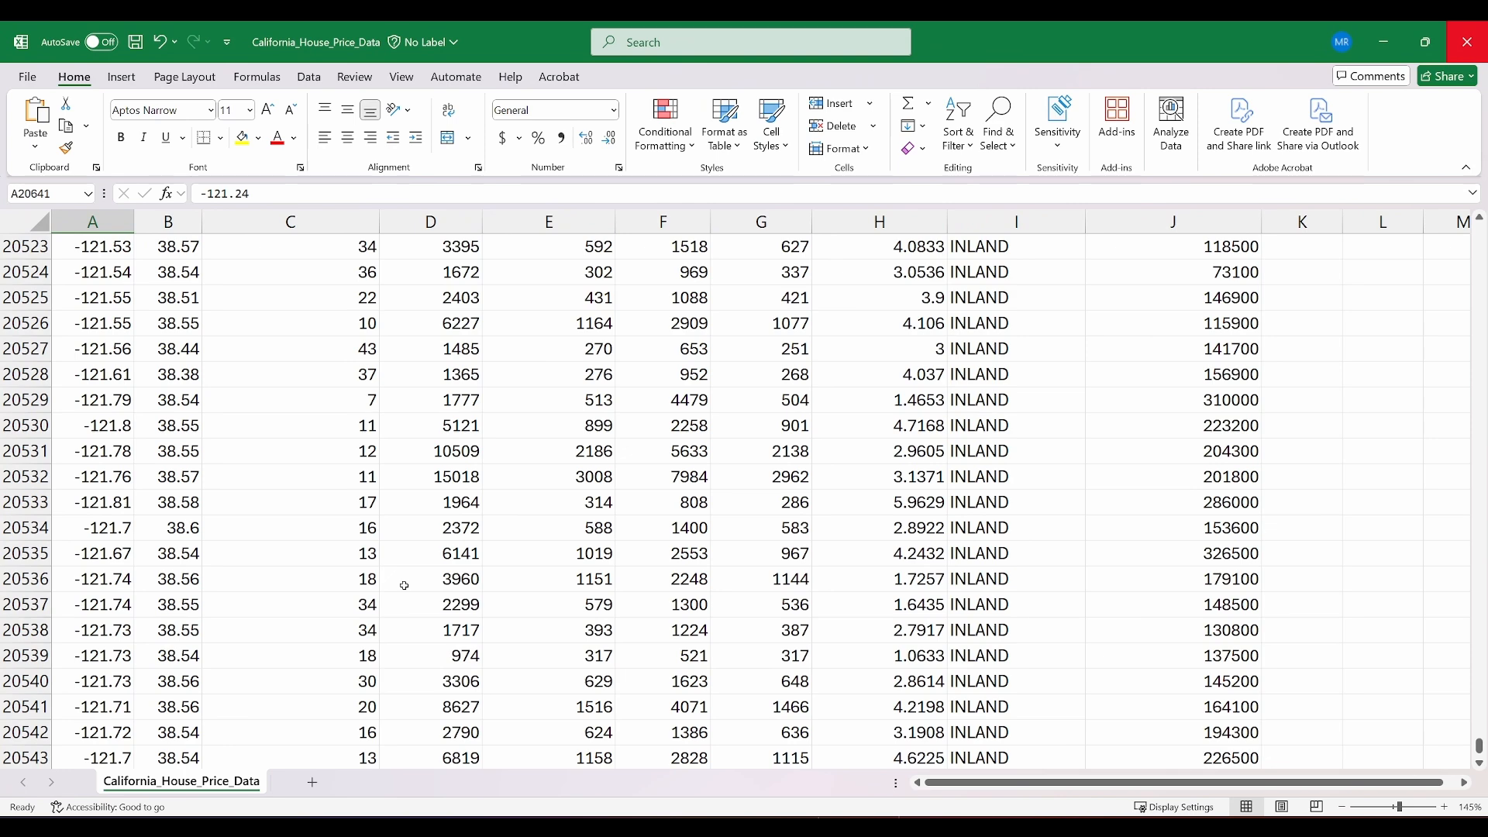
- Start a new conditional formatting rule on A1:J20641 that formats only cells with Blanks
{"action": "key", "text": "ctrl+Home"}
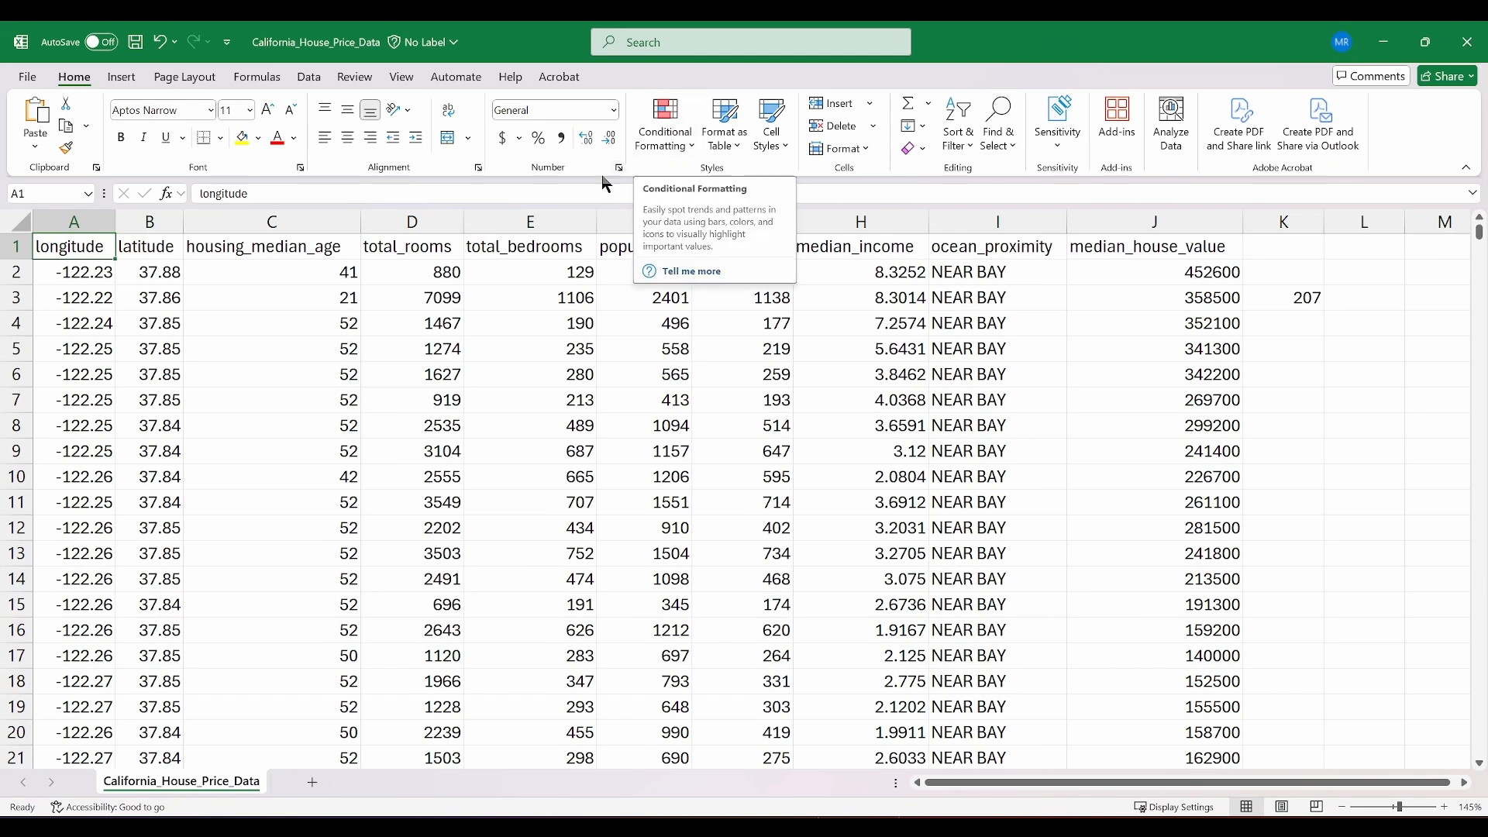
{"action": "key", "text": "ctrl+shift+Right"}
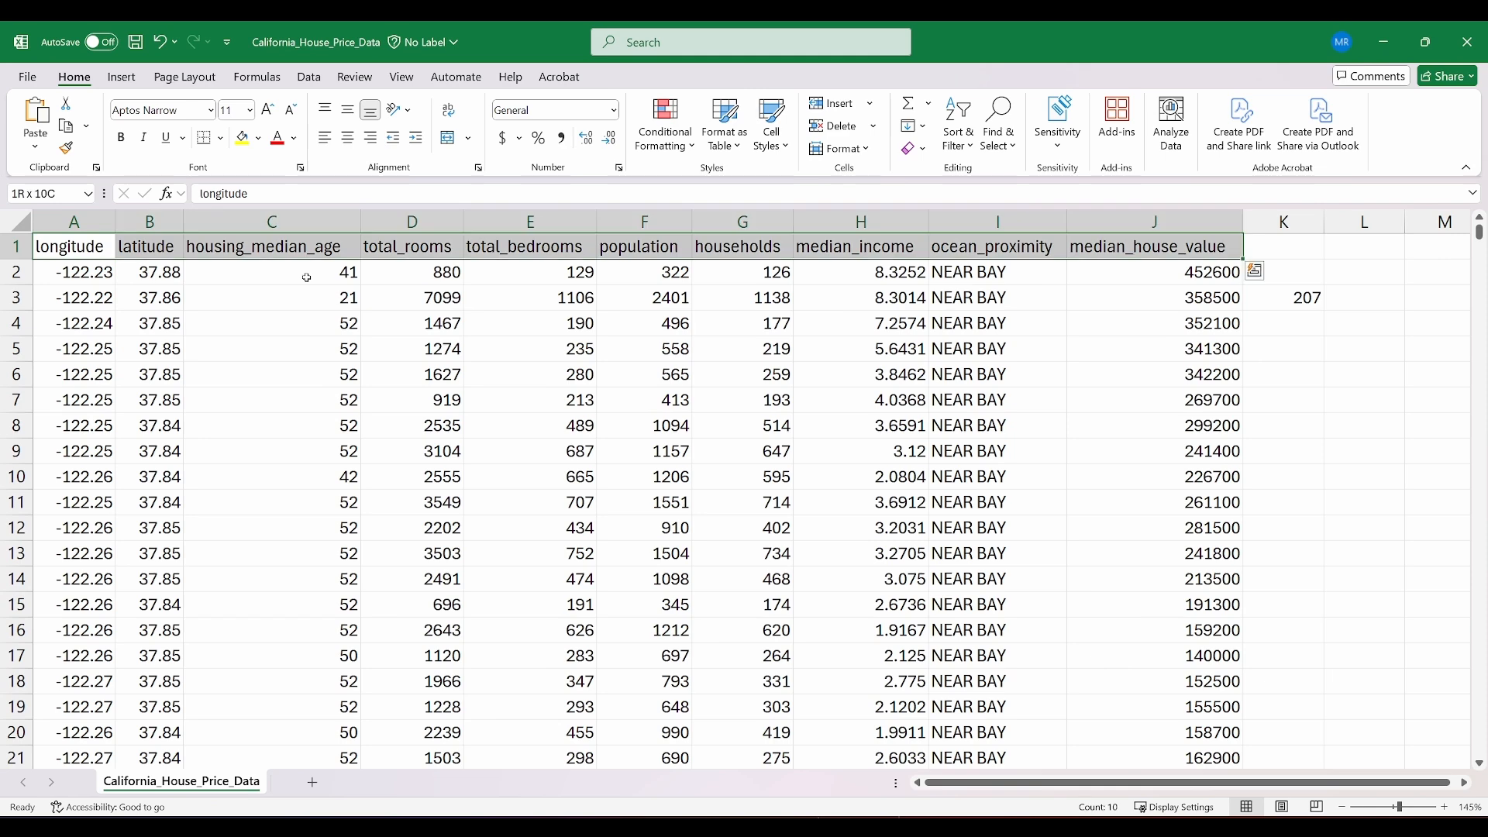
{"action": "key", "text": "ctrl+shift+Down"}
{"action": "left_click", "coordinate": [693, 147]}
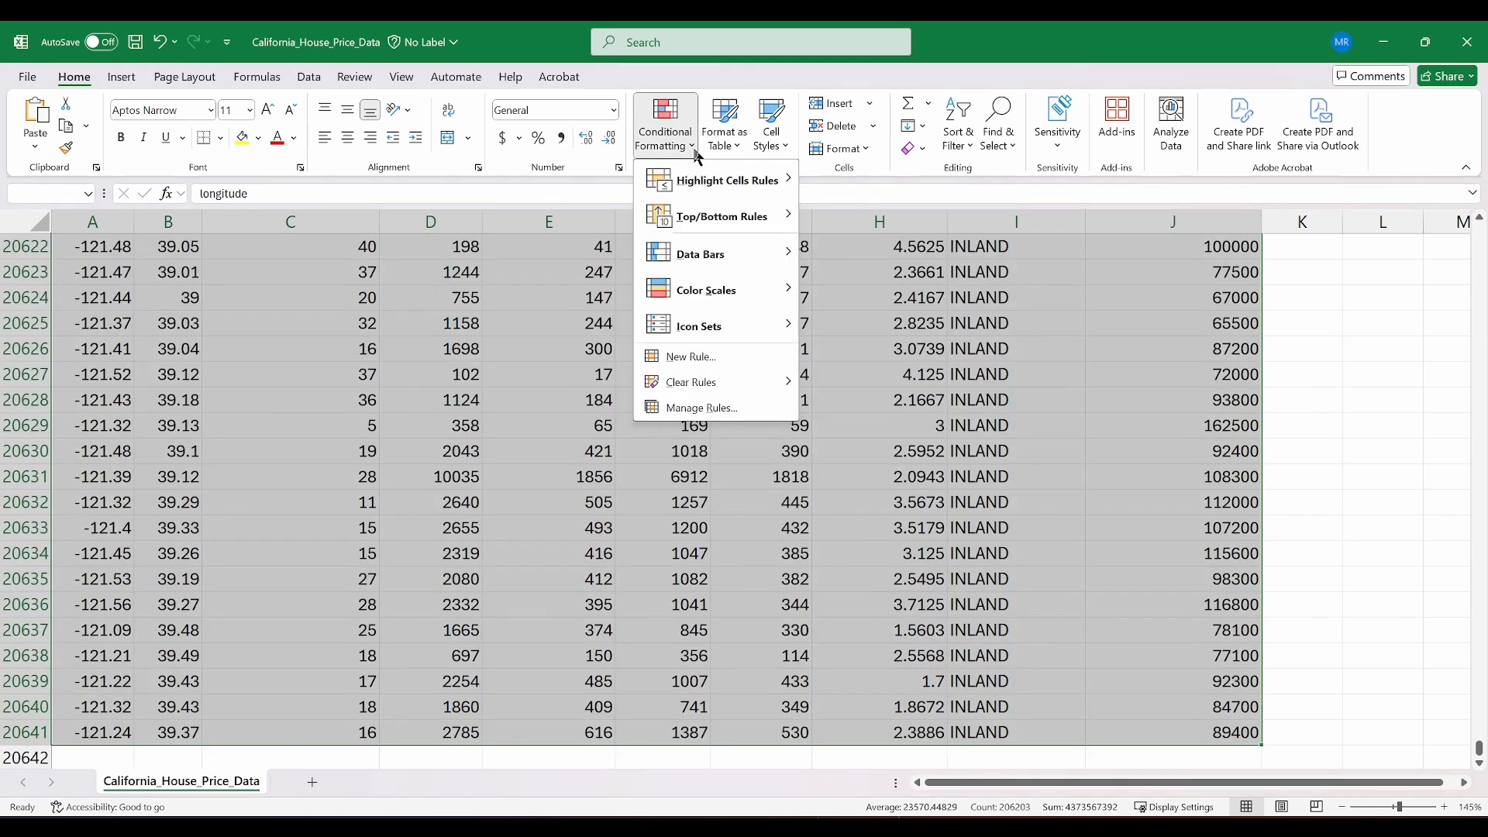
{"action": "mouse_move", "coordinate": [707, 188]}
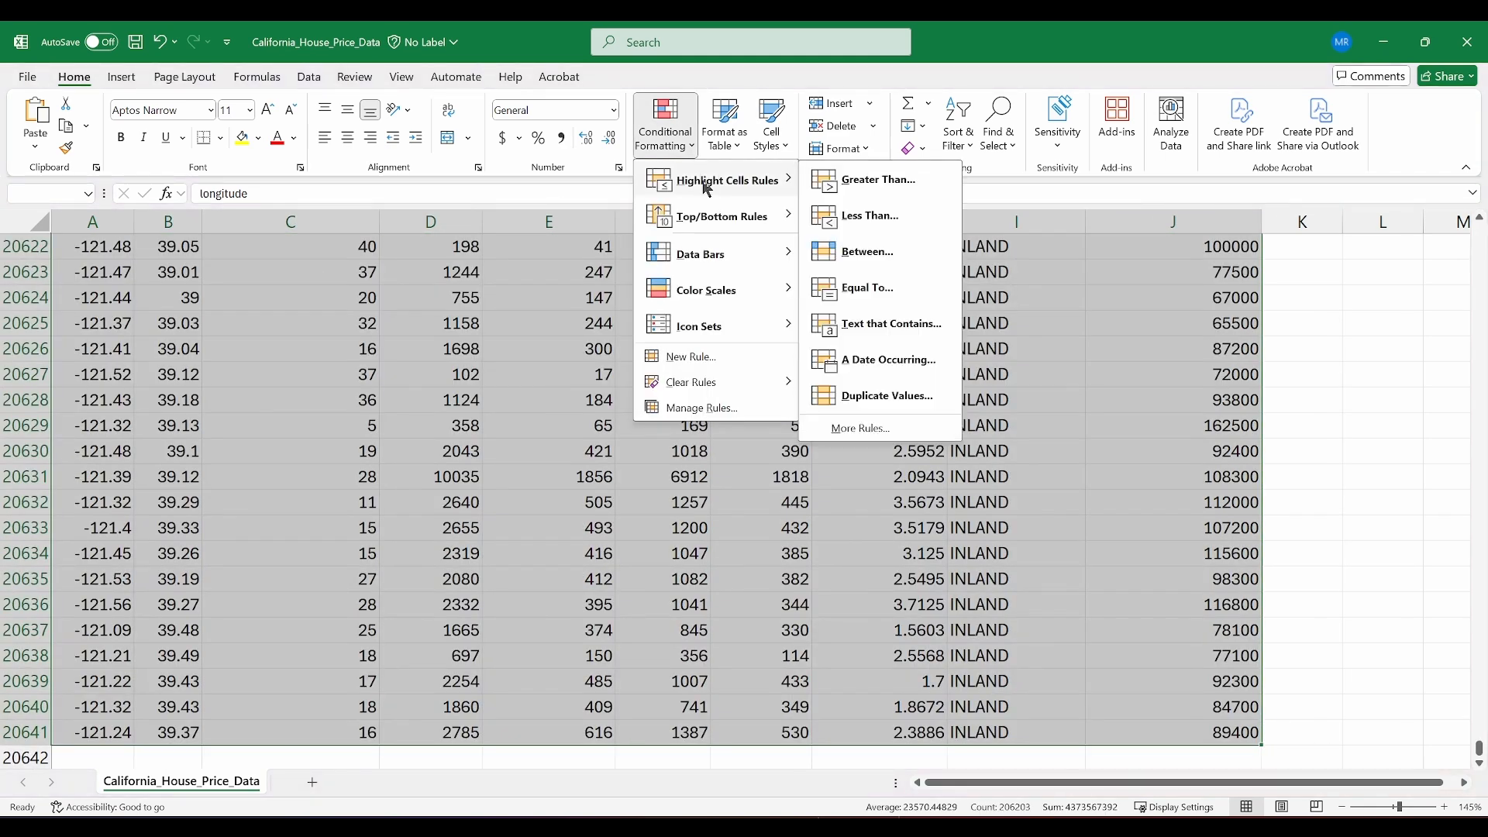
{"action": "left_click", "coordinate": [897, 430]}
{"action": "left_click", "coordinate": [733, 541]}
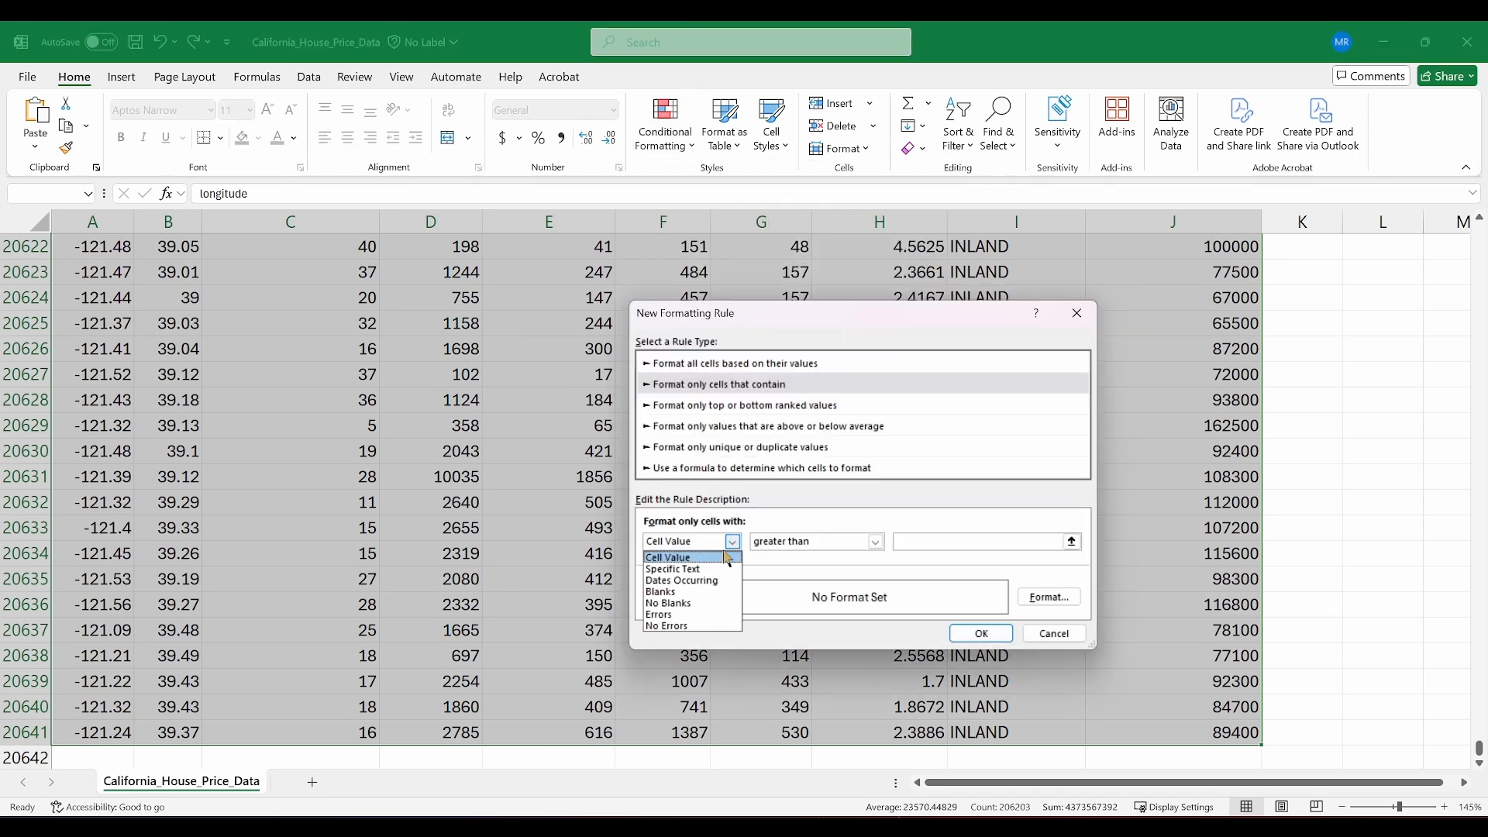
{"action": "left_click", "coordinate": [648, 591]}
- Give the blanks rule a red background fill and apply it to the dataset
{"action": "left_click", "coordinate": [1036, 602]}
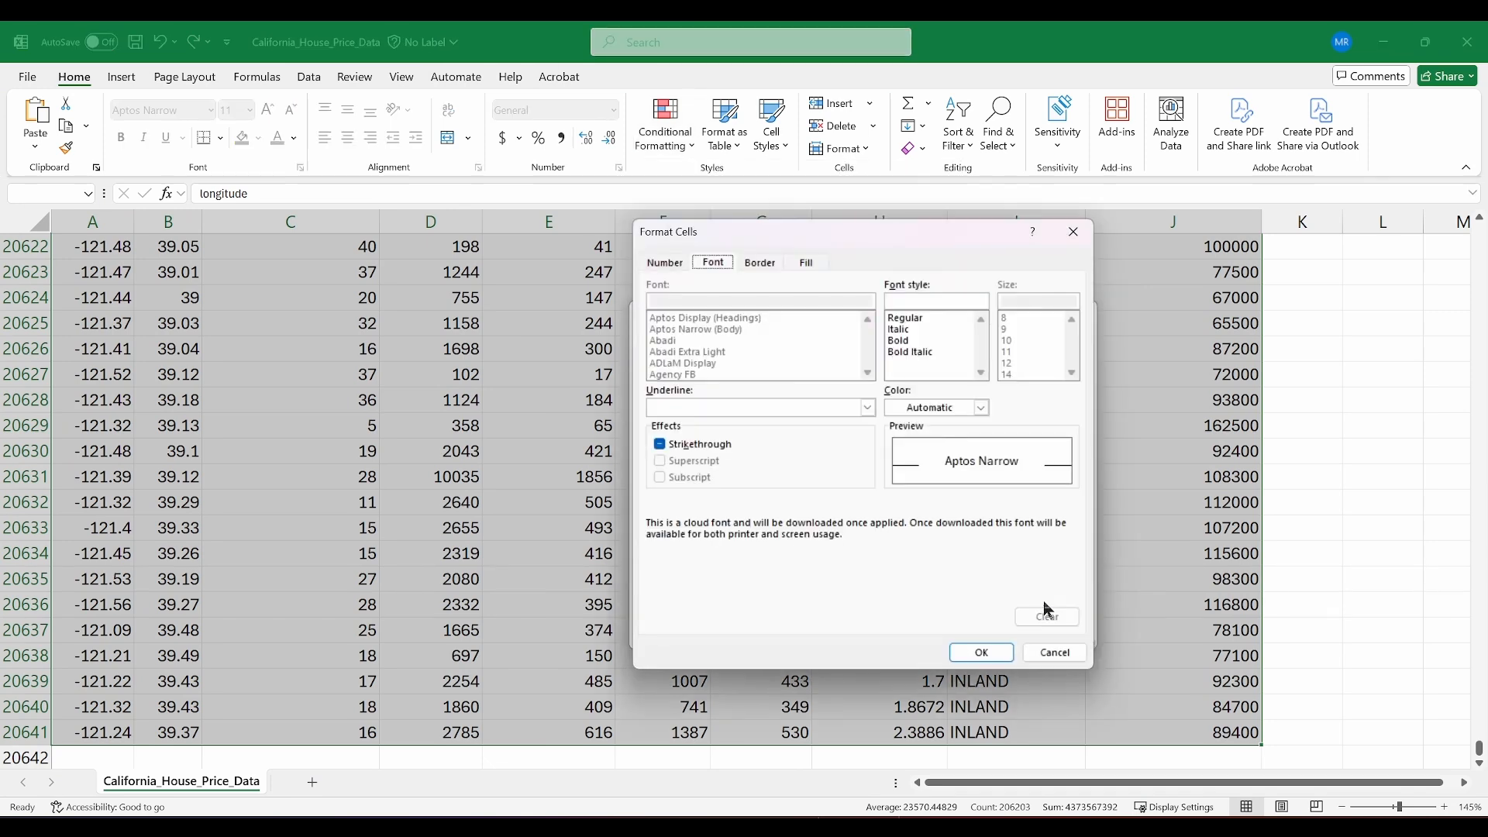
{"action": "left_click", "coordinate": [760, 262]}
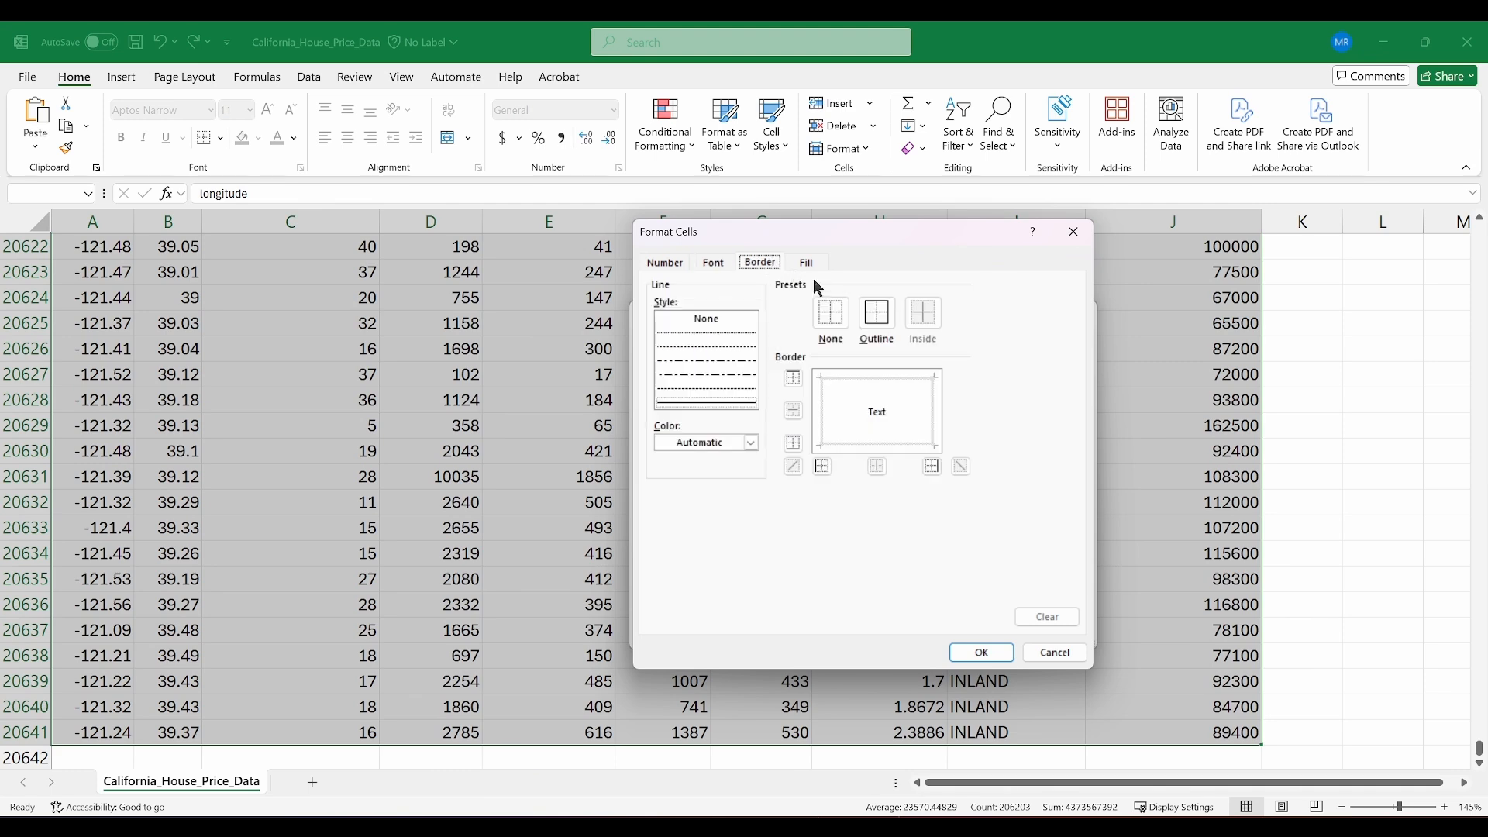
{"action": "left_click", "coordinate": [807, 262]}
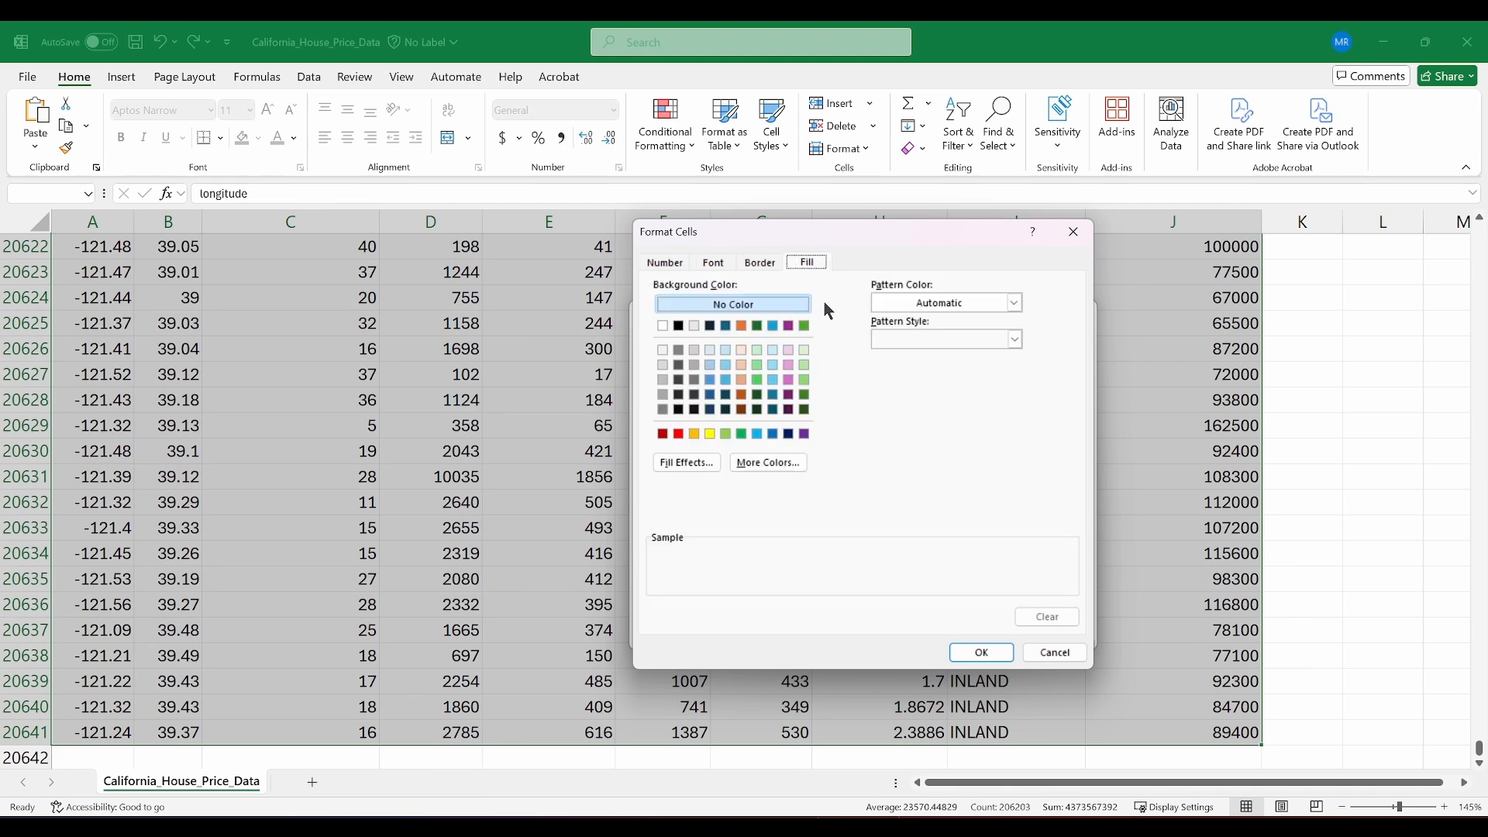
{"action": "left_click", "coordinate": [679, 433]}
{"action": "left_click", "coordinate": [982, 653]}
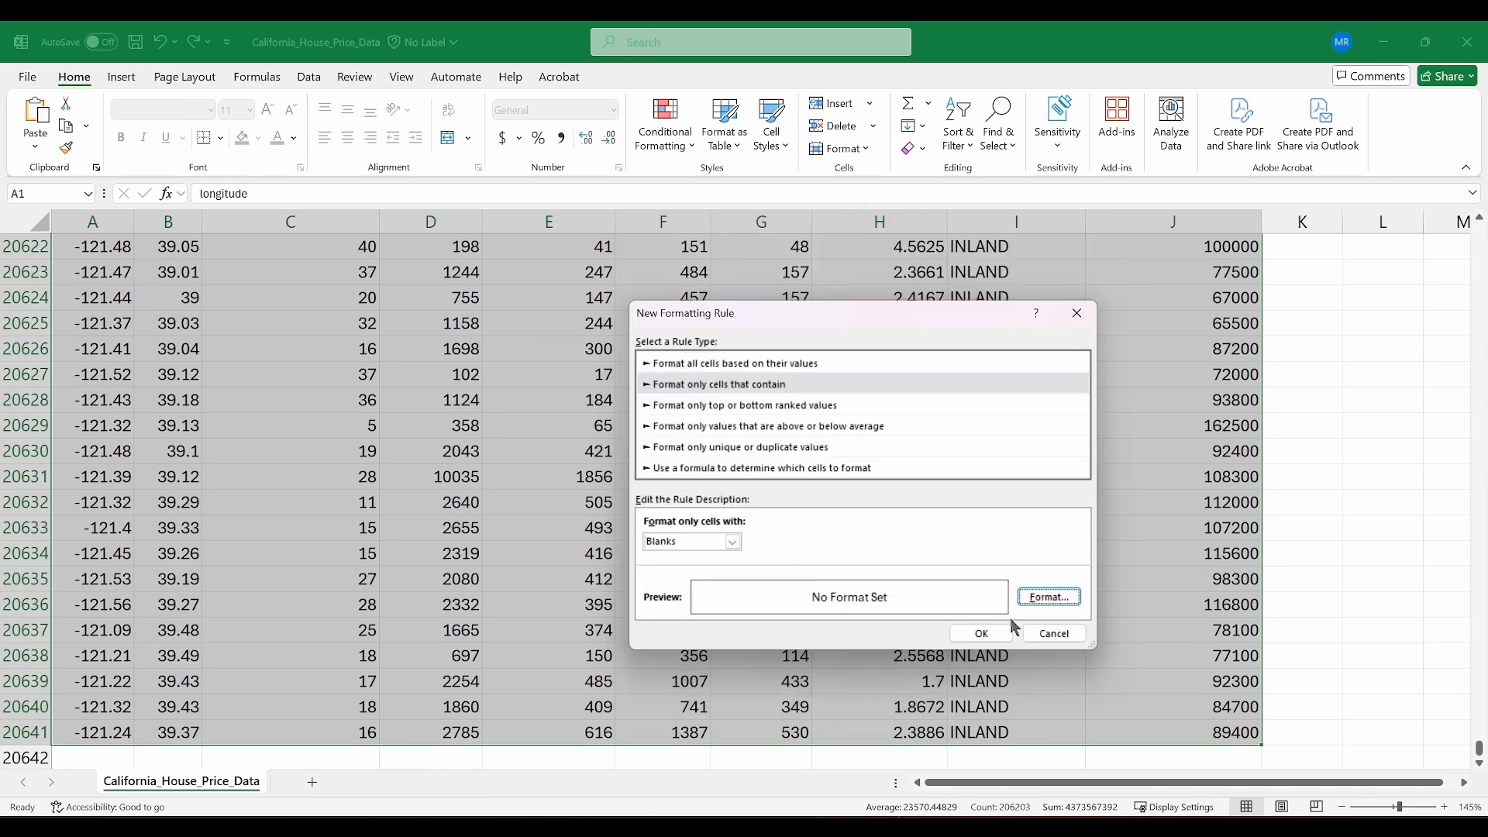
{"action": "left_click", "coordinate": [973, 632]}
- Examine the rows from the end of the dataset upward for blank cells highlighted in red
{"action": "scroll", "coordinate": [604, 583], "scroll_direction": "up", "scroll_amount": 20}
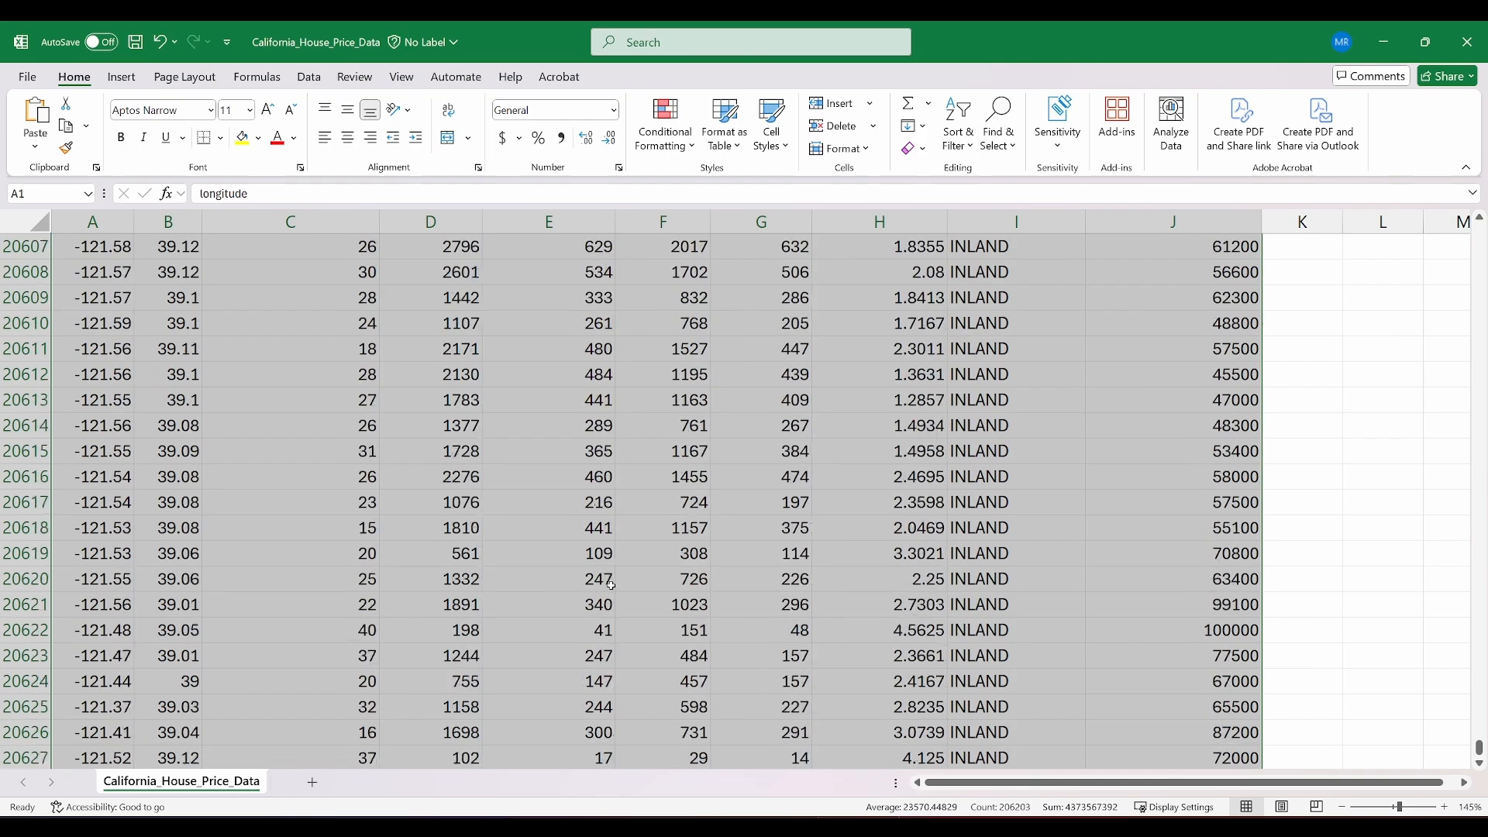
{"action": "scroll", "coordinate": [597, 559], "scroll_direction": "up", "scroll_amount": 20}
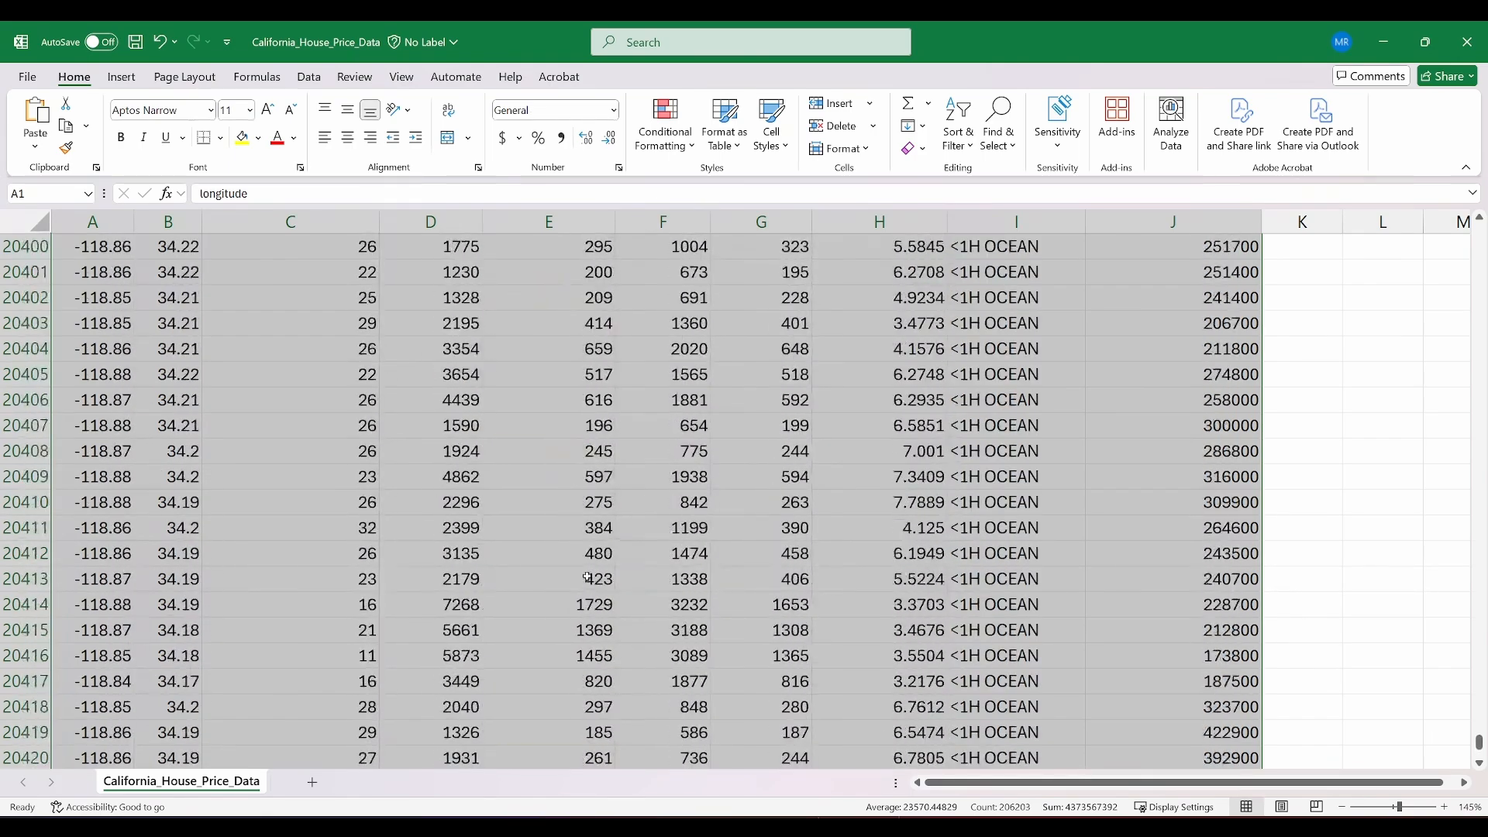
{"action": "scroll", "coordinate": [565, 452], "scroll_direction": "down", "scroll_amount": 17}
{"action": "left_click", "coordinate": [565, 452]}
{"action": "scroll", "coordinate": [521, 511], "scroll_direction": "up", "scroll_amount": 20}
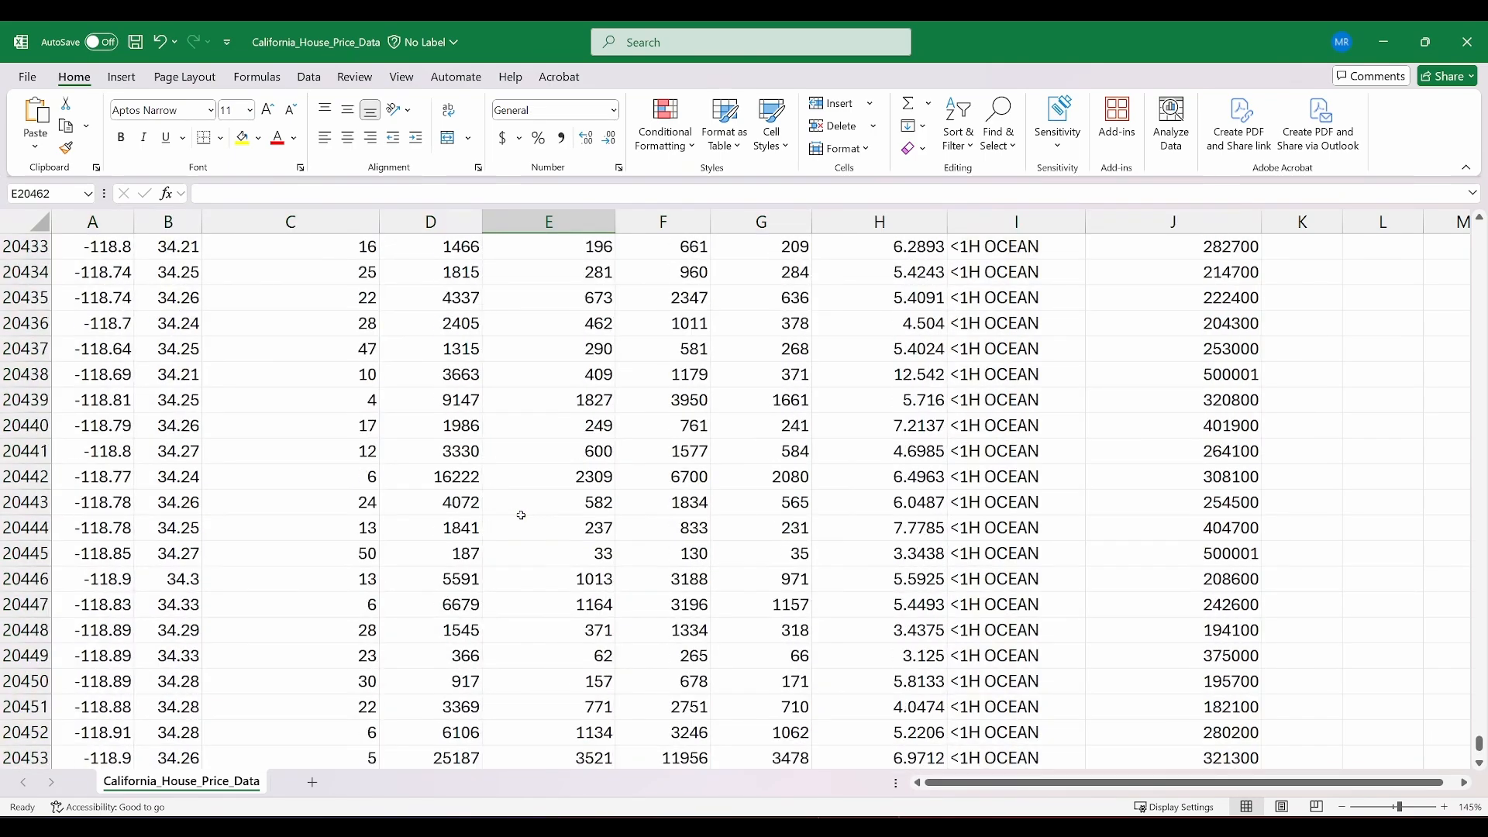
{"action": "scroll", "coordinate": [521, 516], "scroll_direction": "up", "scroll_amount": 20}
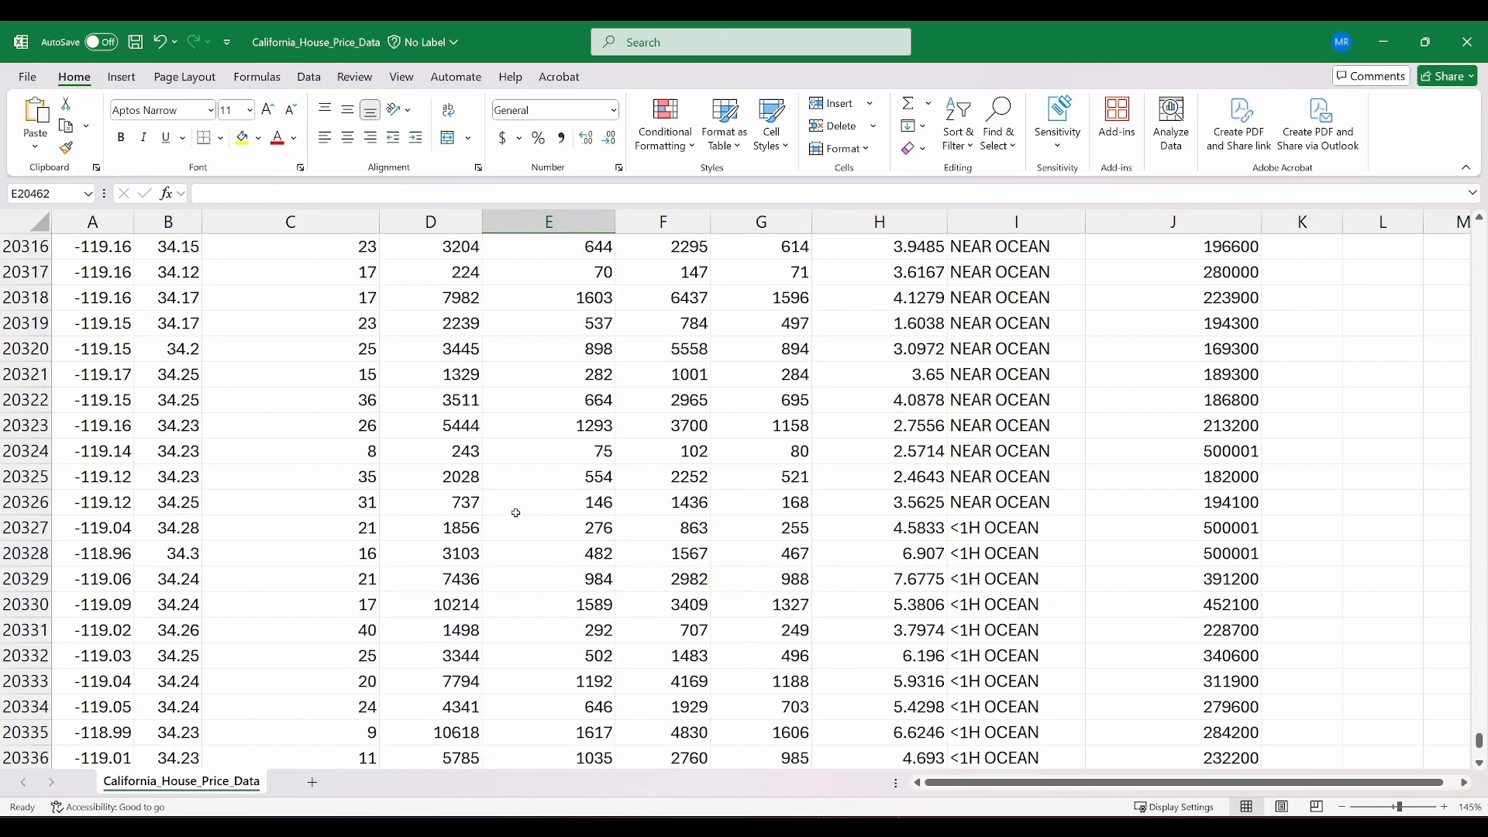
{"action": "scroll", "coordinate": [500, 503], "scroll_direction": "up", "scroll_amount": 20}
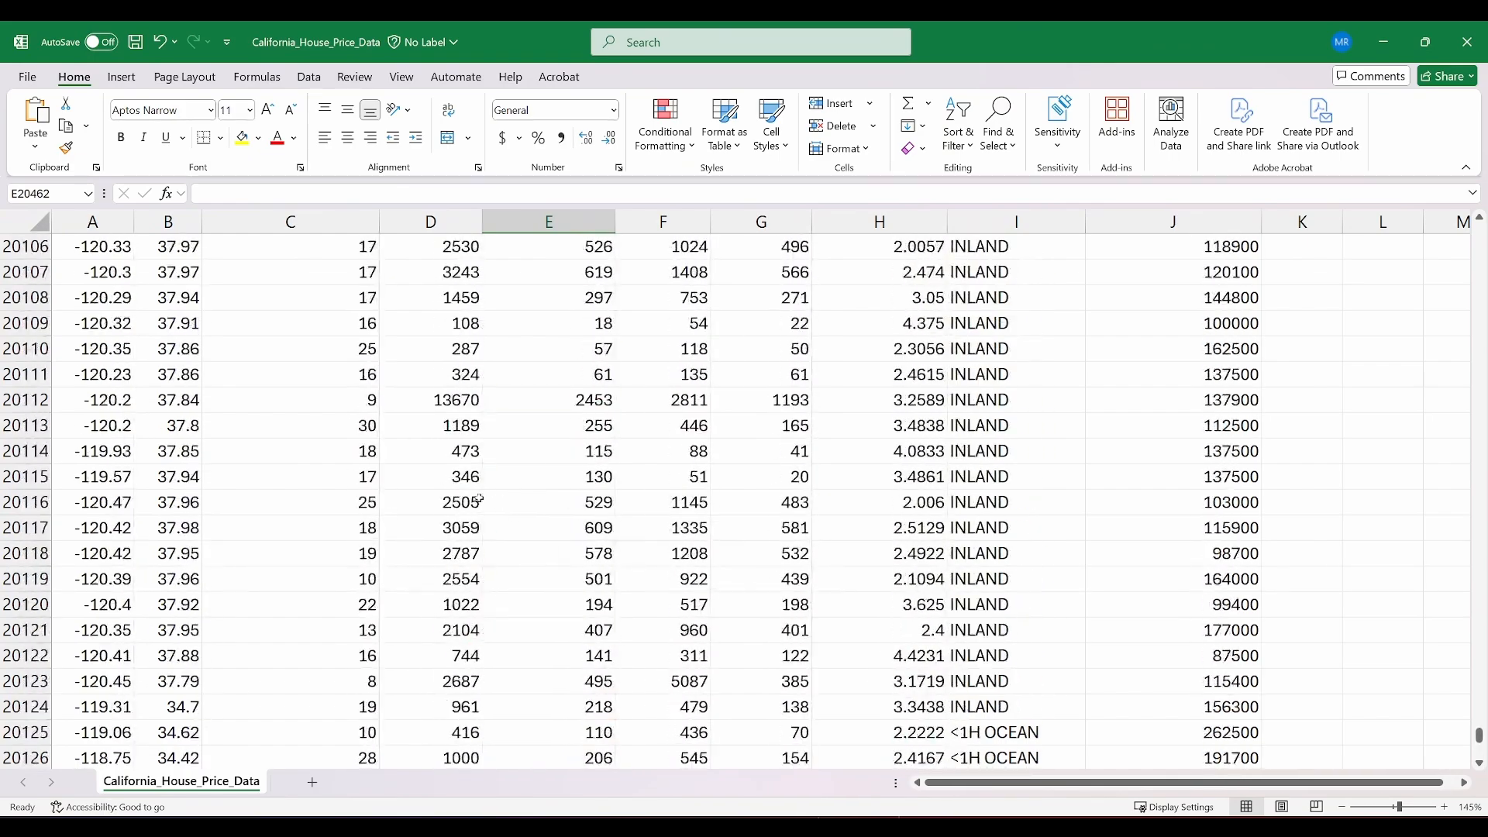
{"action": "scroll", "coordinate": [463, 489], "scroll_direction": "up", "scroll_amount": 20}
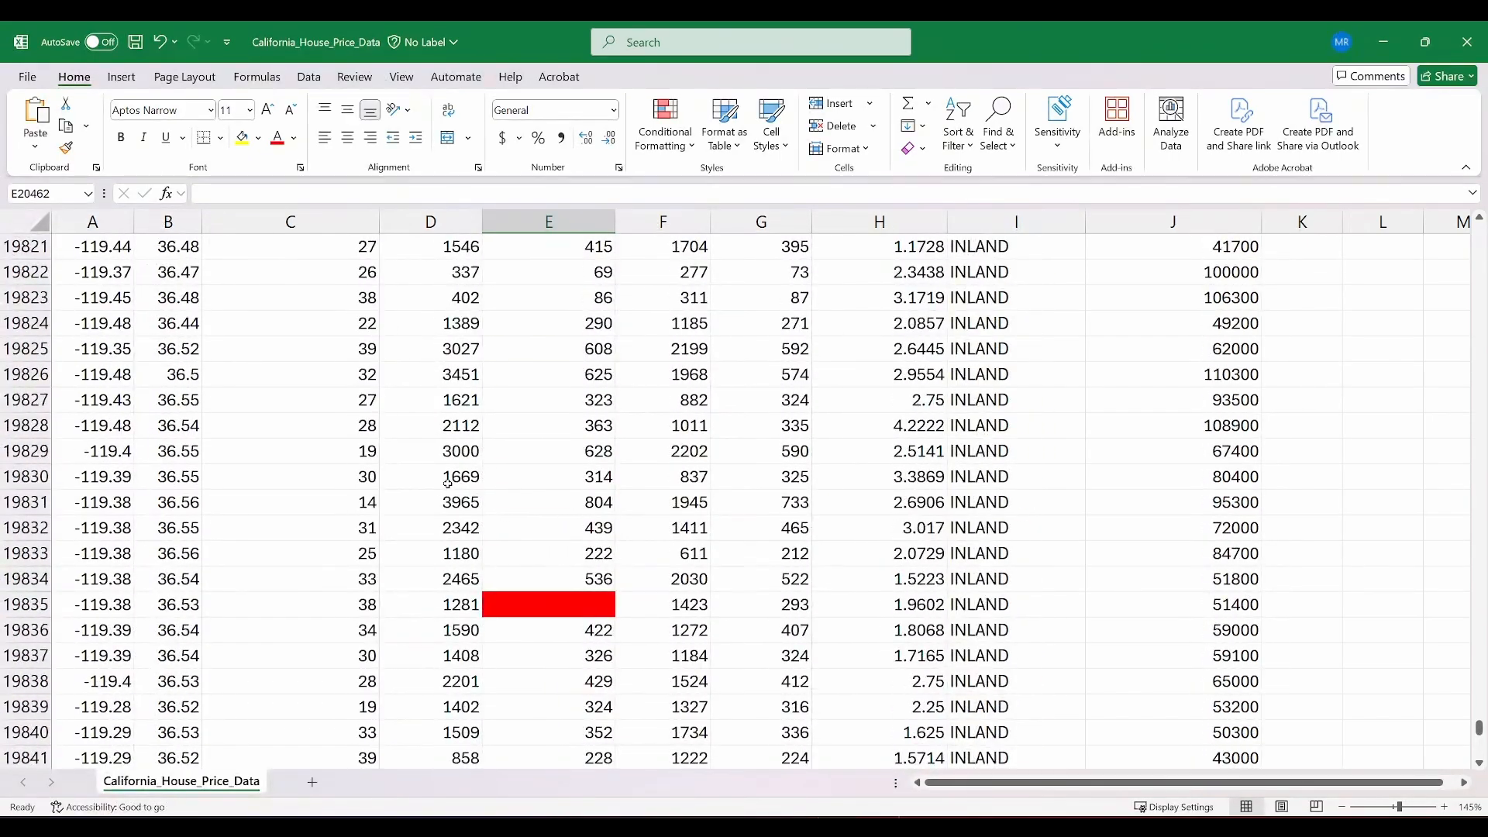
- Delete row 19835, which has the red blank cell in column E
{"action": "left_click", "coordinate": [1202, 613]}
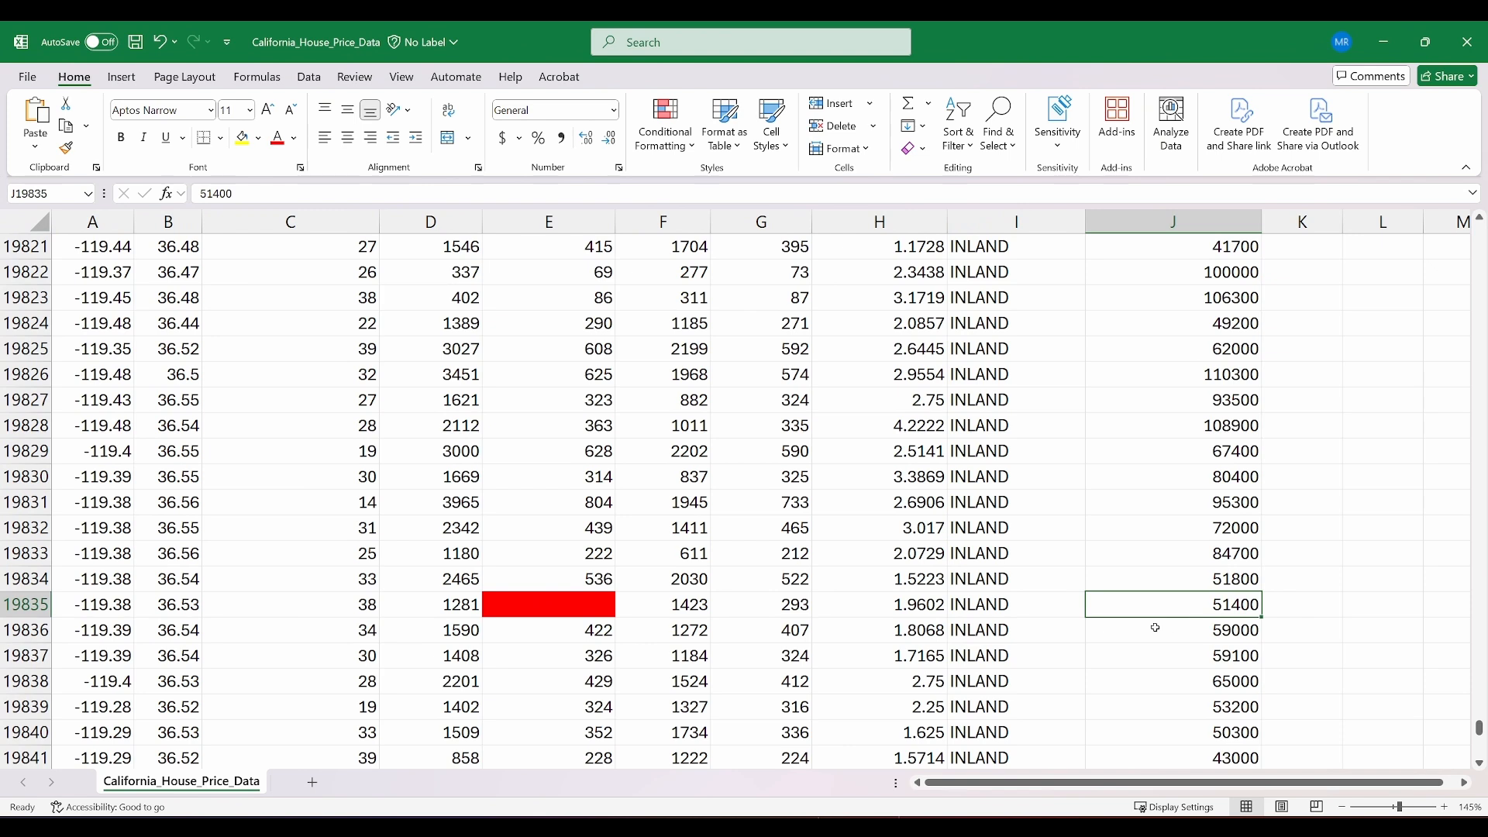
{"action": "left_click", "coordinate": [9, 605]}
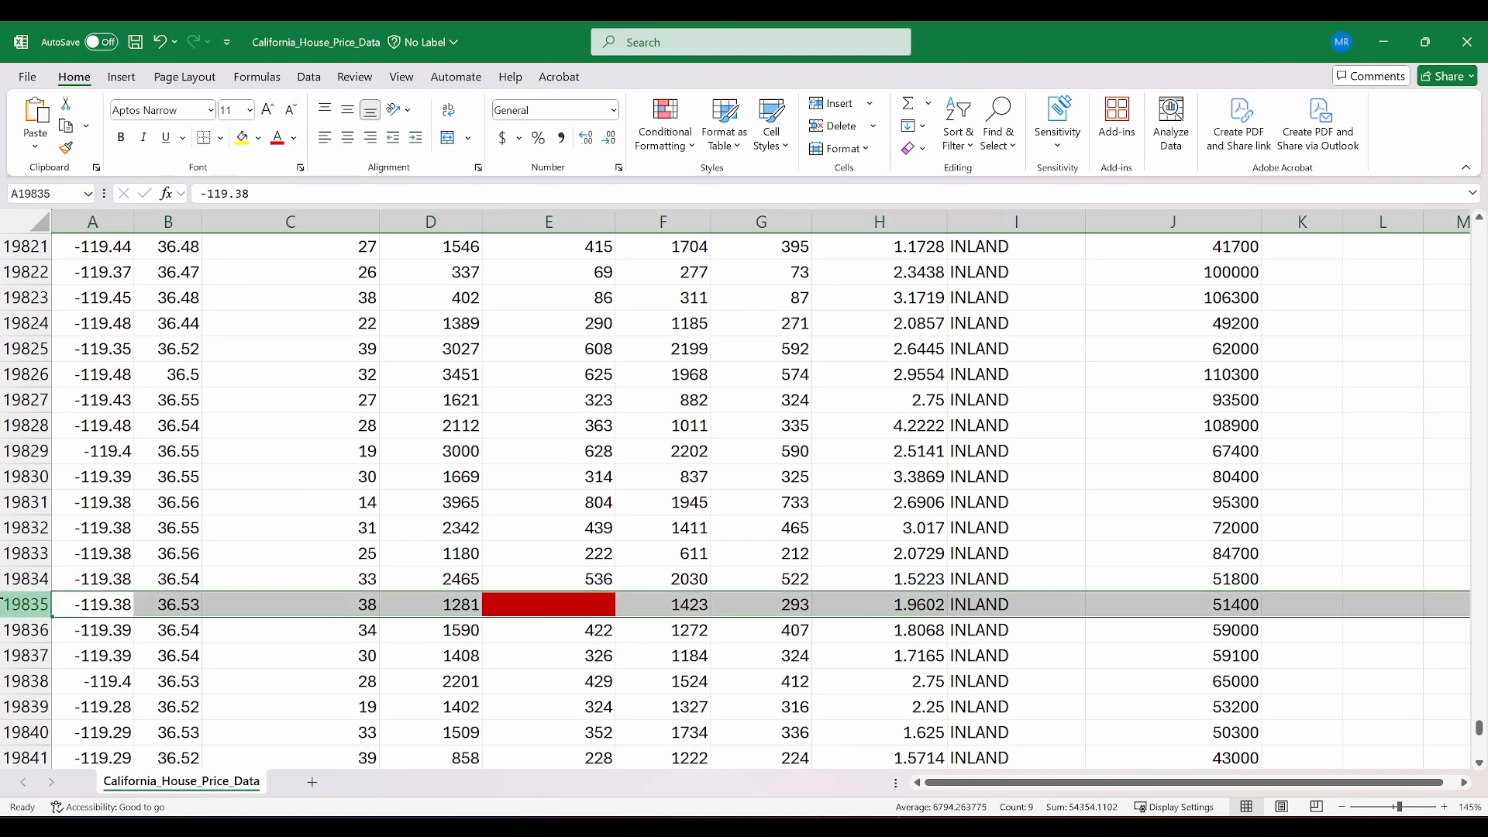
{"action": "right_click", "coordinate": [27, 605]}
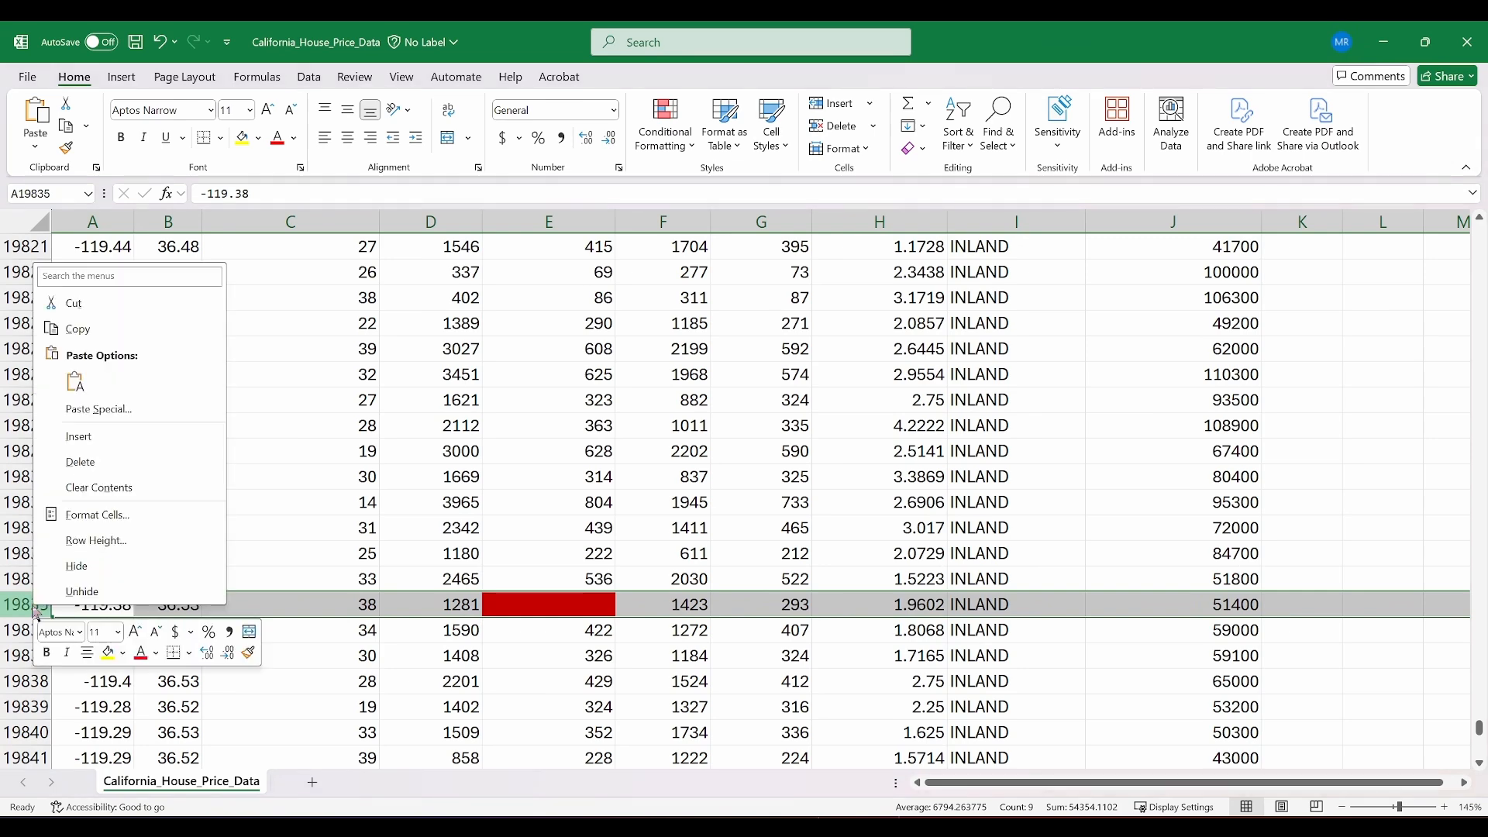
{"action": "left_click", "coordinate": [101, 468]}
{"action": "left_click", "coordinate": [972, 527]}
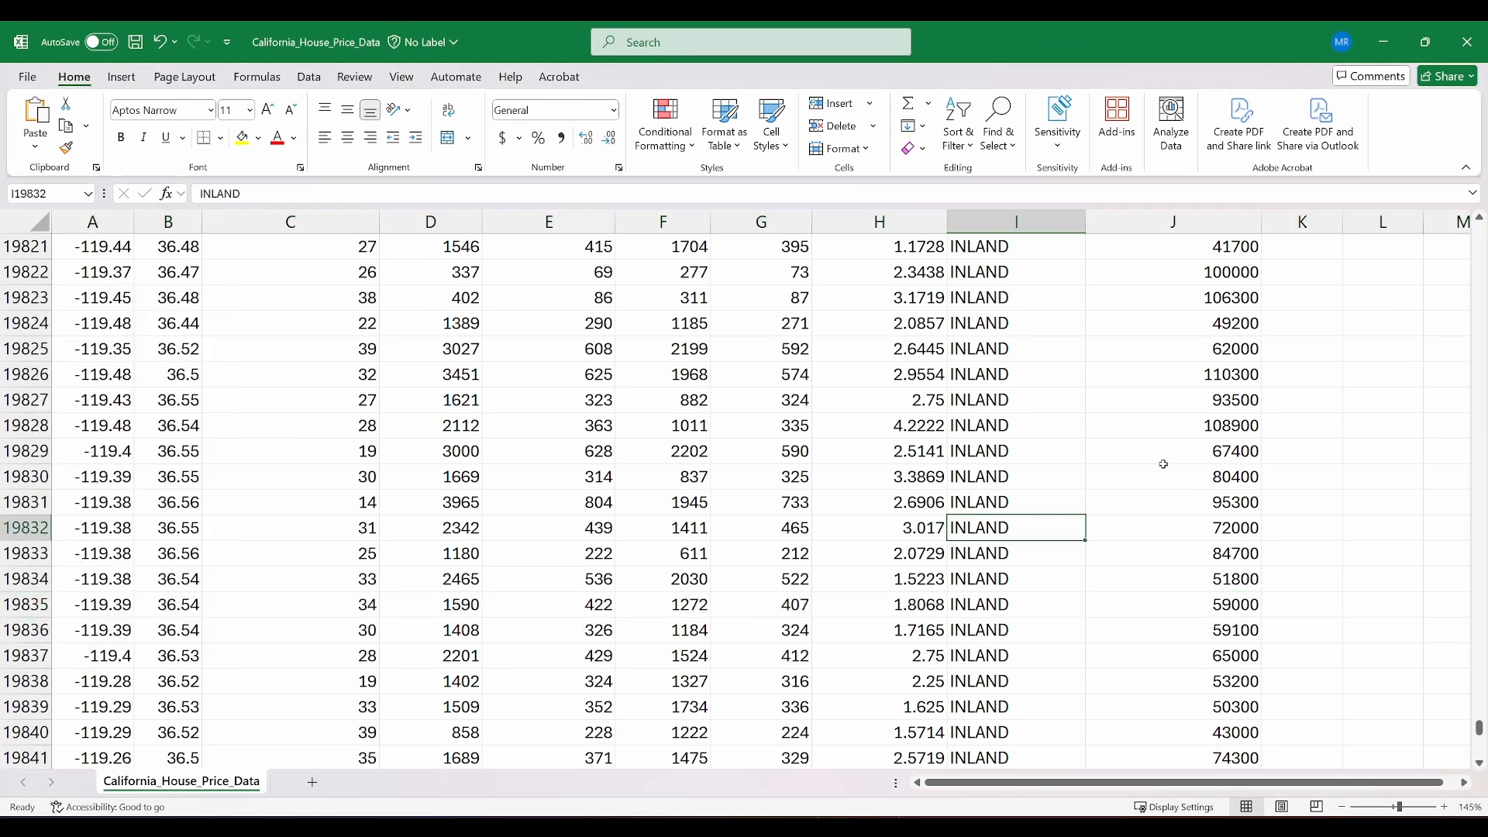
- Check the blank-cell count in K3 after the row deletion
{"action": "key", "text": "ctrl+Up"}
{"action": "left_click", "coordinate": [1296, 303]}
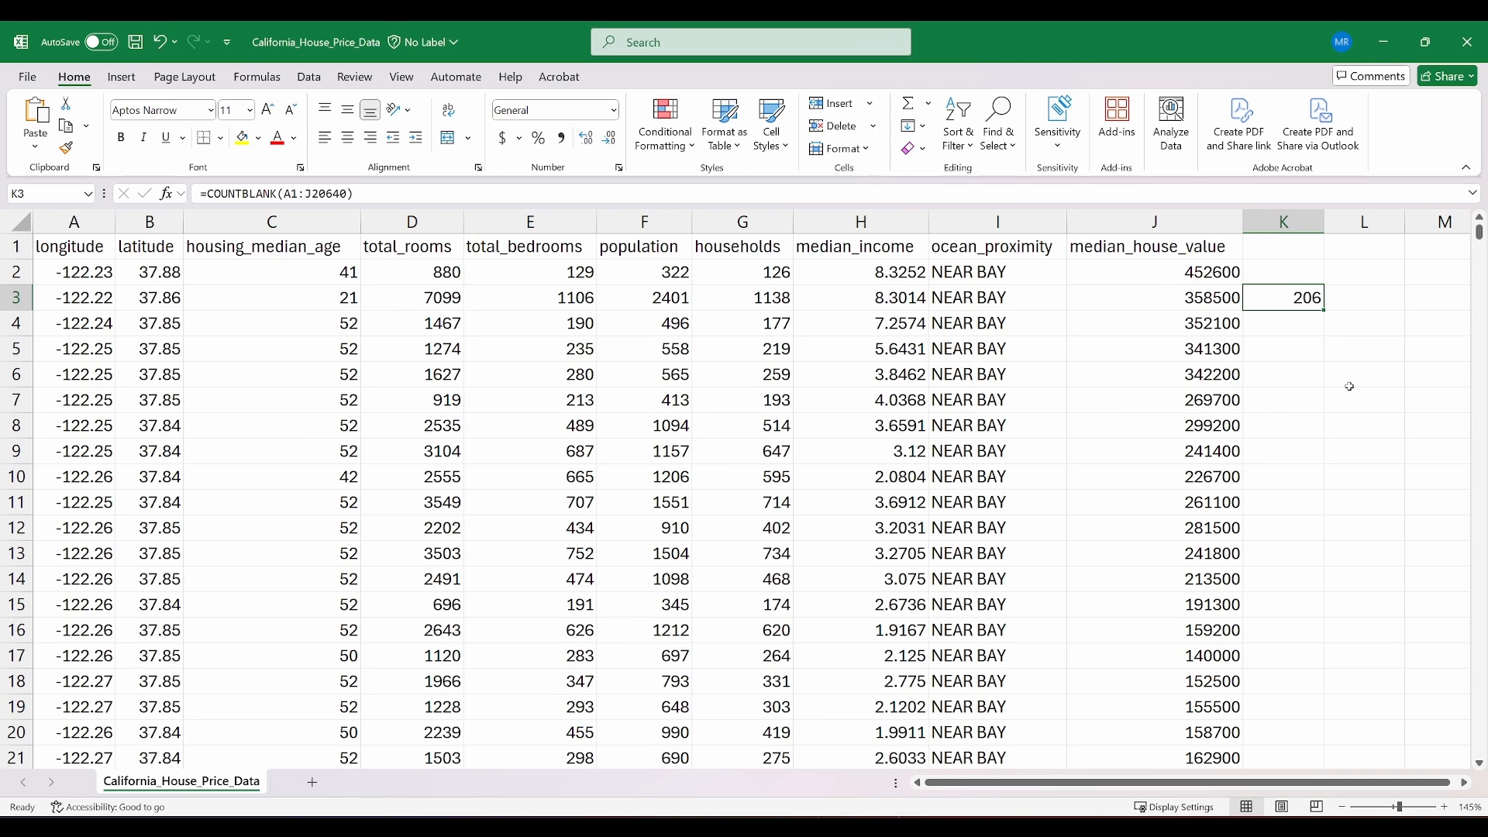
{"action": "left_click", "coordinate": [1361, 475]}
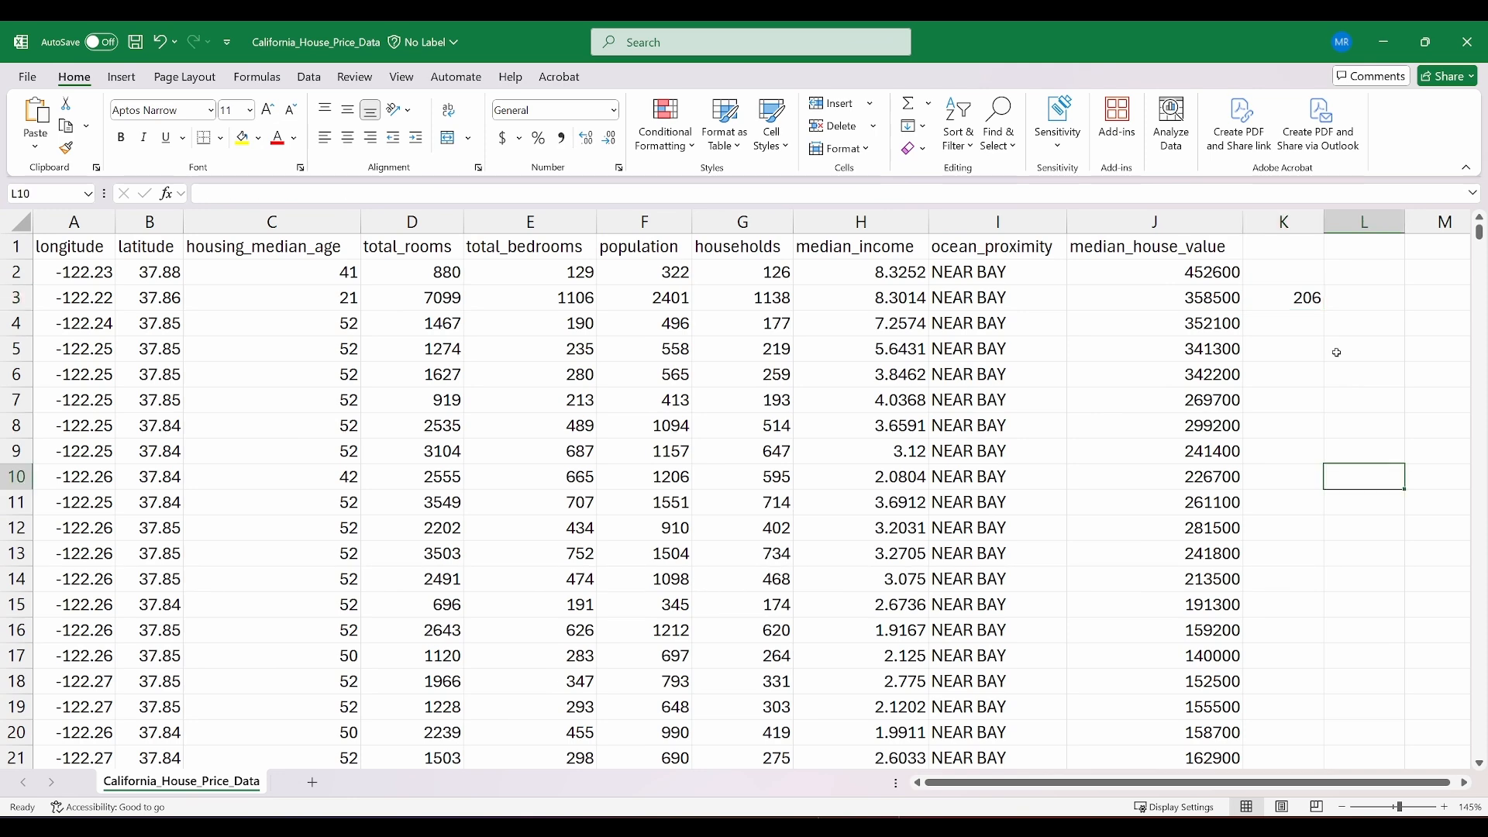
- Select every blank cell in the dataset across columns A to J using Go To Special with Blanks
{"action": "left_click", "coordinate": [1132, 248]}
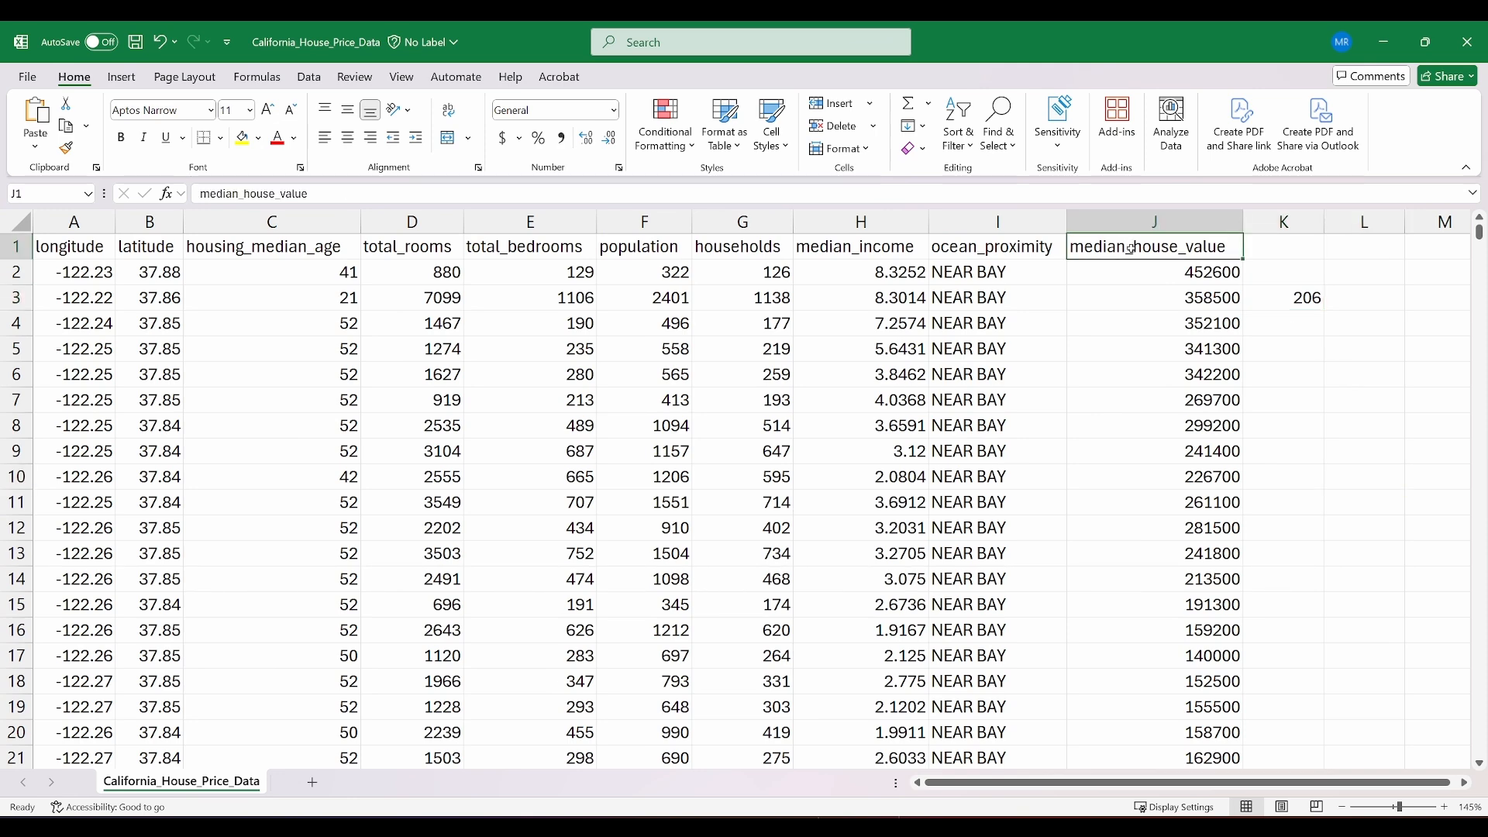
{"action": "key", "text": "ctrl+shift+Left"}
{"action": "key", "text": "ctrl+shift+Down"}
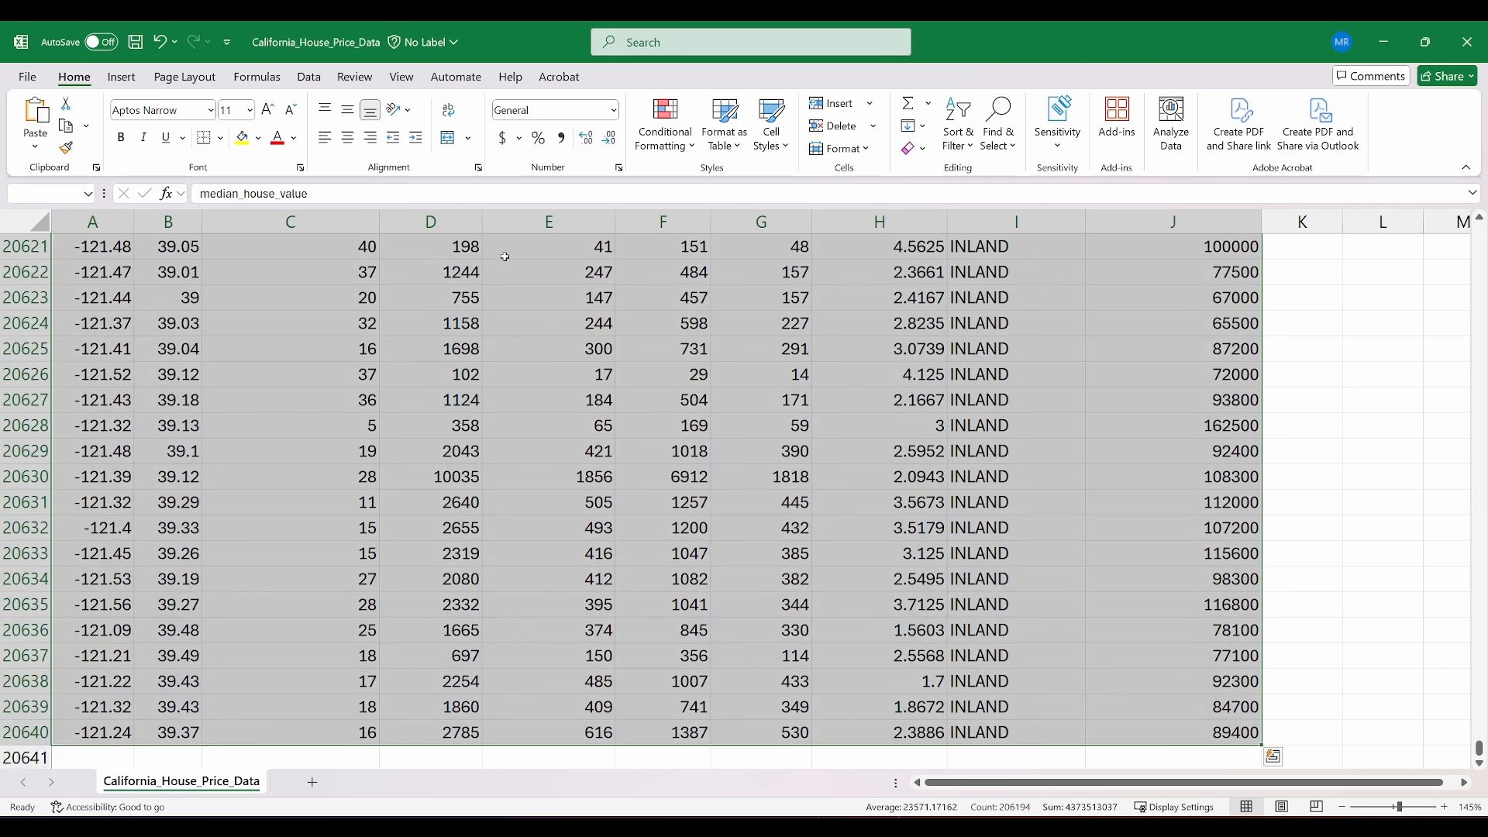
{"action": "key", "text": "ctrl+g"}
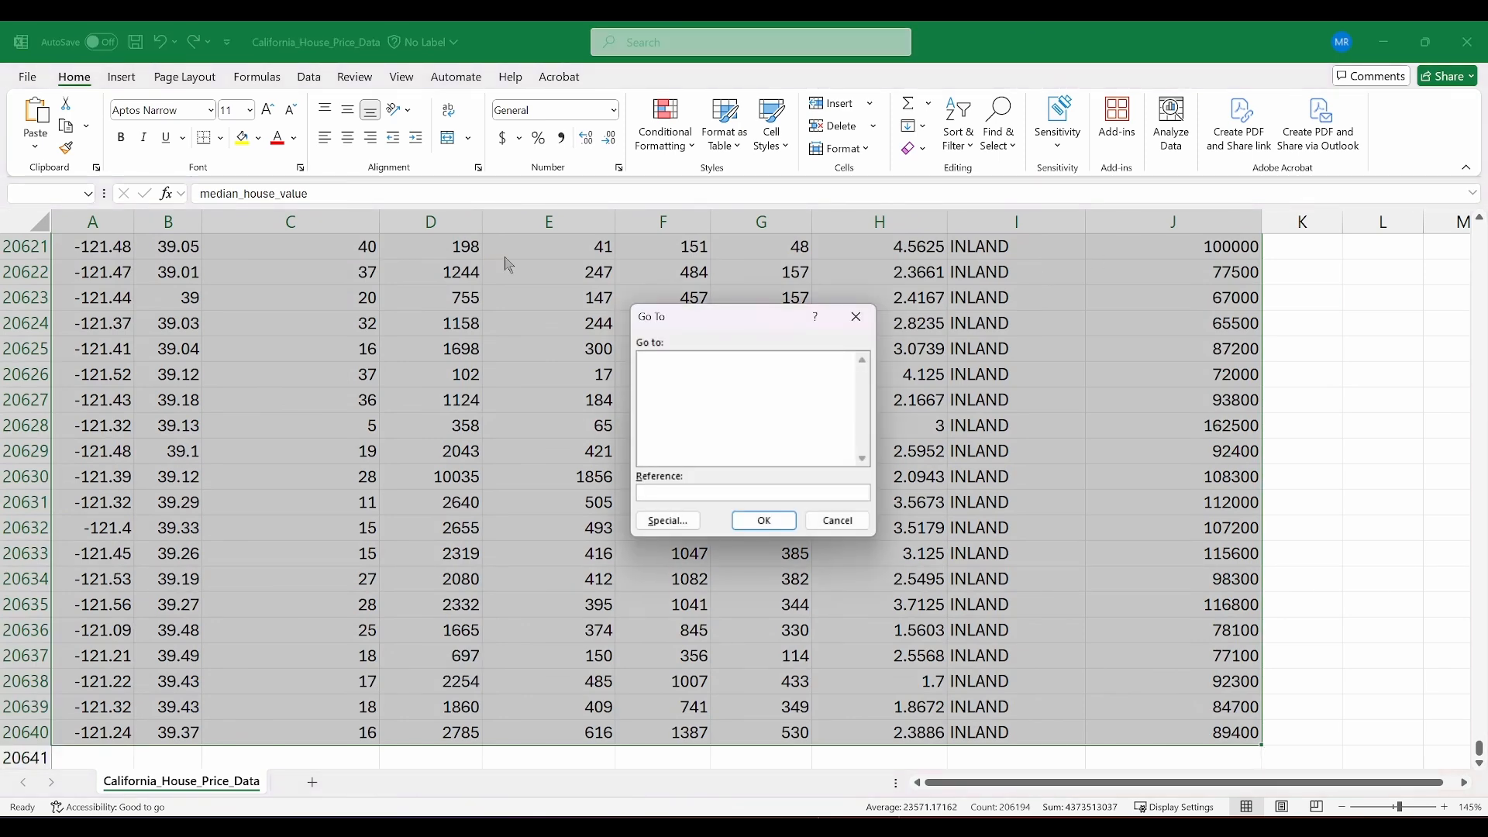
{"action": "left_click", "coordinate": [668, 521]}
{"action": "left_click", "coordinate": [661, 450]}
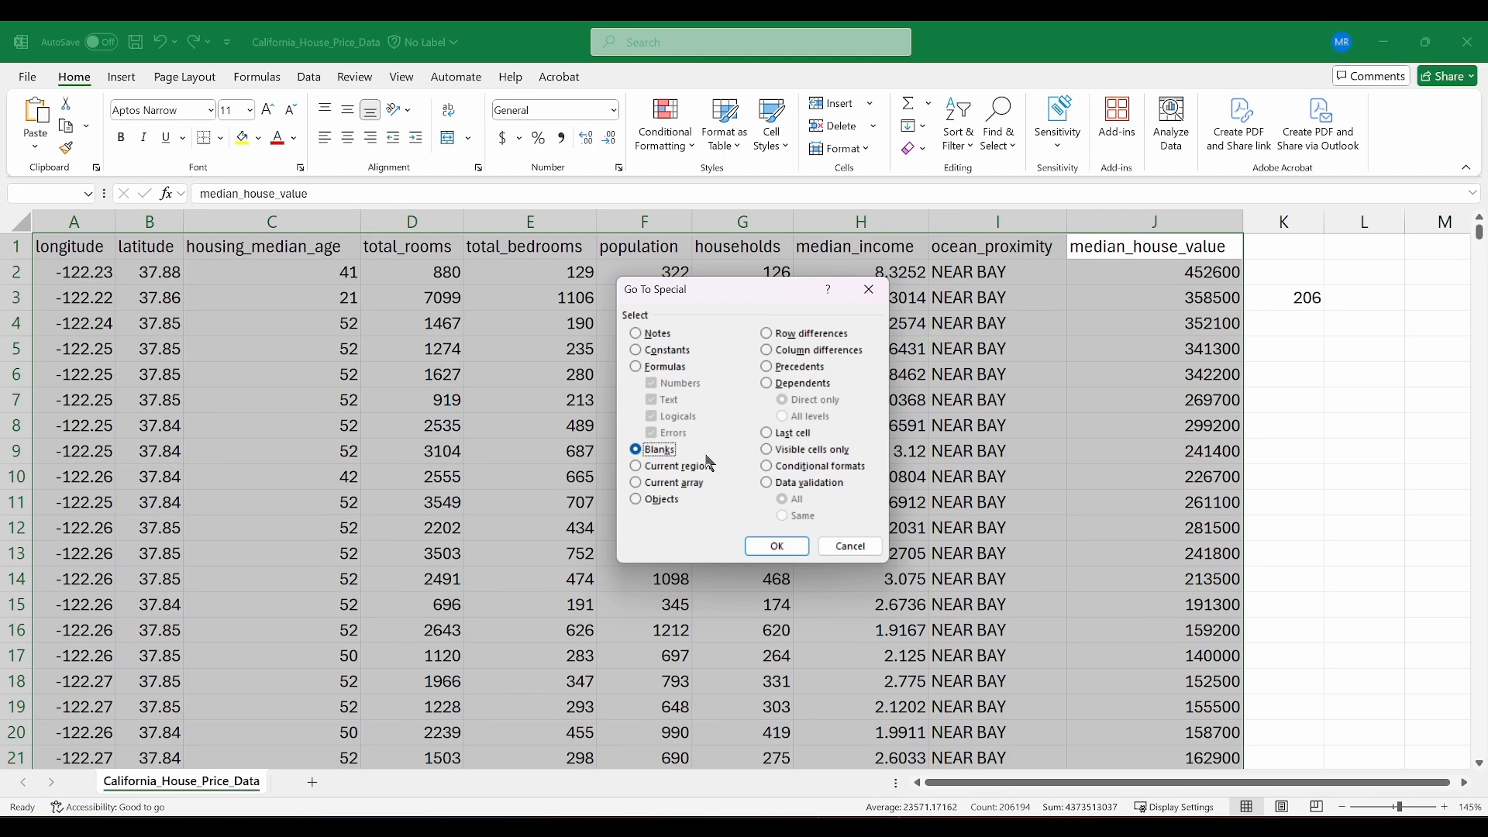
{"action": "left_click", "coordinate": [778, 547]}
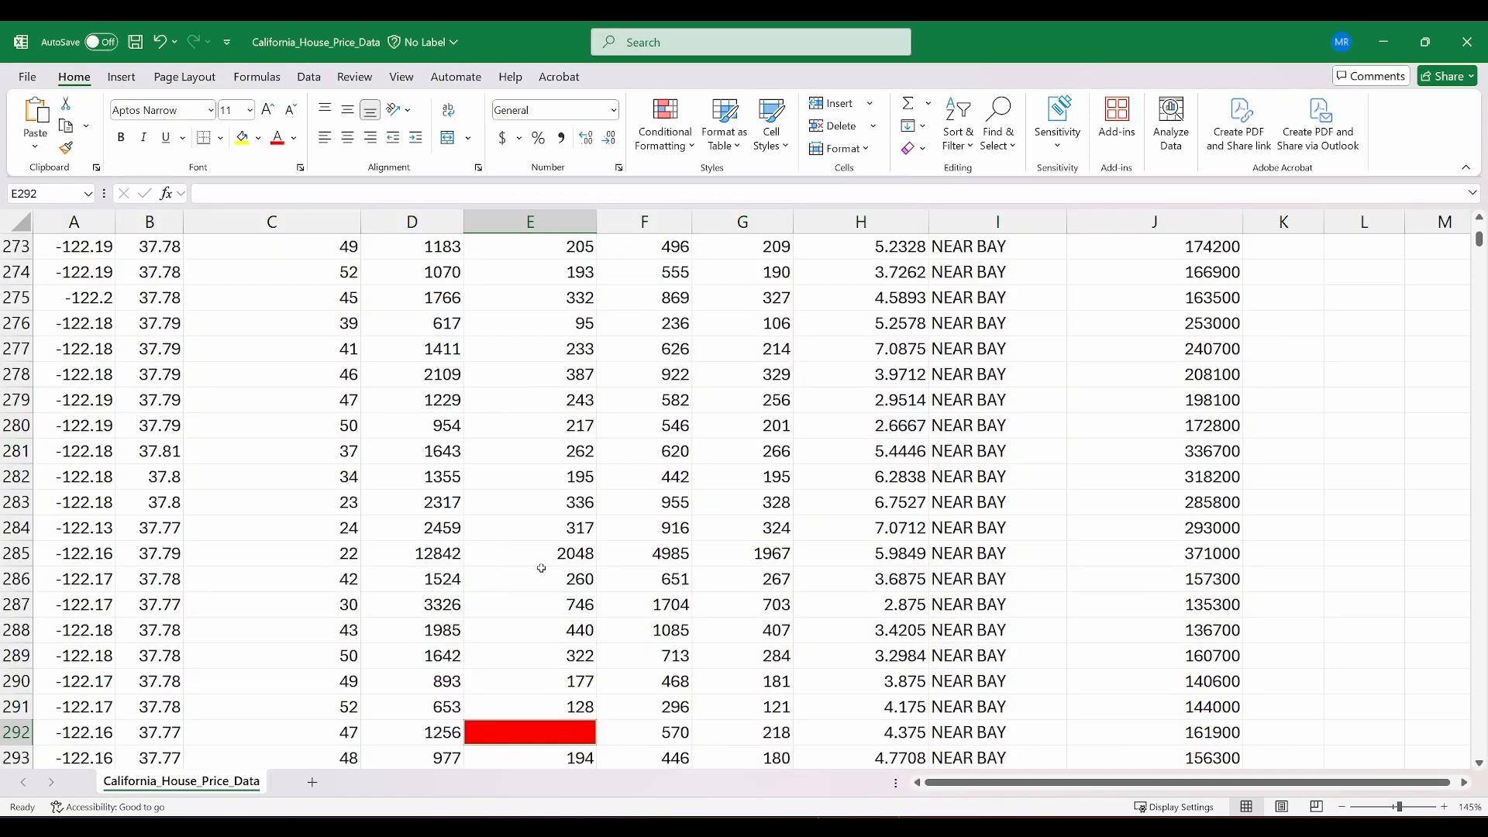
- Delete the entire sheet rows that contain the selected blank cells
{"action": "scroll", "coordinate": [541, 568], "scroll_direction": "down", "scroll_amount": 4}
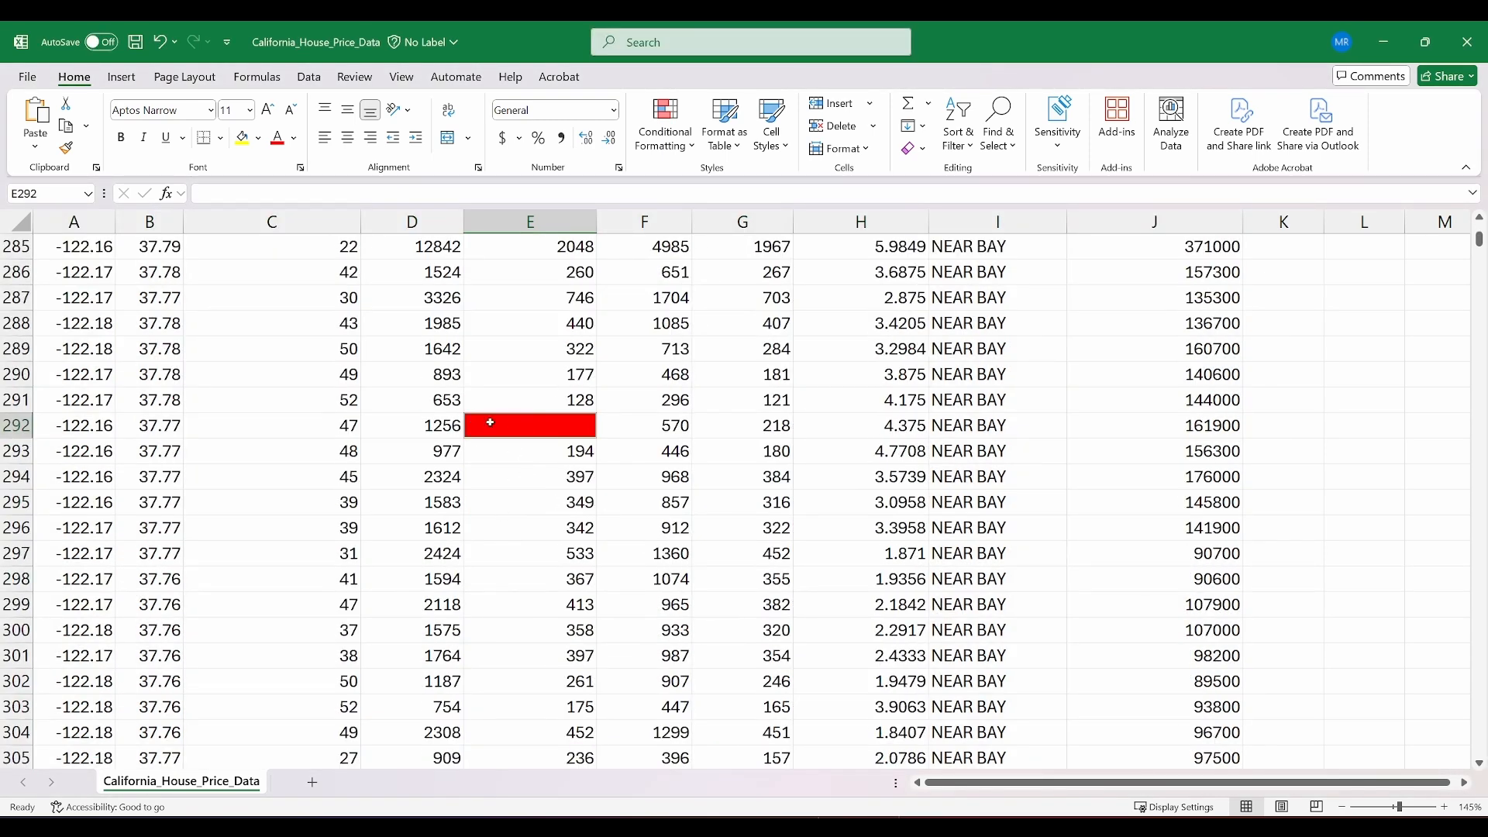
{"action": "scroll", "coordinate": [546, 434], "scroll_direction": "down", "scroll_amount": 18}
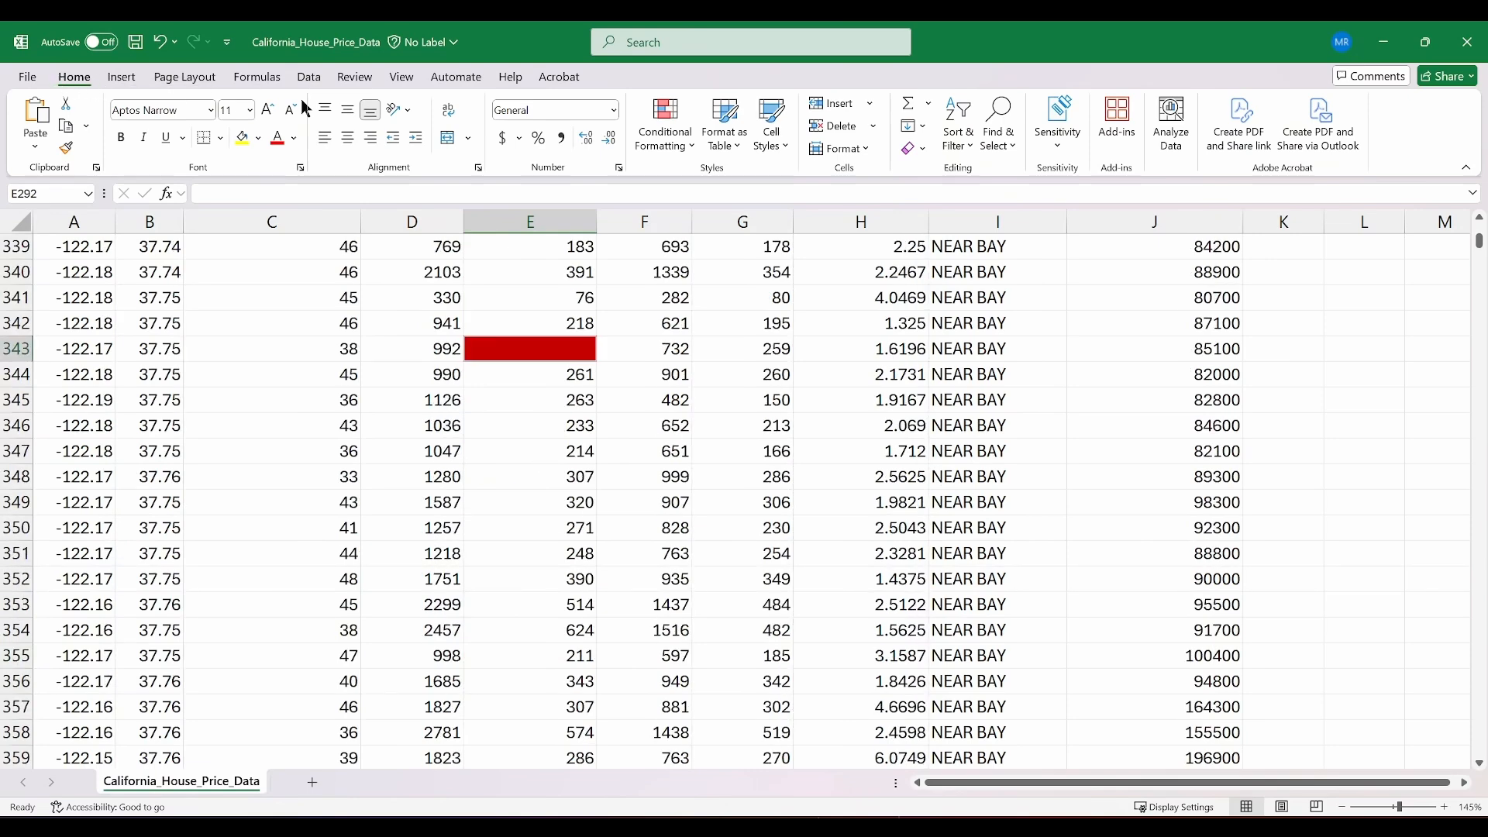
{"action": "left_click", "coordinate": [876, 128]}
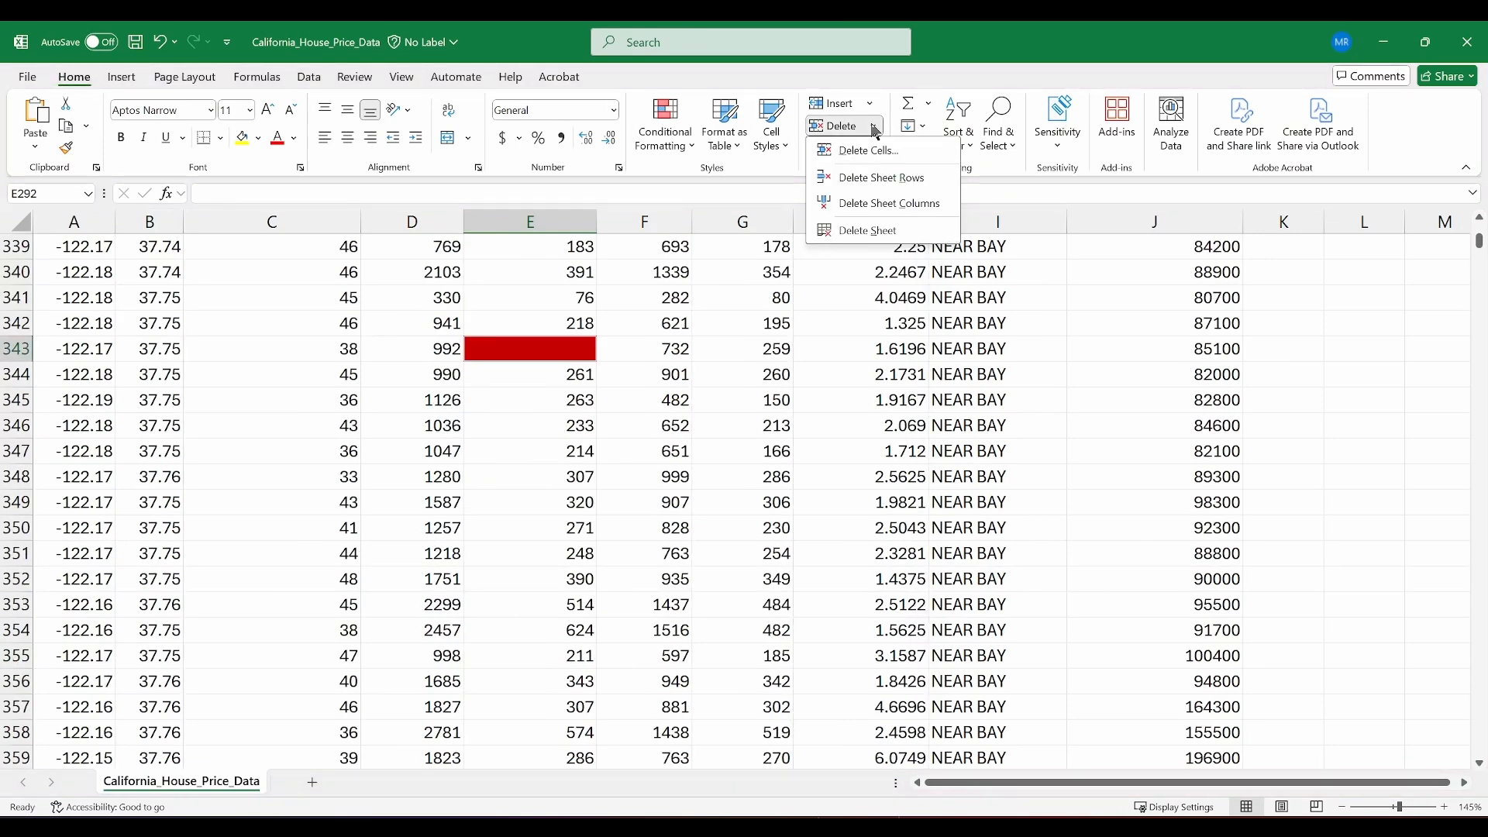
{"action": "left_click", "coordinate": [889, 178]}
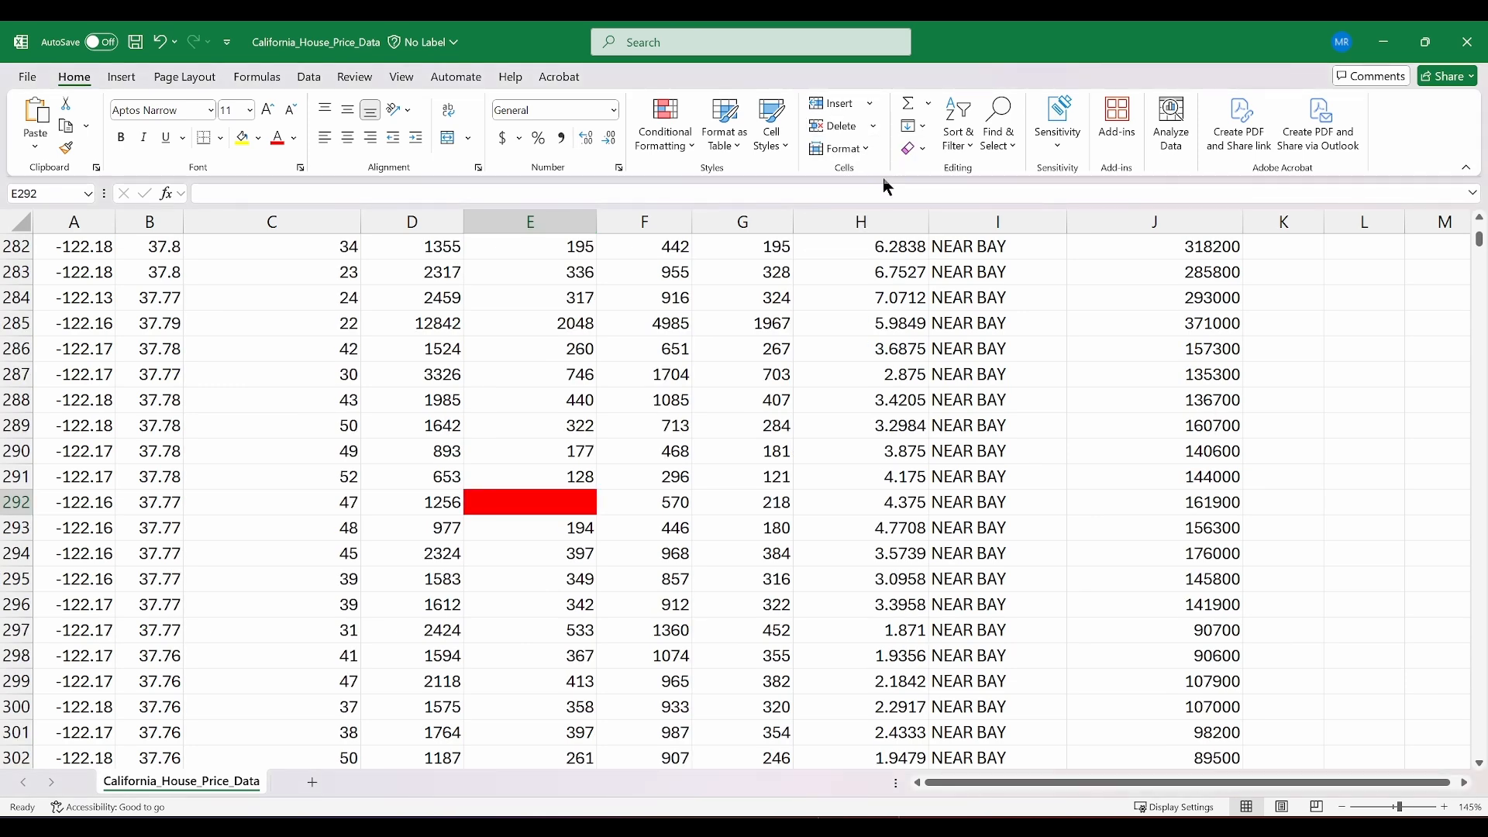
- Check the blank-cell count in K3 after the row removal and clear its COUNTBLANK formula
{"action": "left_click", "coordinate": [1144, 364]}
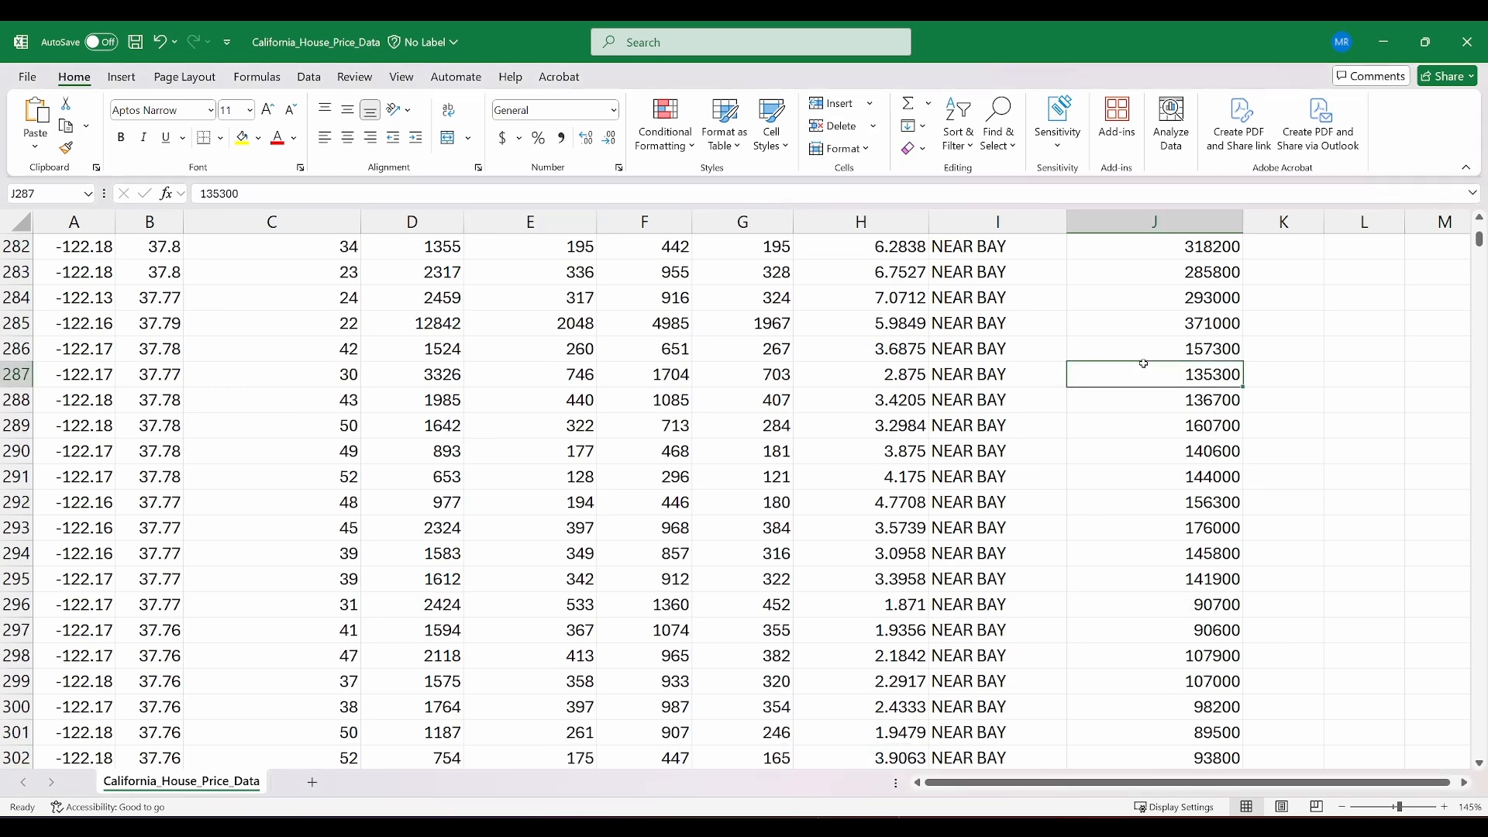
{"action": "key", "text": "ctrl+Up"}
{"action": "left_click", "coordinate": [1305, 310]}
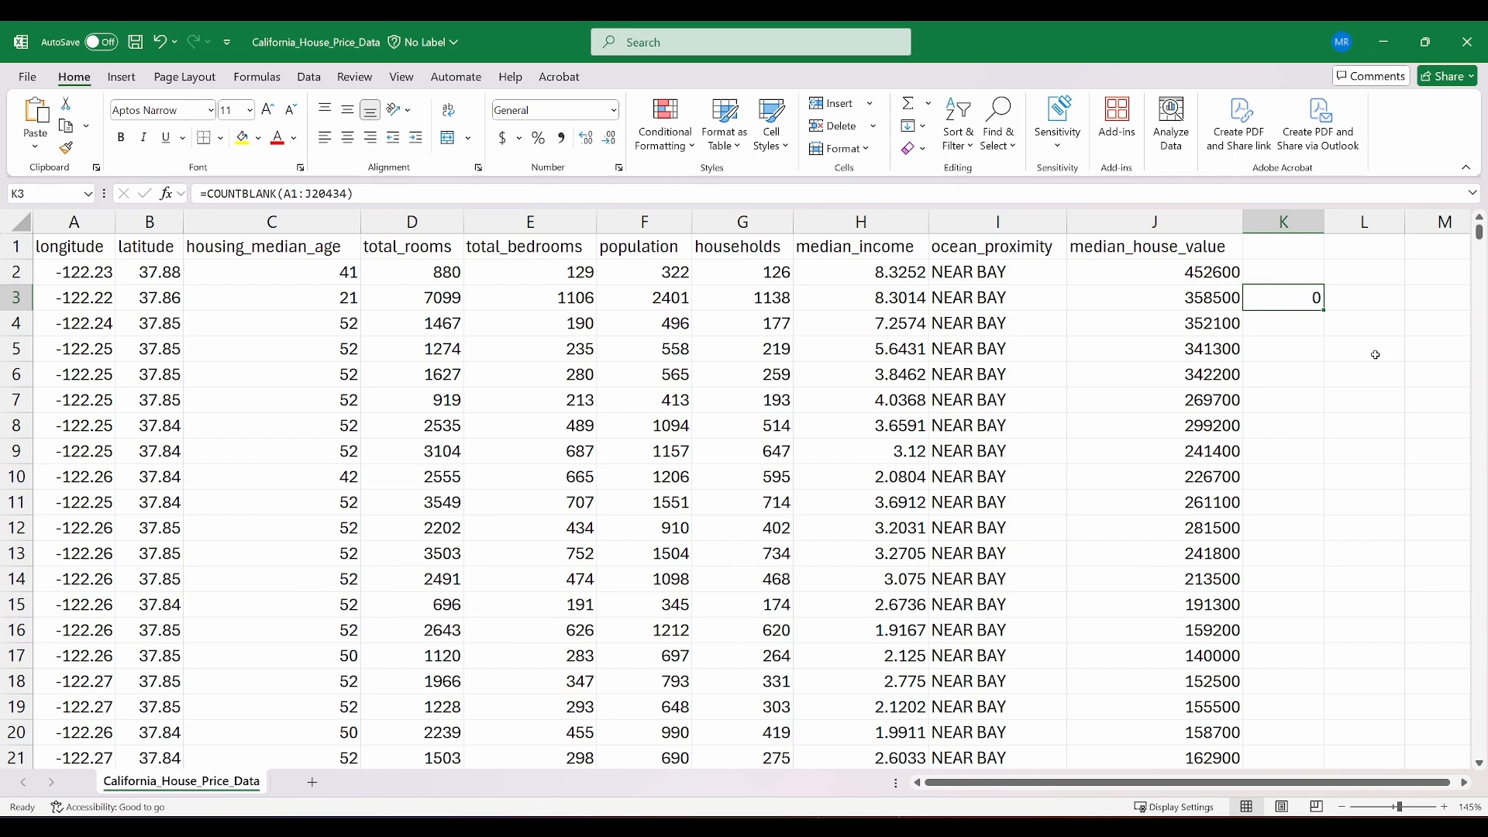
{"action": "key", "text": "Delete"}
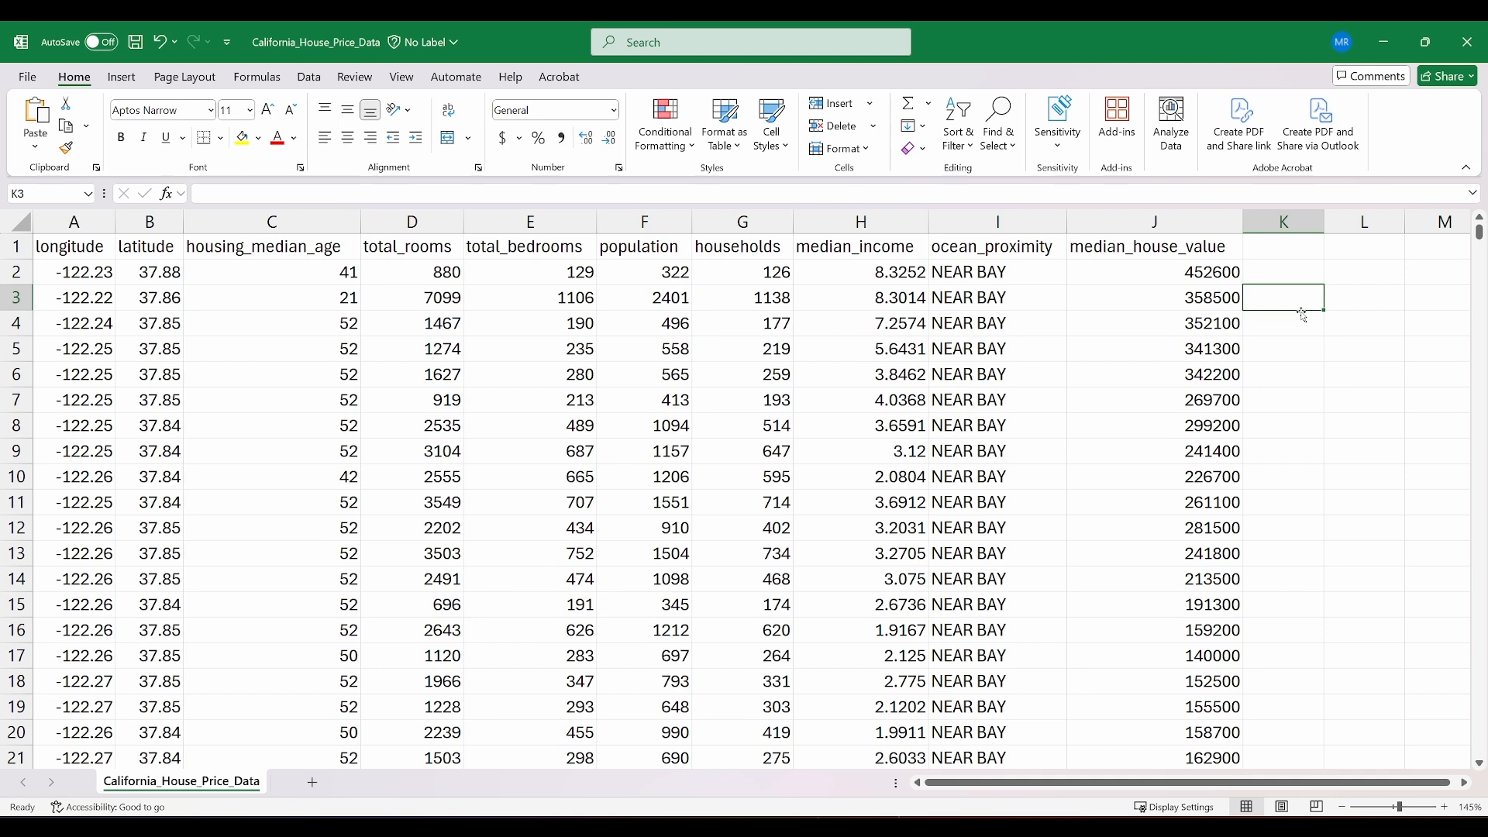
- Add a column headed "Random" in K1, enter =rand() in K2 and fill it down to the last data row
{"action": "key", "text": "Up"}
{"action": "key", "text": "Up"}
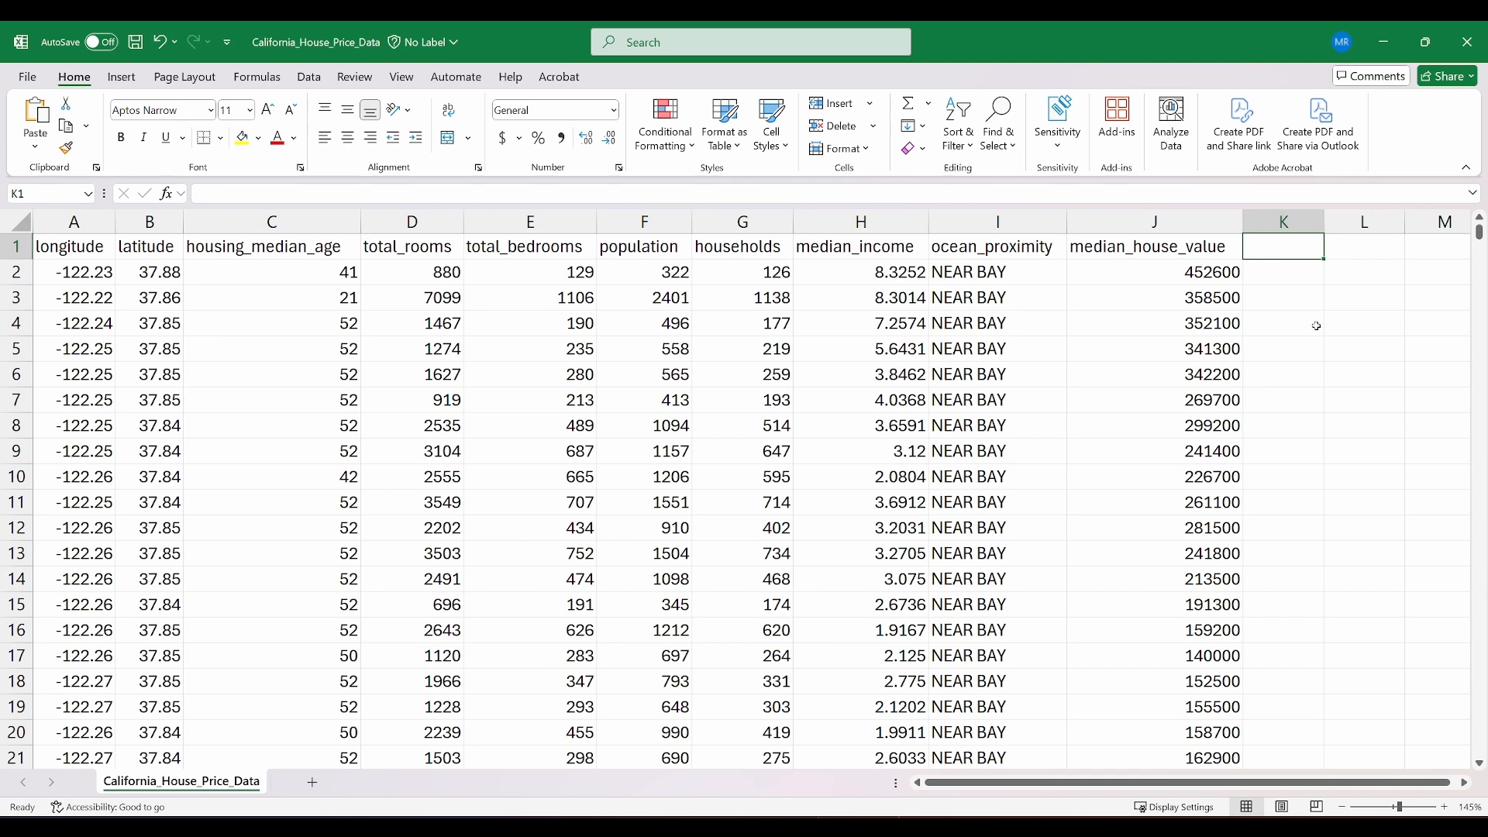
{"action": "type", "text": "Random"}
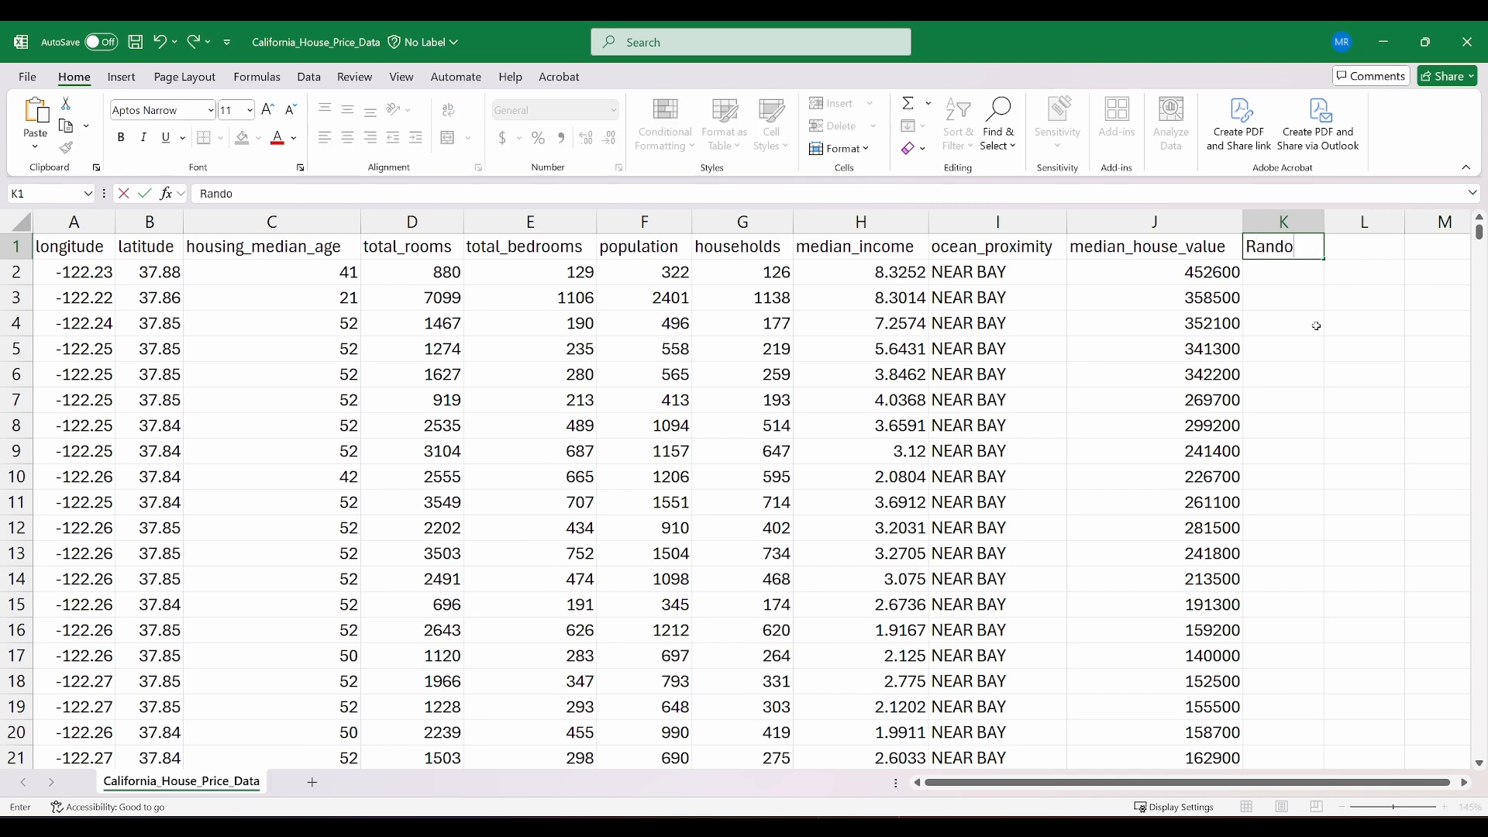
{"action": "key", "text": "Return"}
{"action": "type", "text": "=rand()"}
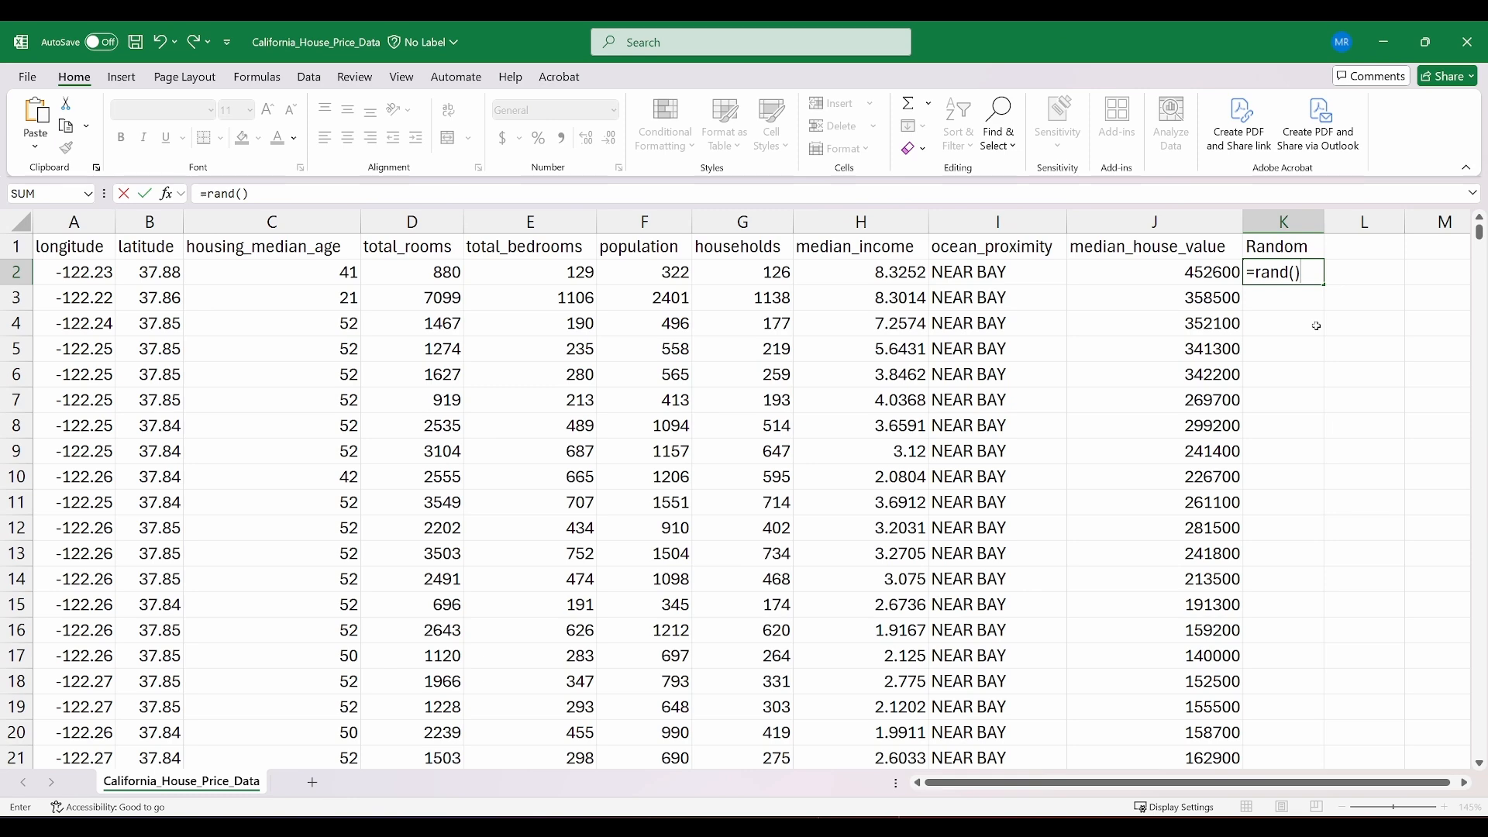
{"action": "key", "text": "Return"}
{"action": "left_click", "coordinate": [1321, 278]}
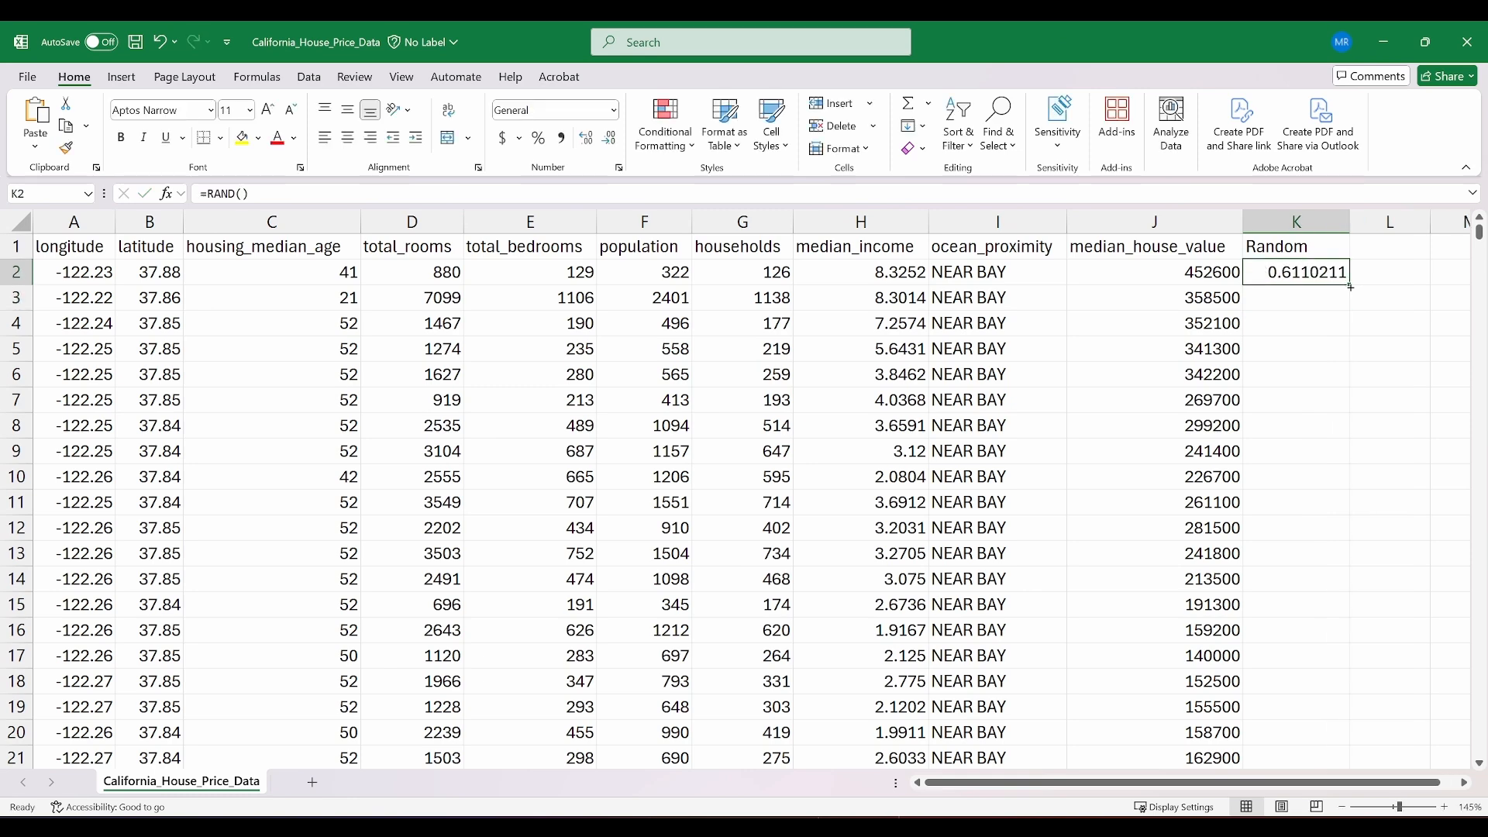
{"action": "double_click", "coordinate": [1352, 287]}
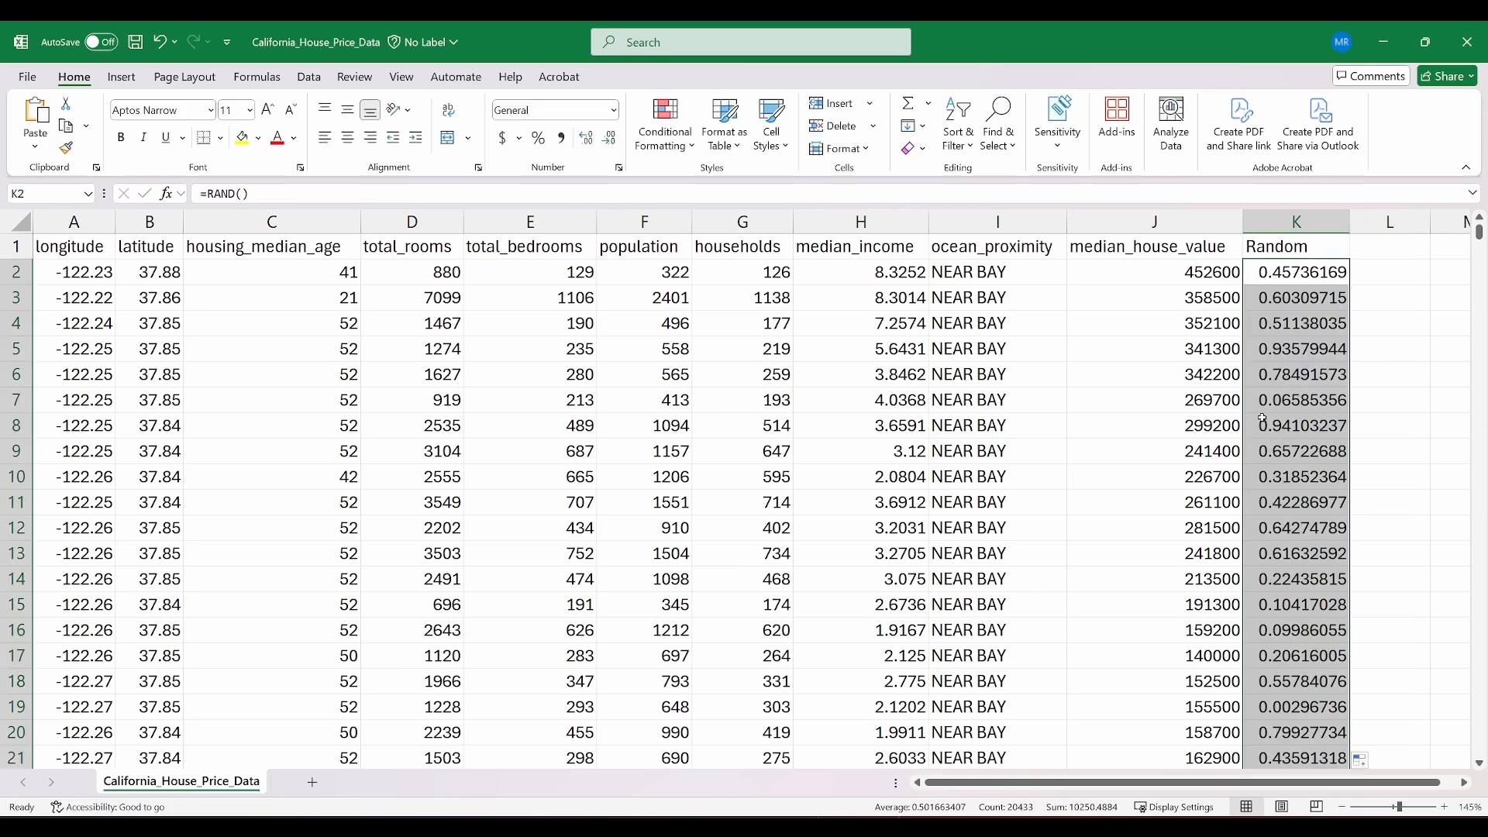
- Check that the random numbers in column K extend to the end of the dataset
{"action": "left_click", "coordinate": [1184, 419]}
{"action": "key", "text": "ctrl+Down"}
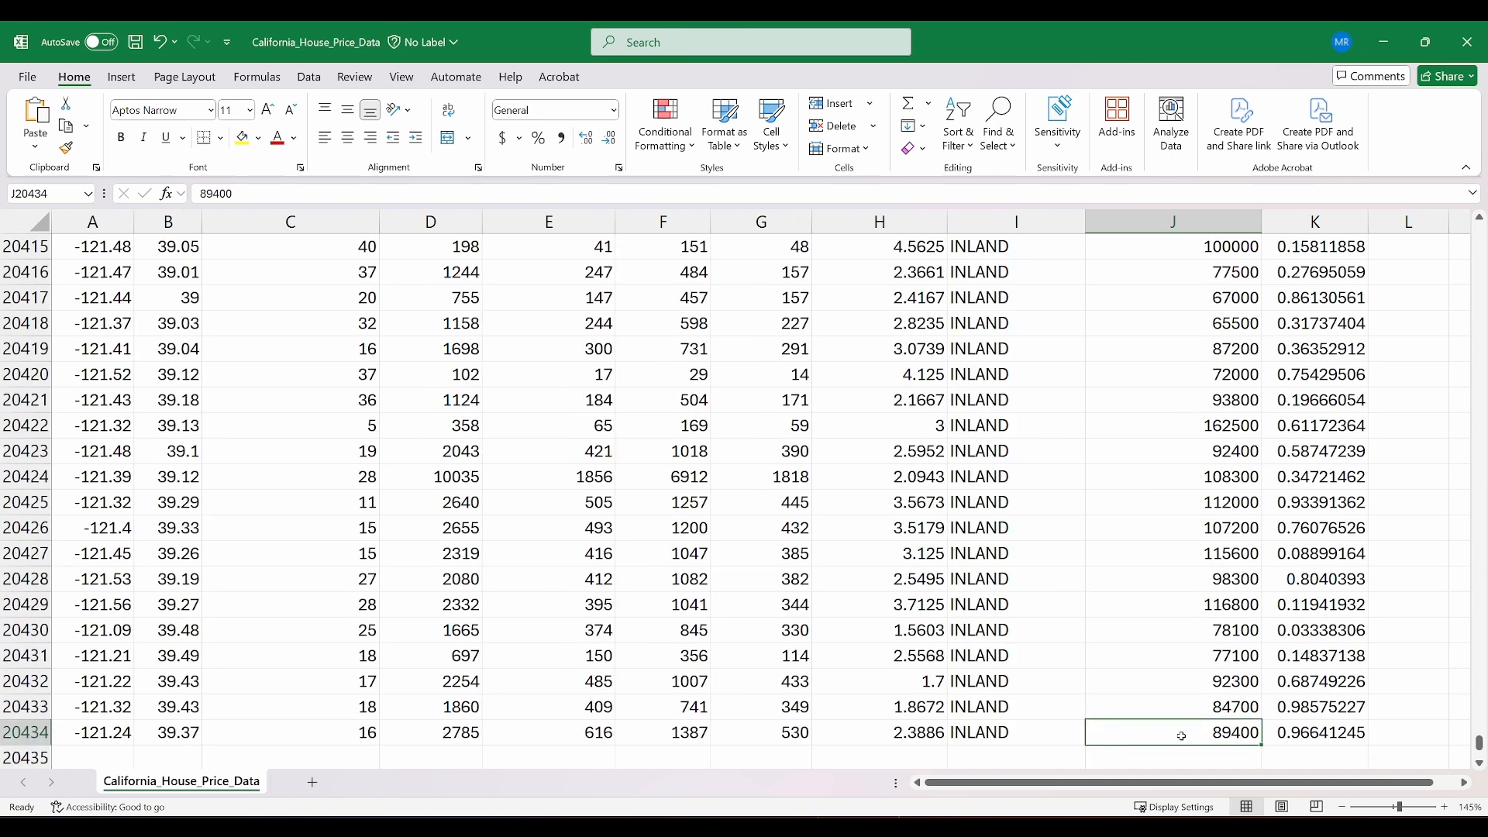
{"action": "key", "text": "ctrl+Up"}
- Inspect the RAND formula in K2 and re-enter it to see how the random numbers recalculate
{"action": "left_click", "coordinate": [1337, 353]}
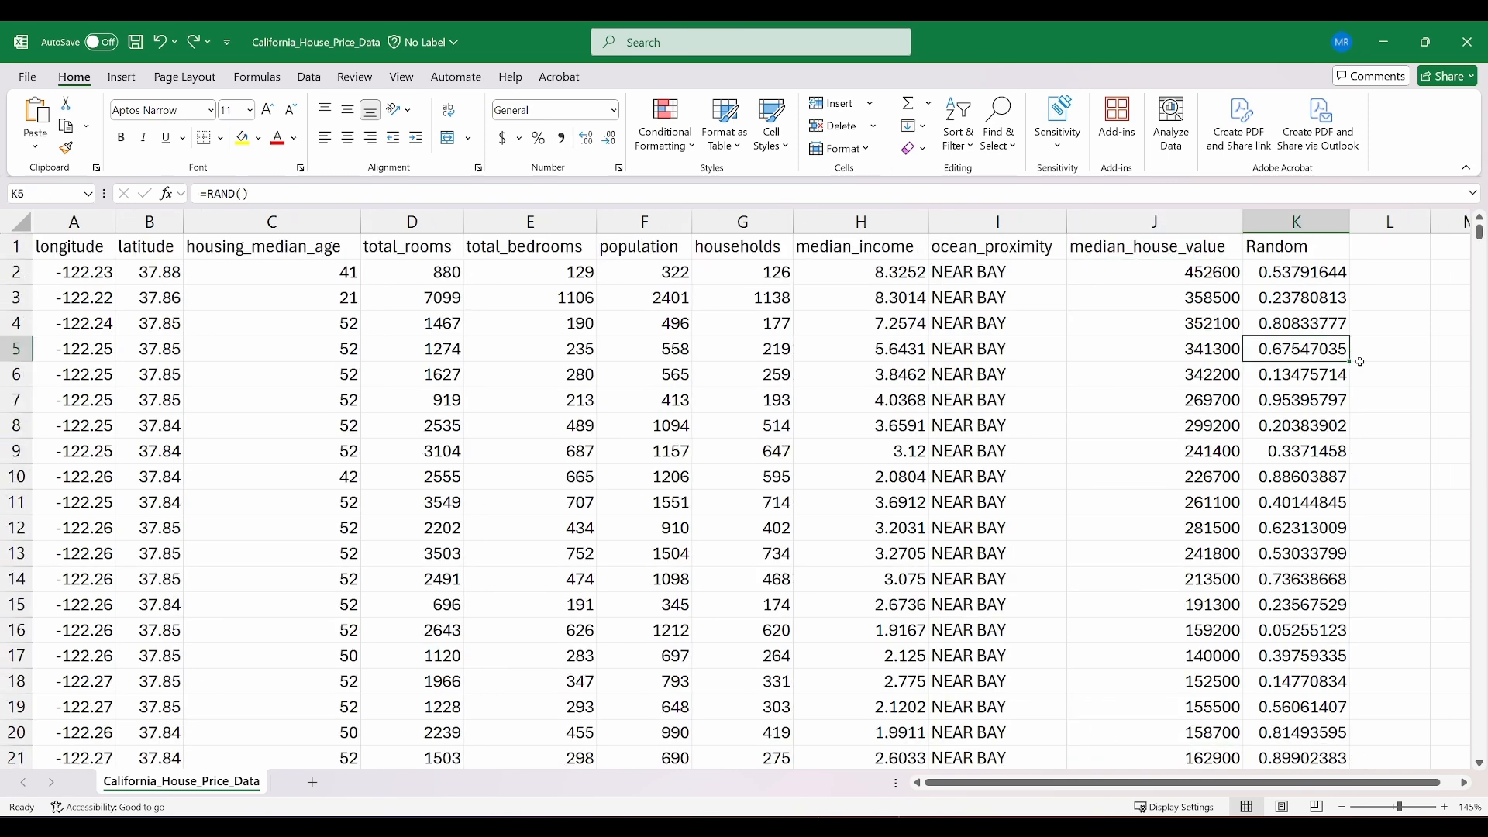
{"action": "left_click", "coordinate": [1311, 278]}
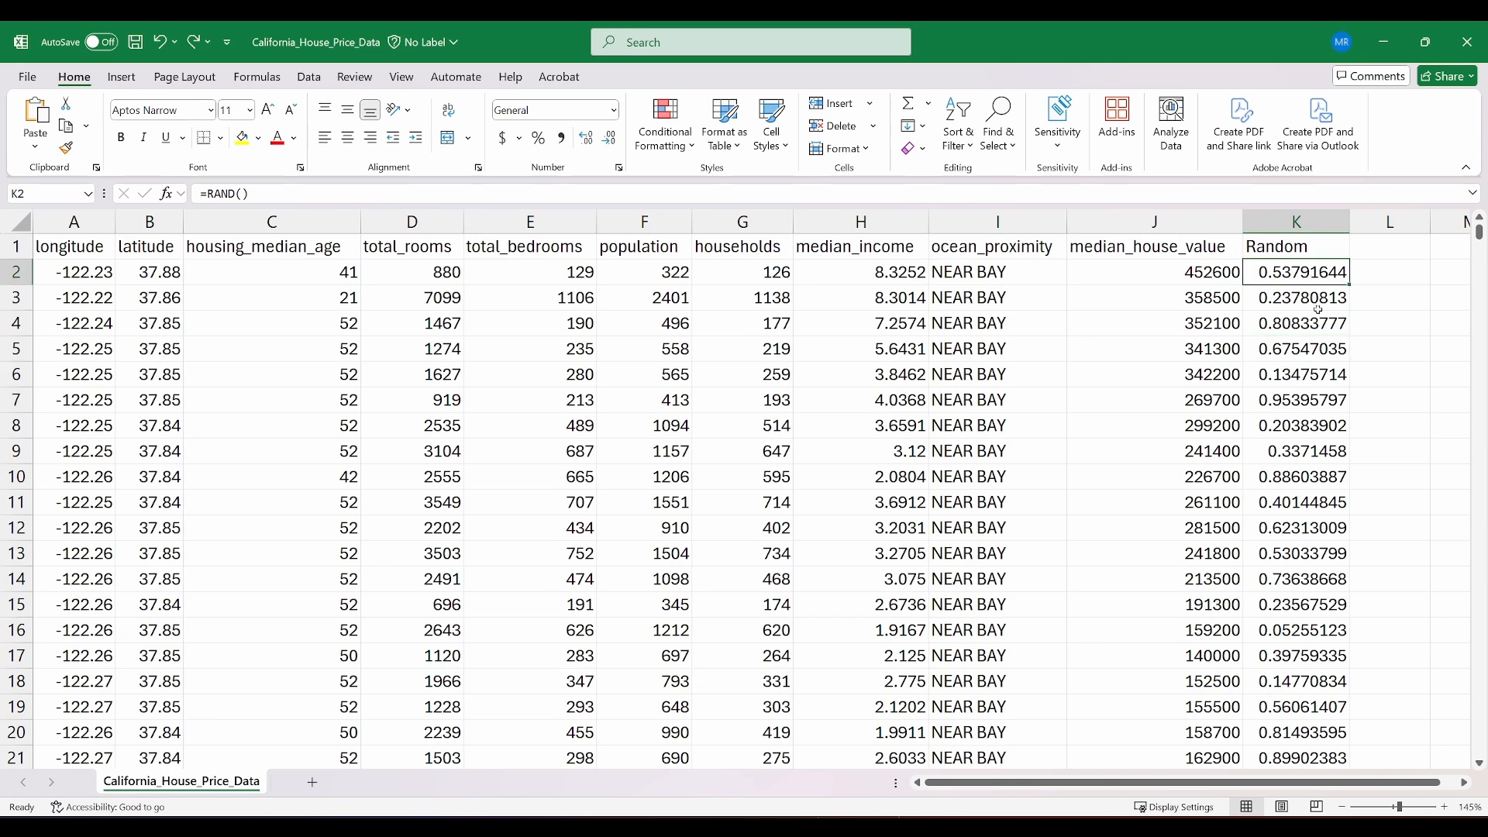
{"action": "double_click", "coordinate": [1306, 272]}
{"action": "key", "text": "Return"}
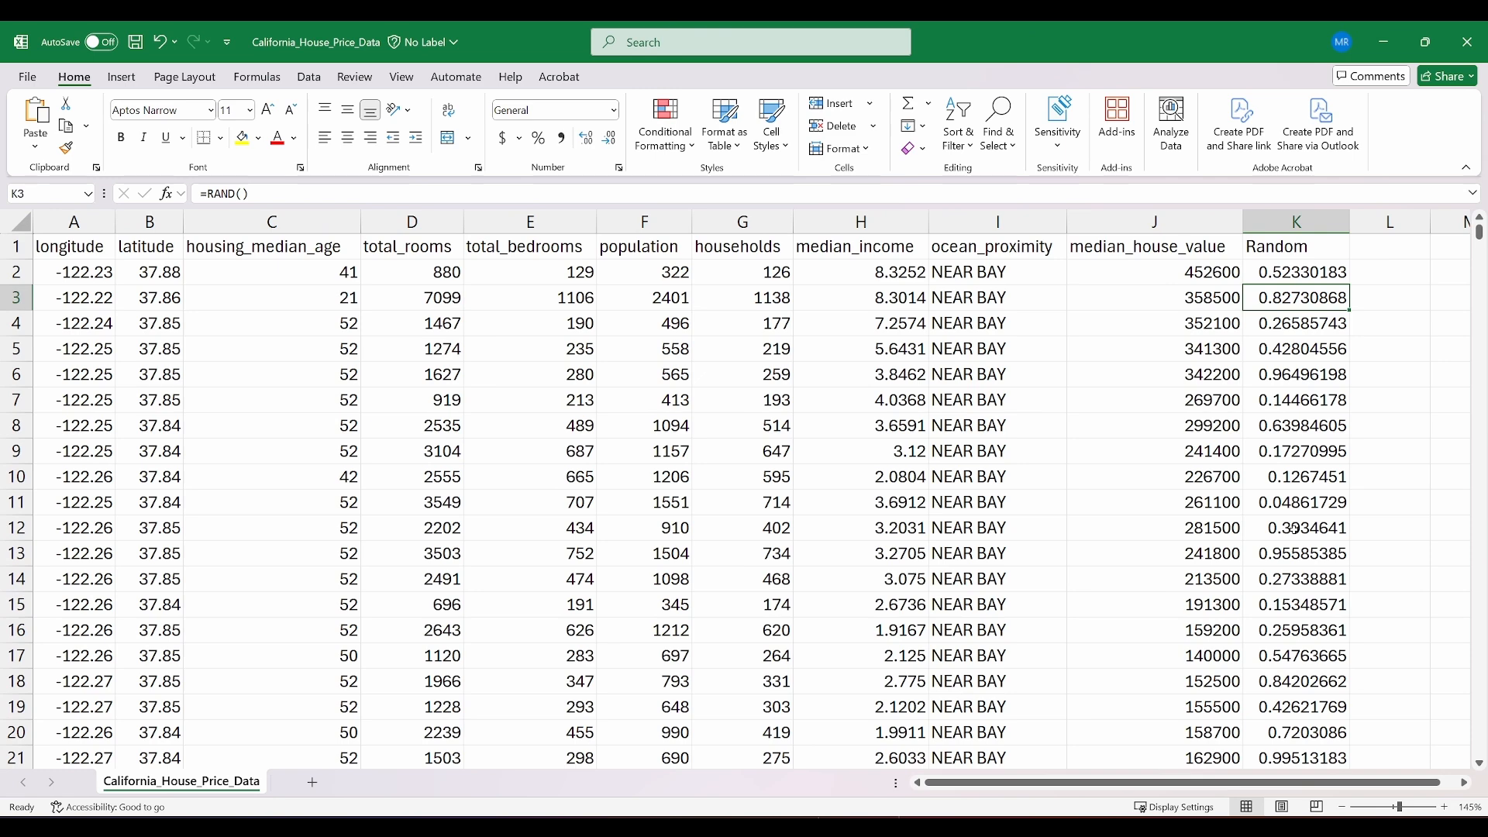
- Replace the RAND formulas in column K with their values by copying the column and pasting values over it
{"action": "left_click", "coordinate": [1297, 225]}
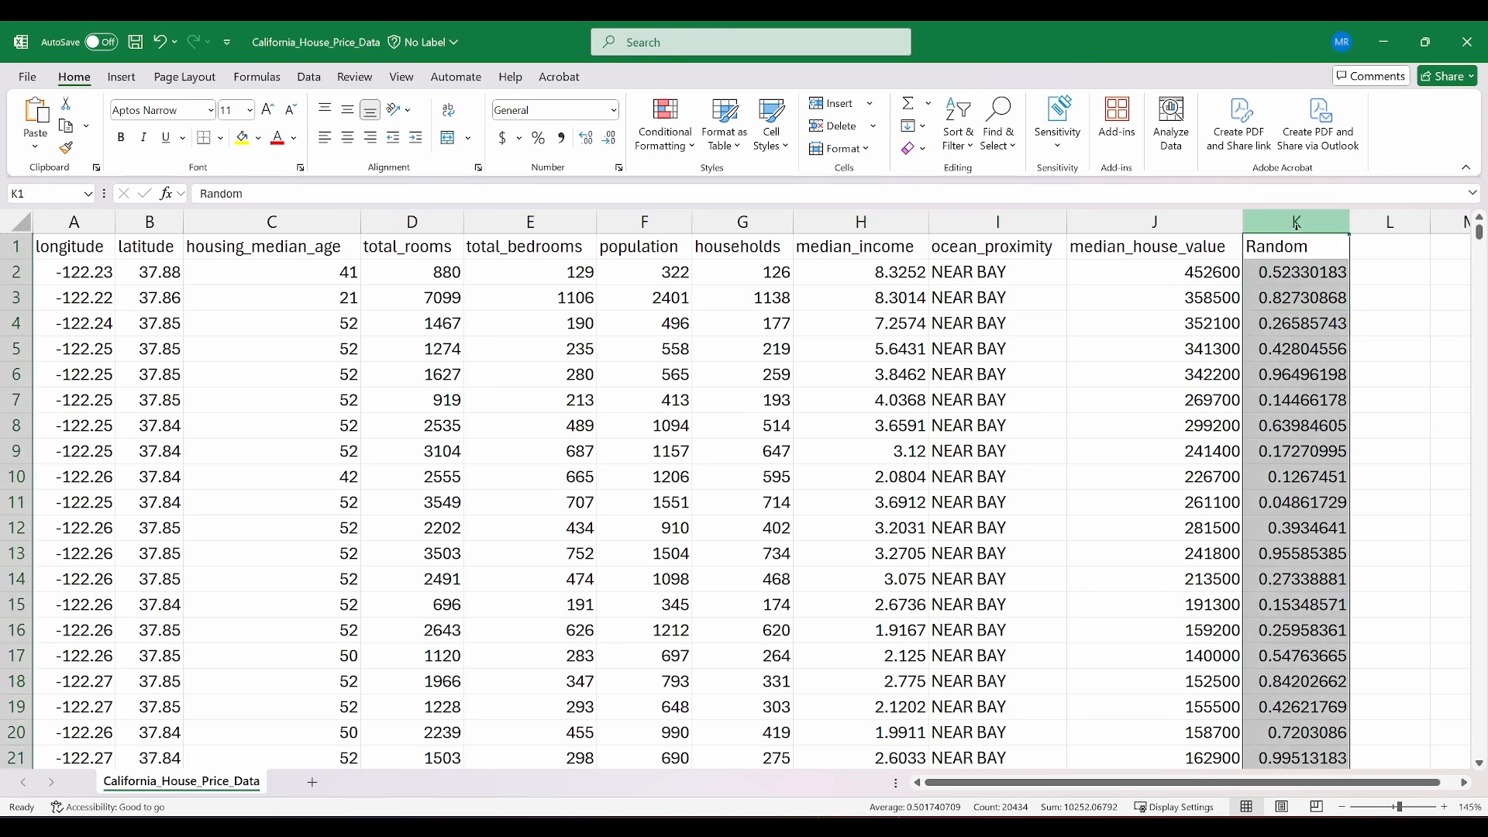
{"action": "key", "text": "ctrl+c"}
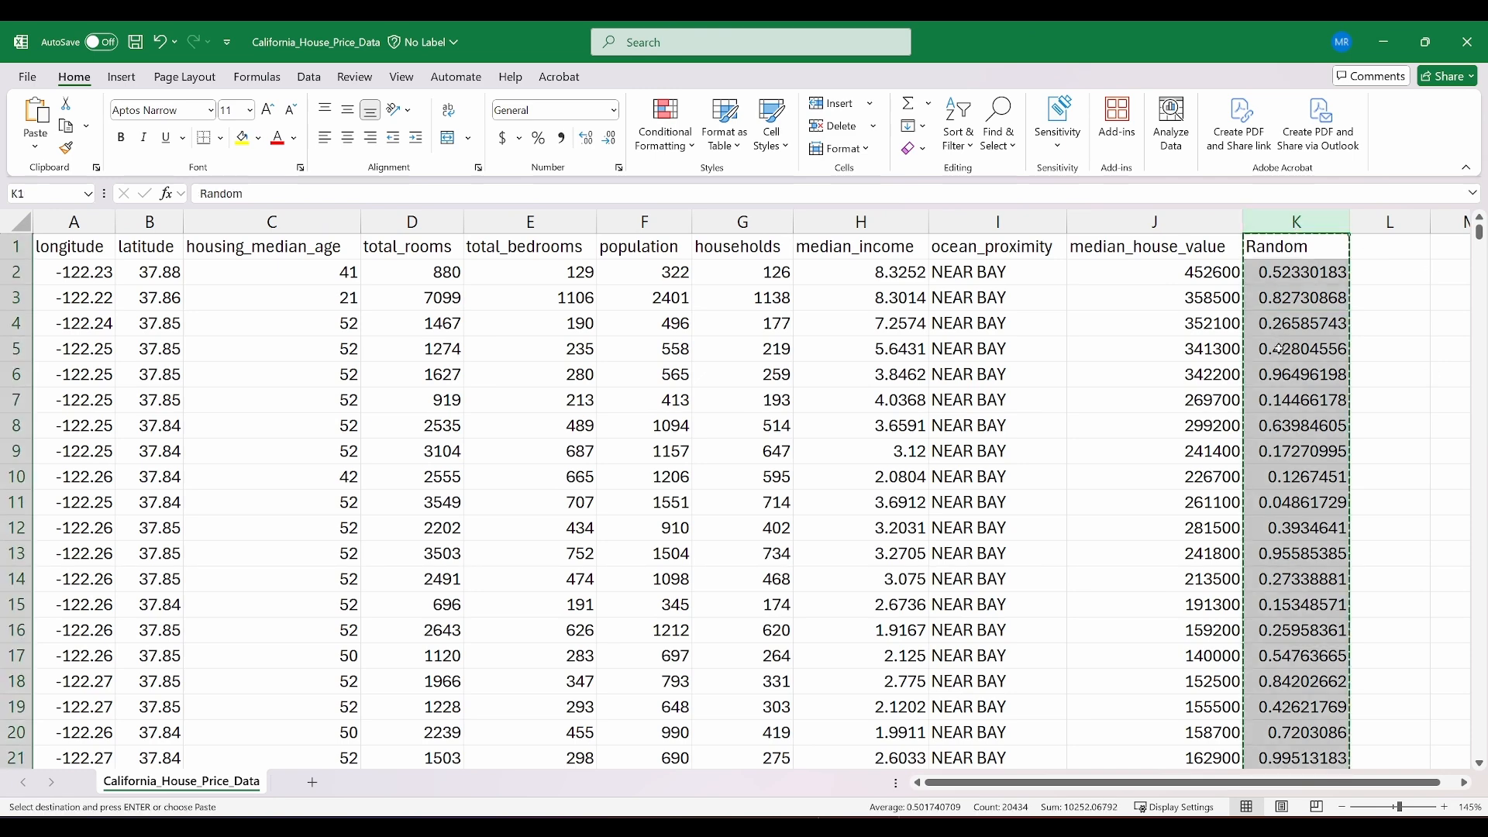
{"action": "right_click", "coordinate": [1280, 352]}
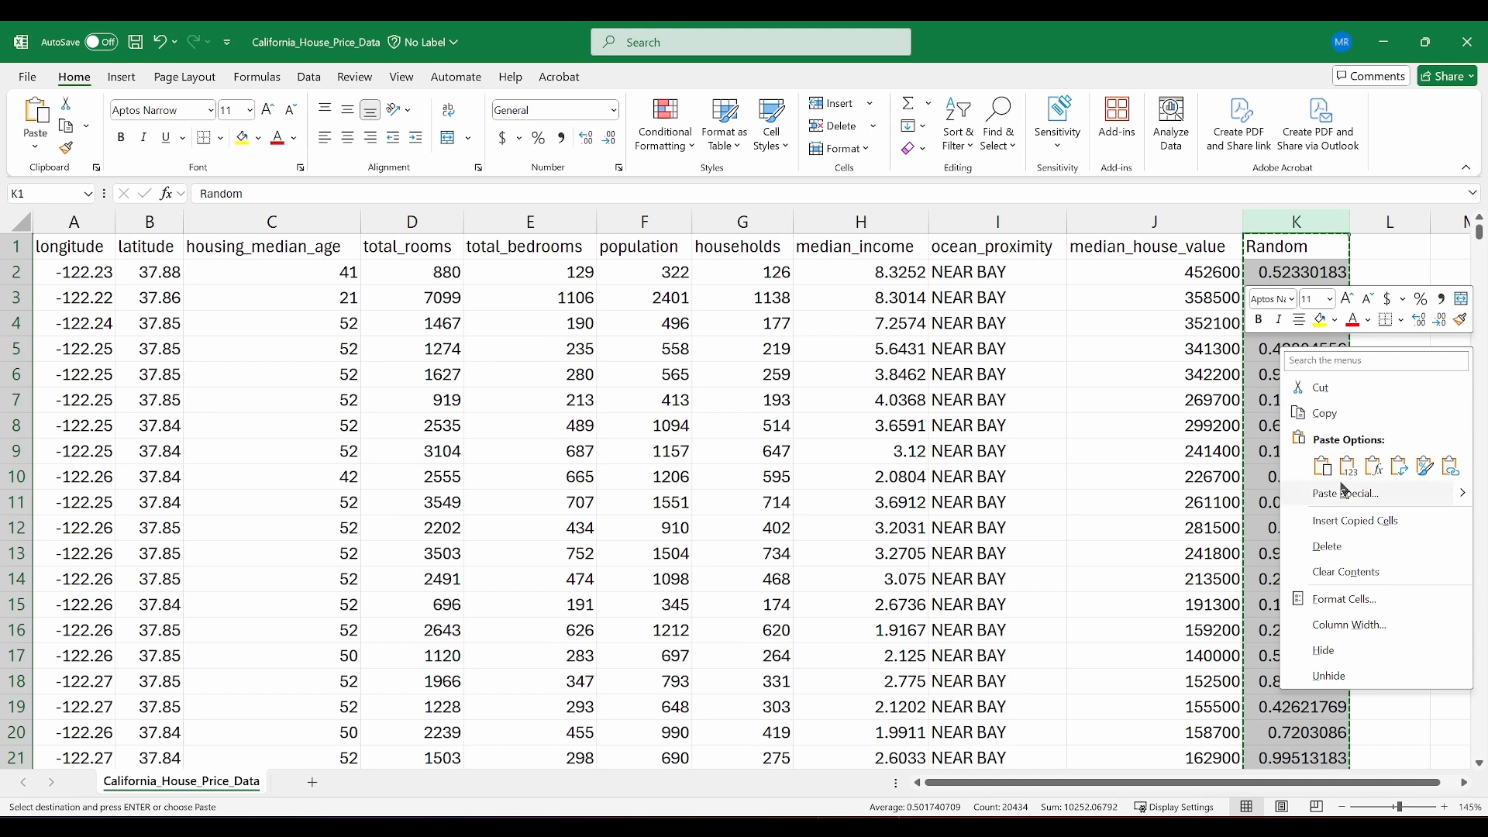
{"action": "mouse_move", "coordinate": [1463, 502]}
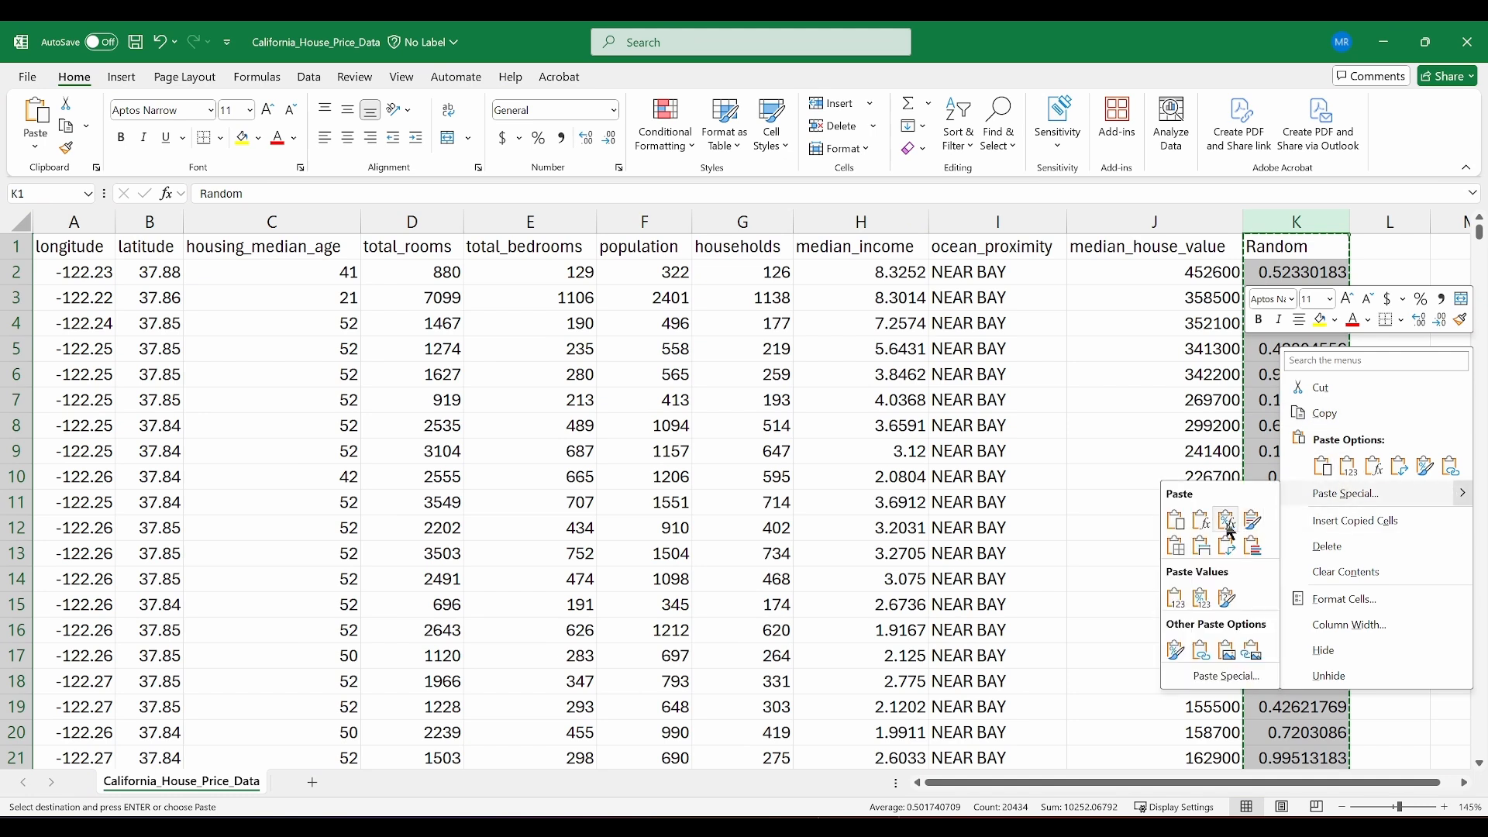
{"action": "left_click", "coordinate": [1186, 603]}
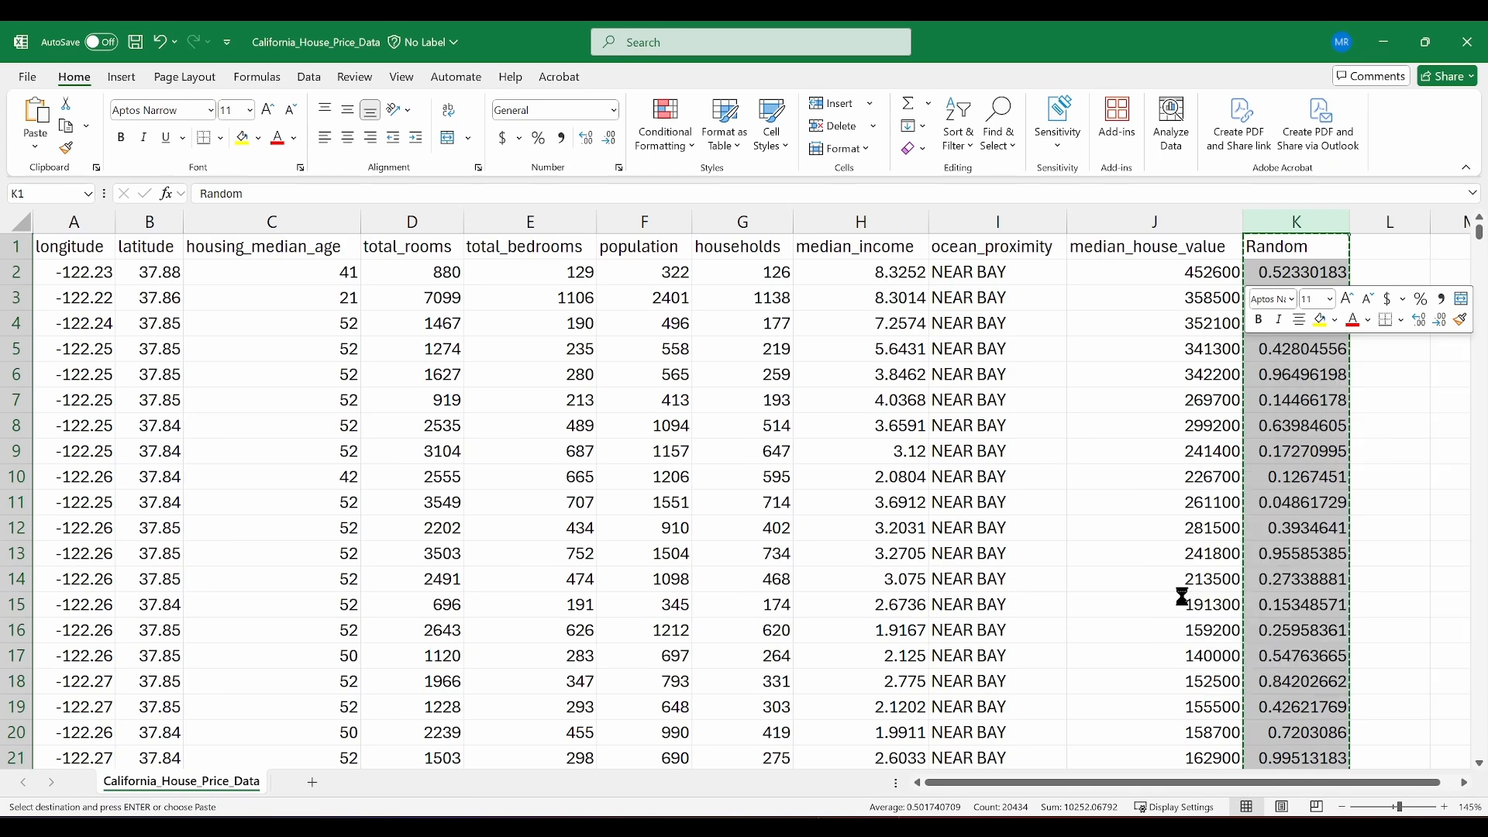
{"action": "left_click", "coordinate": [1320, 302]}
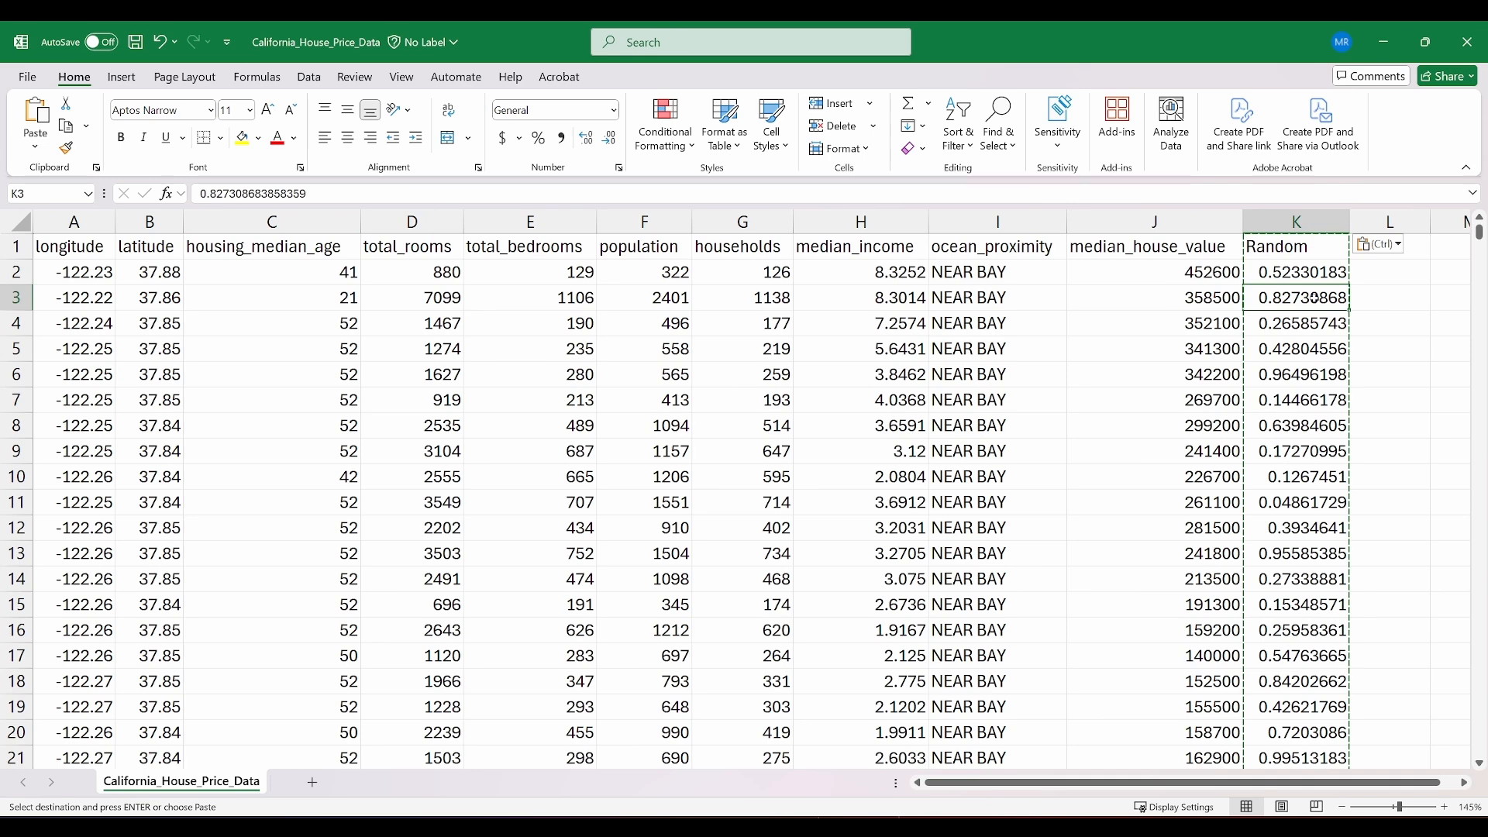
{"action": "key", "text": "Escape"}
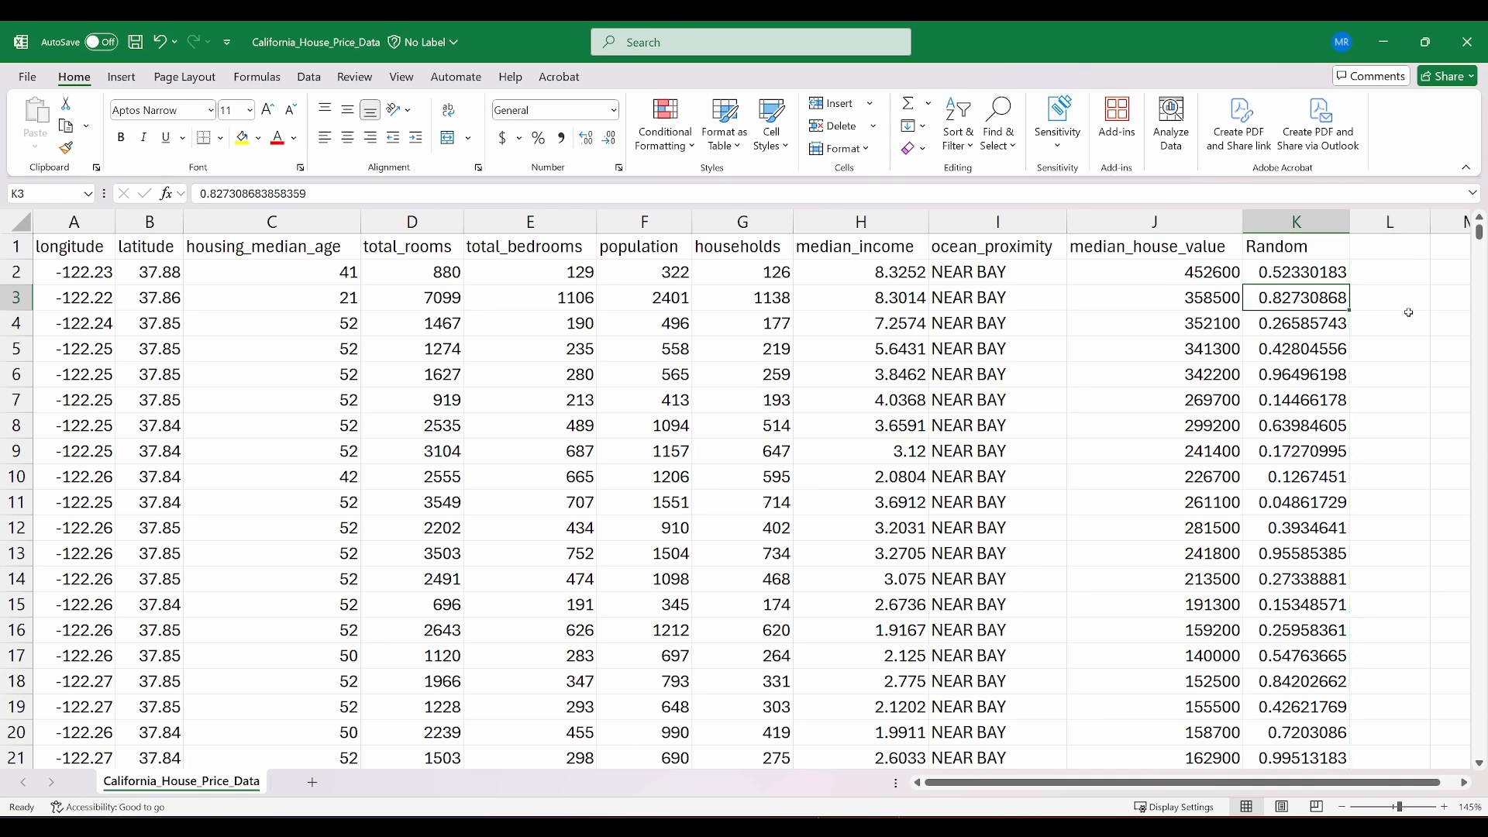
- Sort columns A through K by the Random column's cell values, ordered Smallest to Largest, keeping the header row
{"action": "left_click_drag", "start_coordinate": [1275, 222], "coordinate": [74, 222]}
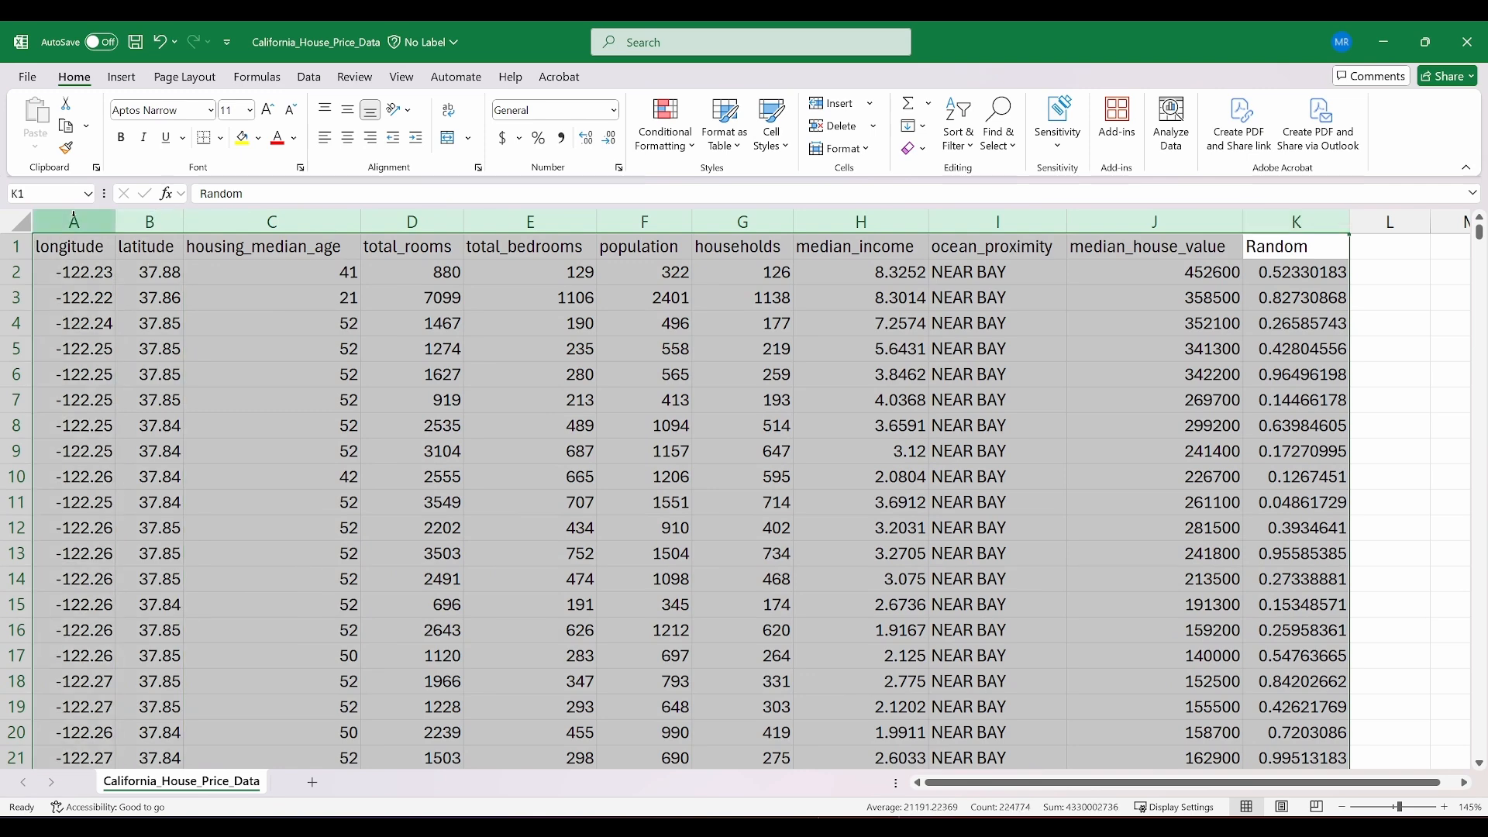
{"action": "left_click", "coordinate": [309, 78]}
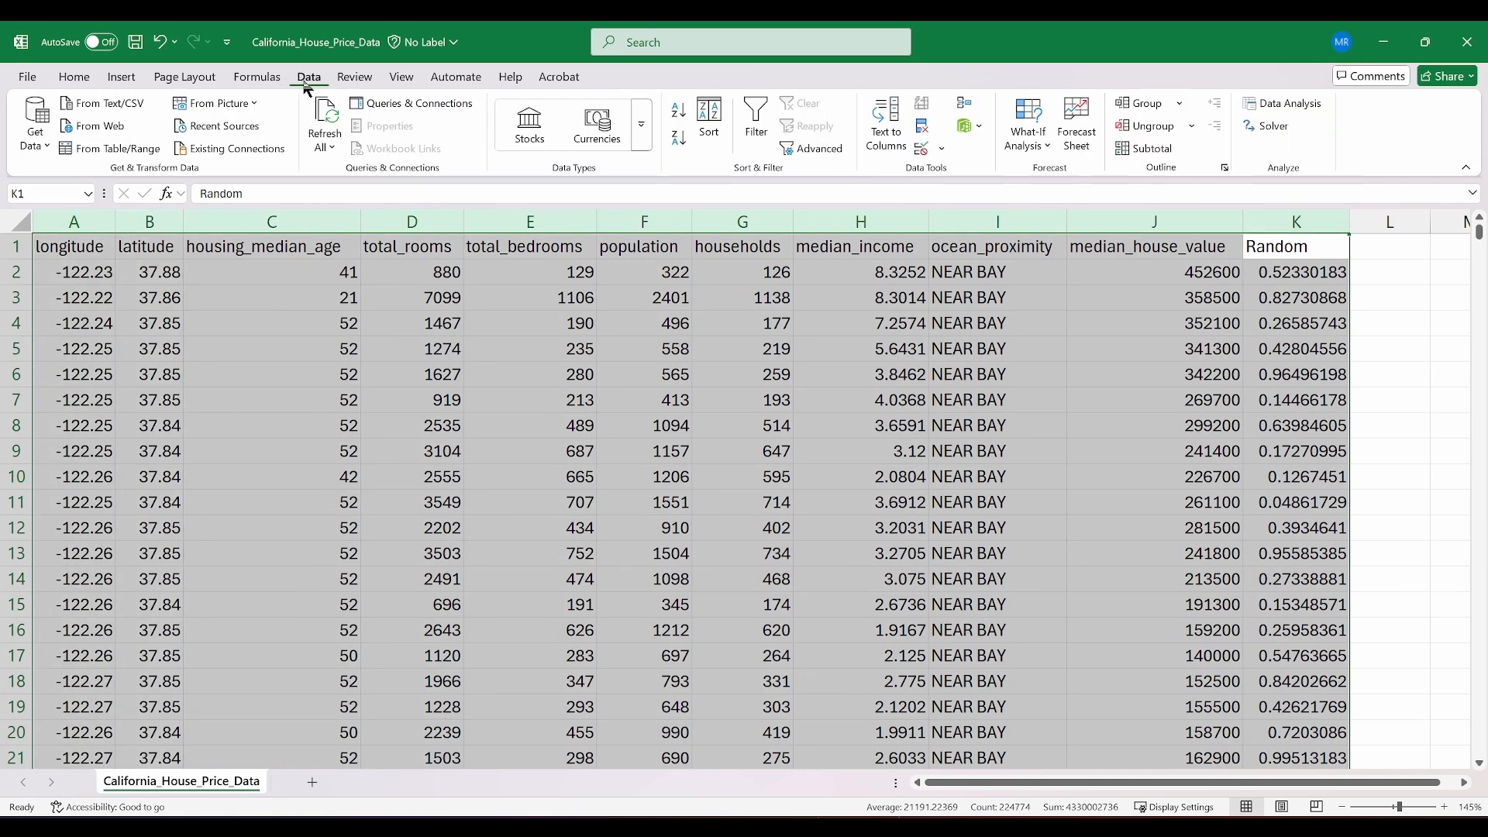
{"action": "left_click", "coordinate": [708, 127]}
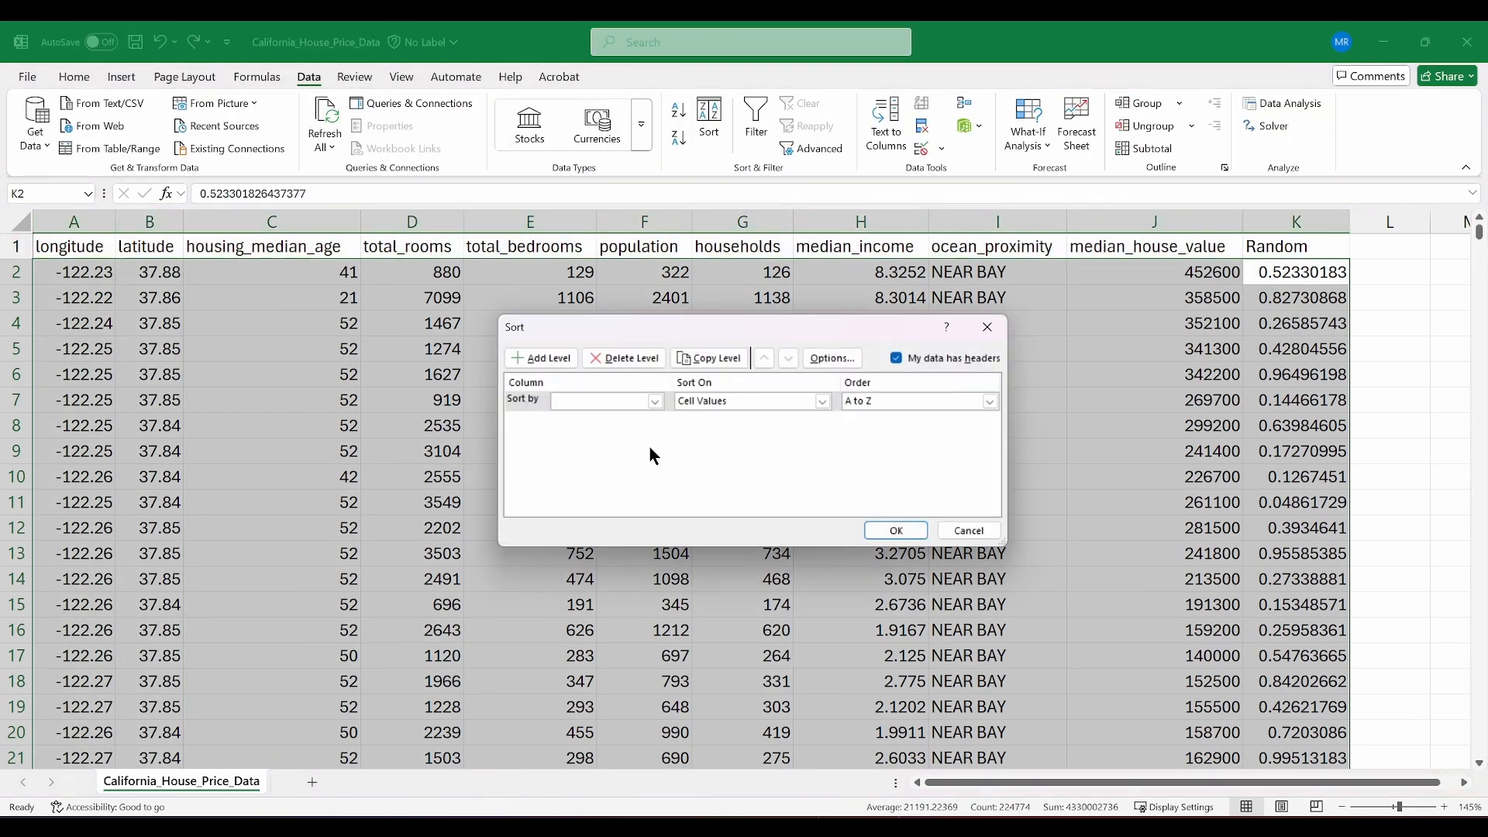
{"action": "left_click", "coordinate": [655, 401]}
{"action": "left_click", "coordinate": [592, 527]}
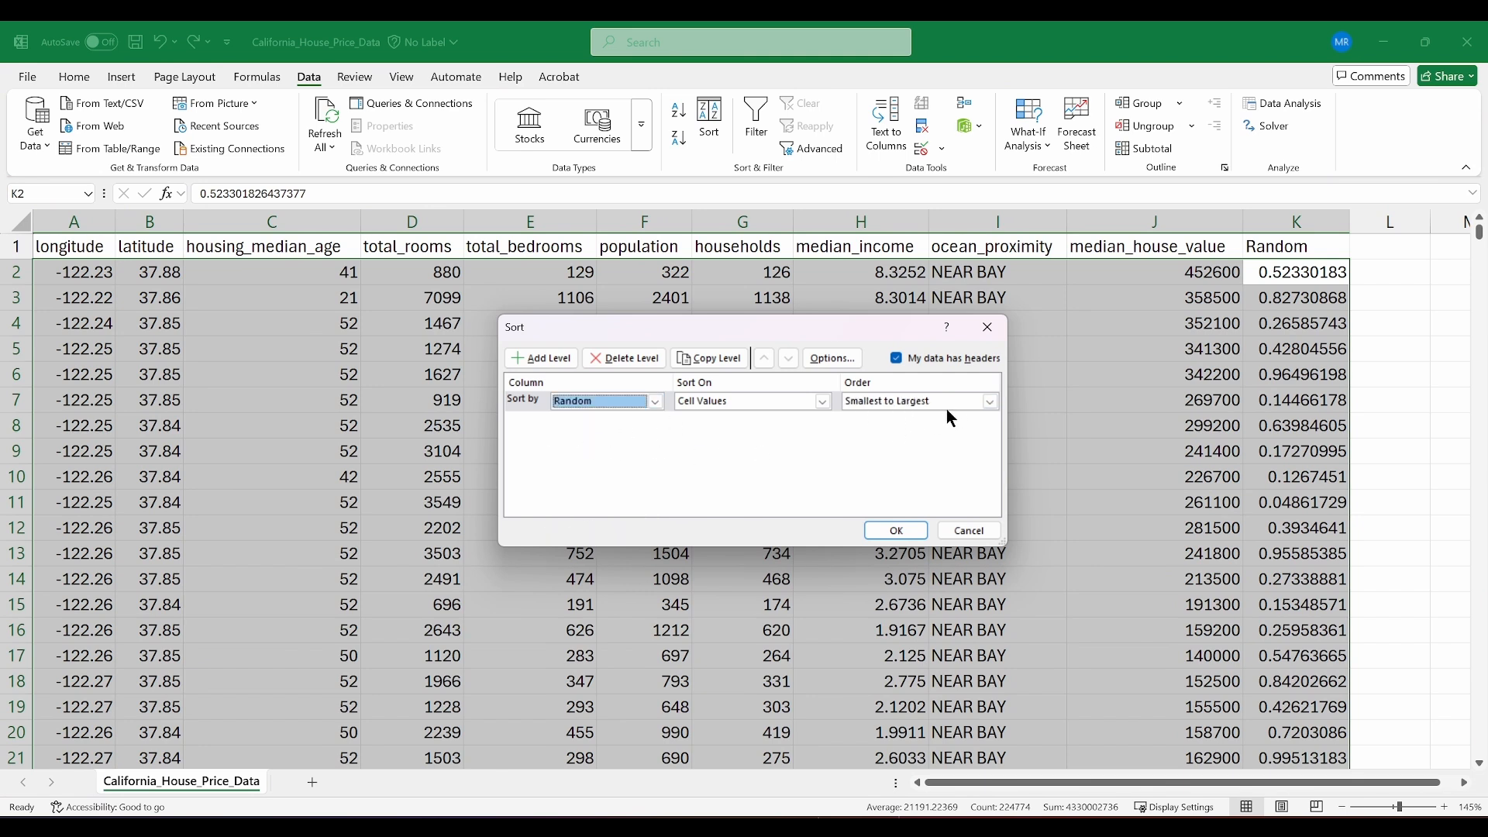
{"action": "left_click", "coordinate": [990, 401]}
{"action": "left_click", "coordinate": [944, 428]}
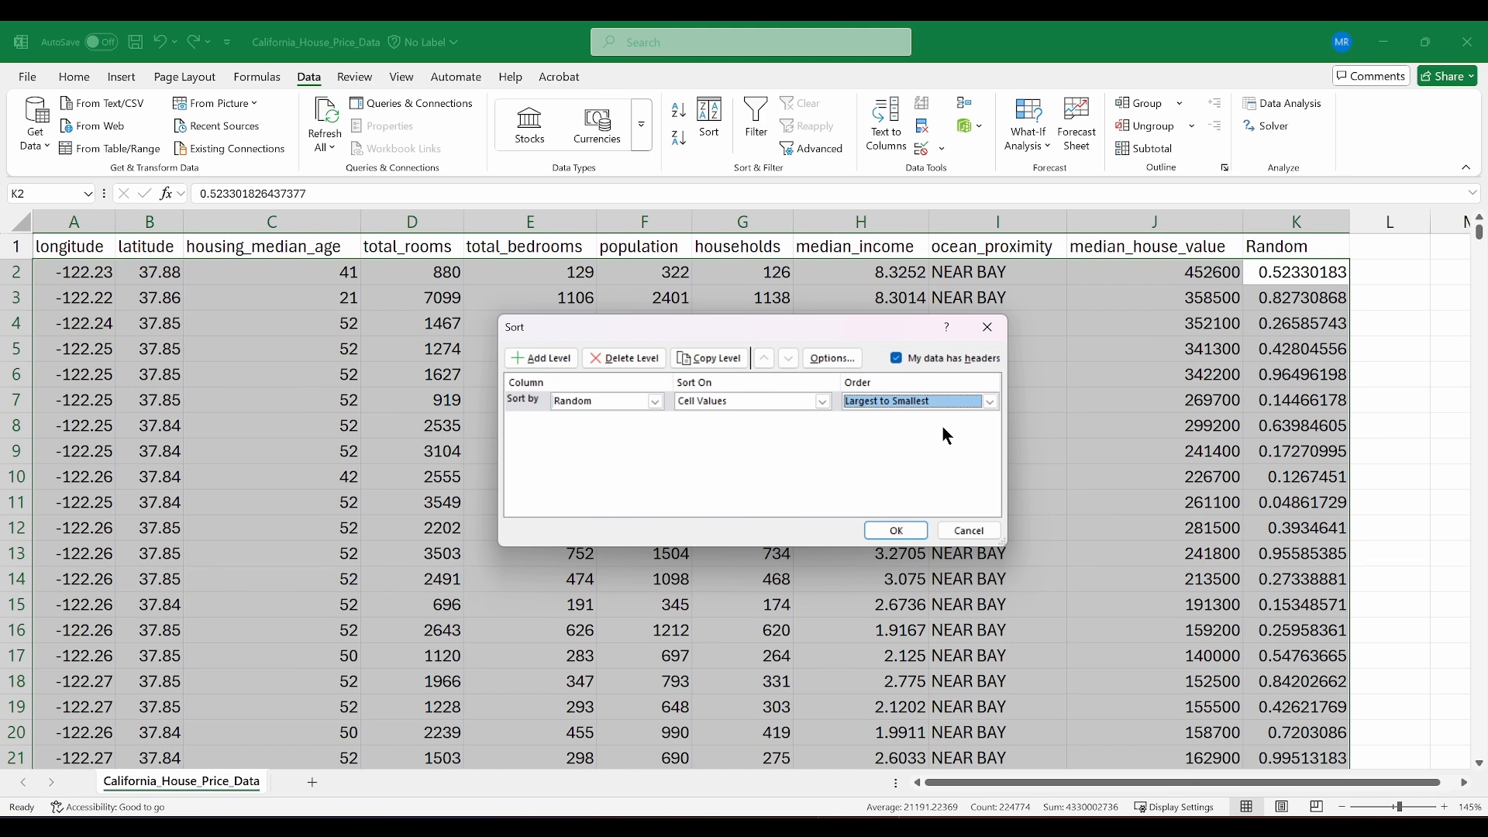
{"action": "left_click", "coordinate": [955, 403]}
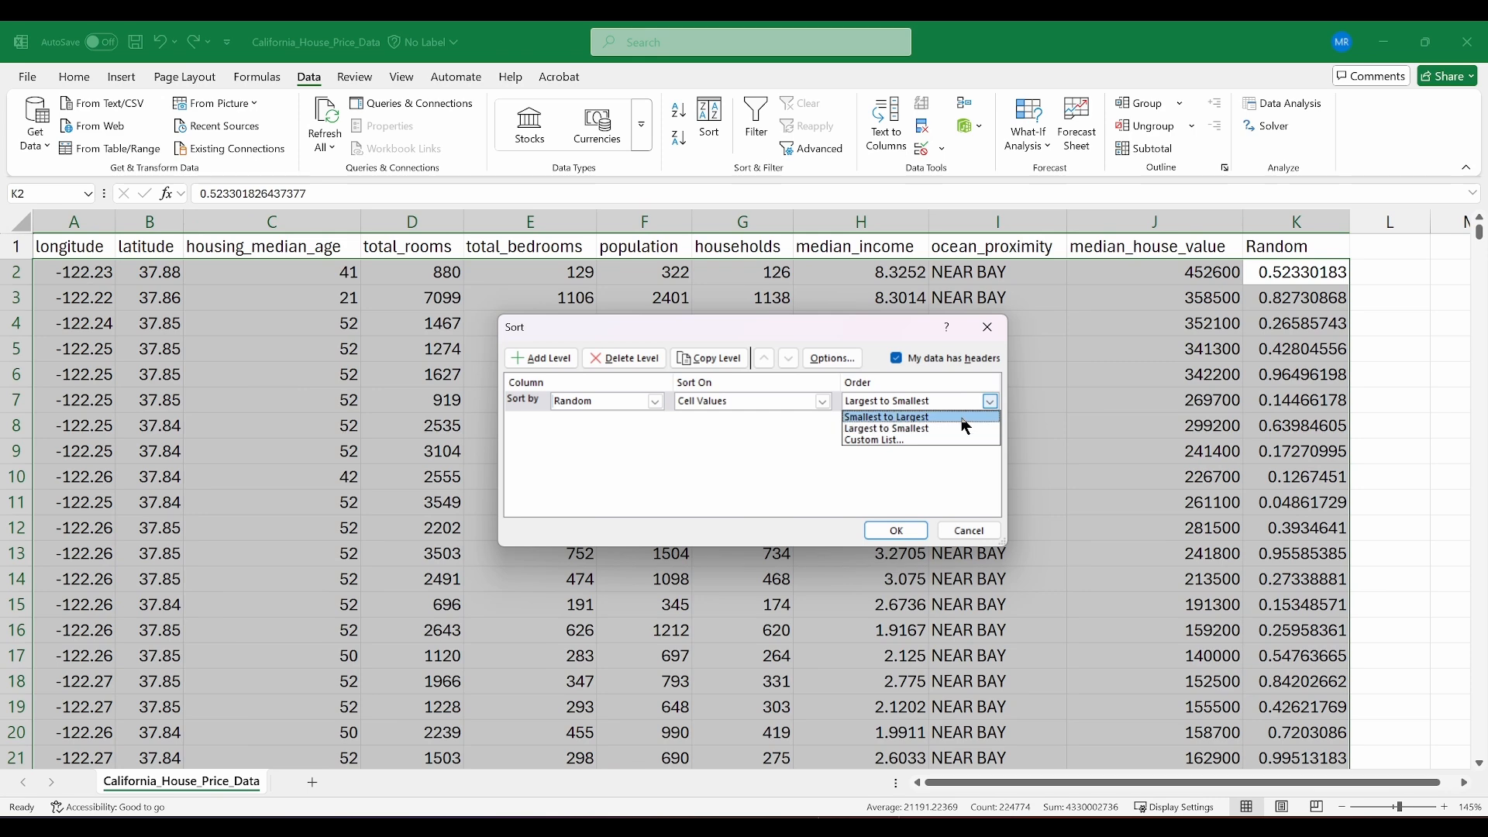
{"action": "left_click", "coordinate": [963, 418]}
{"action": "left_click", "coordinate": [896, 530]}
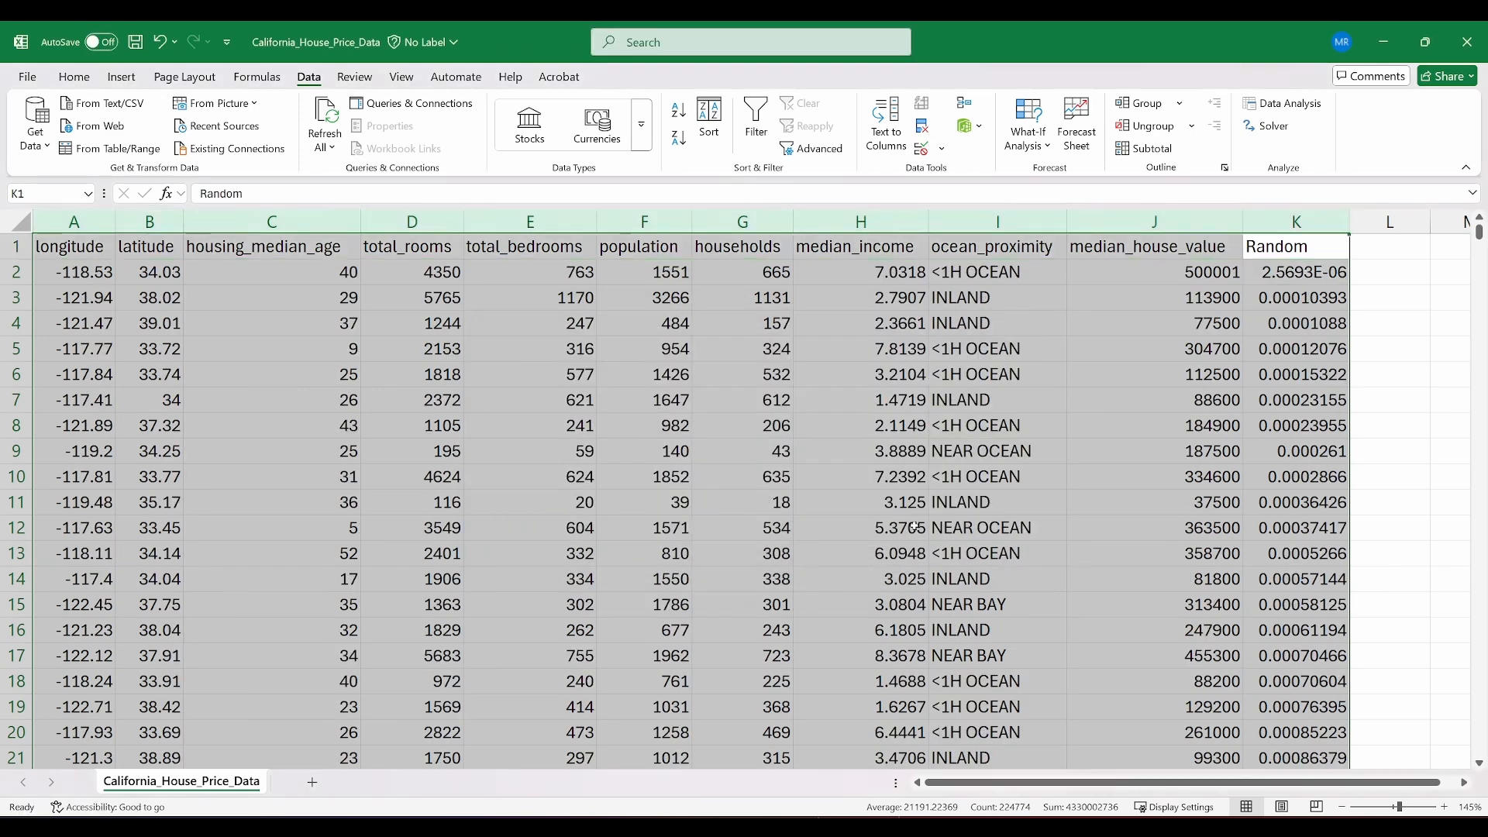
- Check the sorted random numbers in column K from the first data row to the end of the dataset
{"action": "left_click", "coordinate": [1294, 496]}
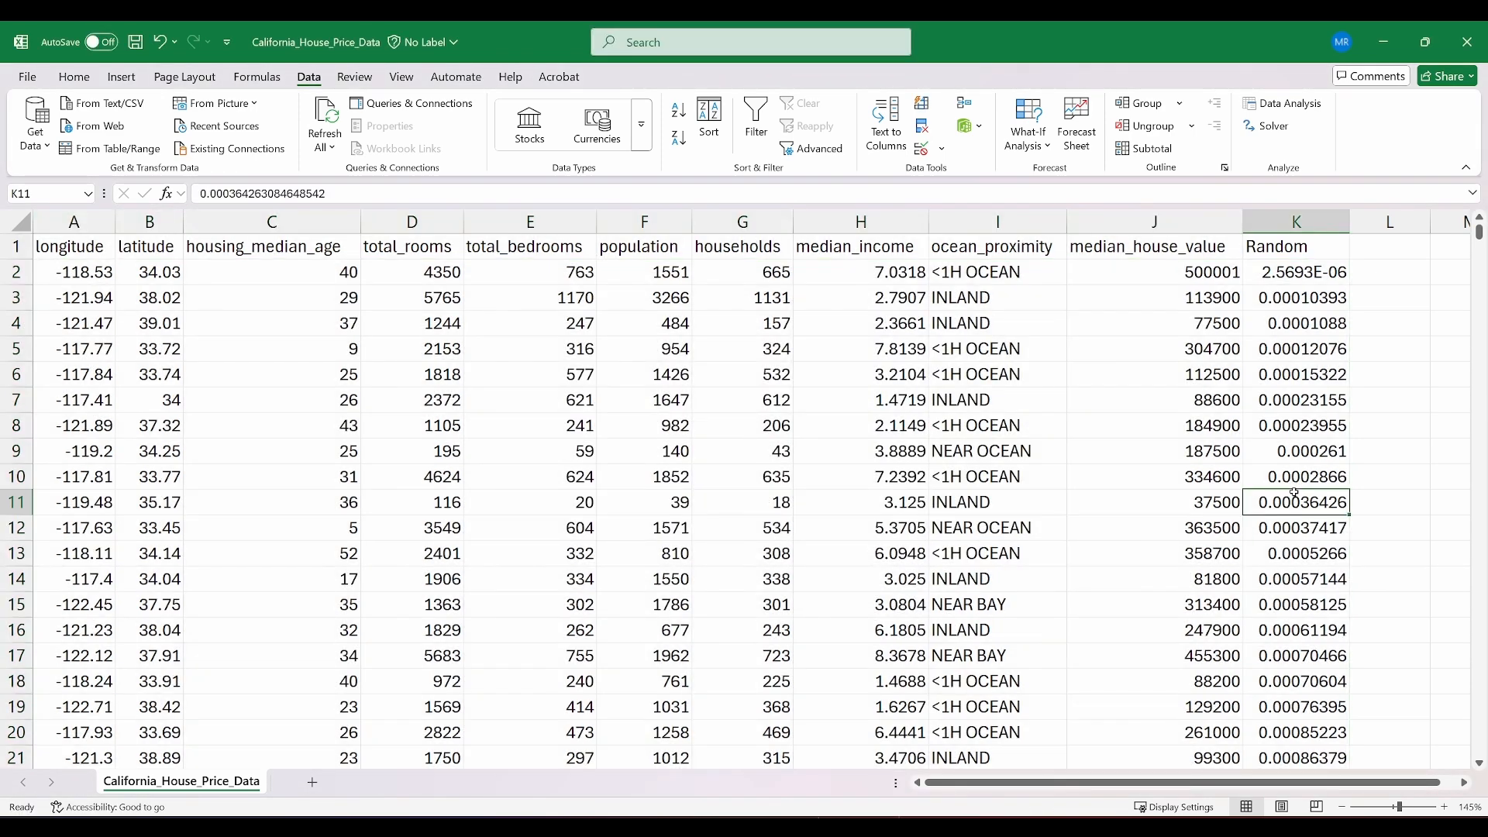
{"action": "left_click", "coordinate": [1309, 271]}
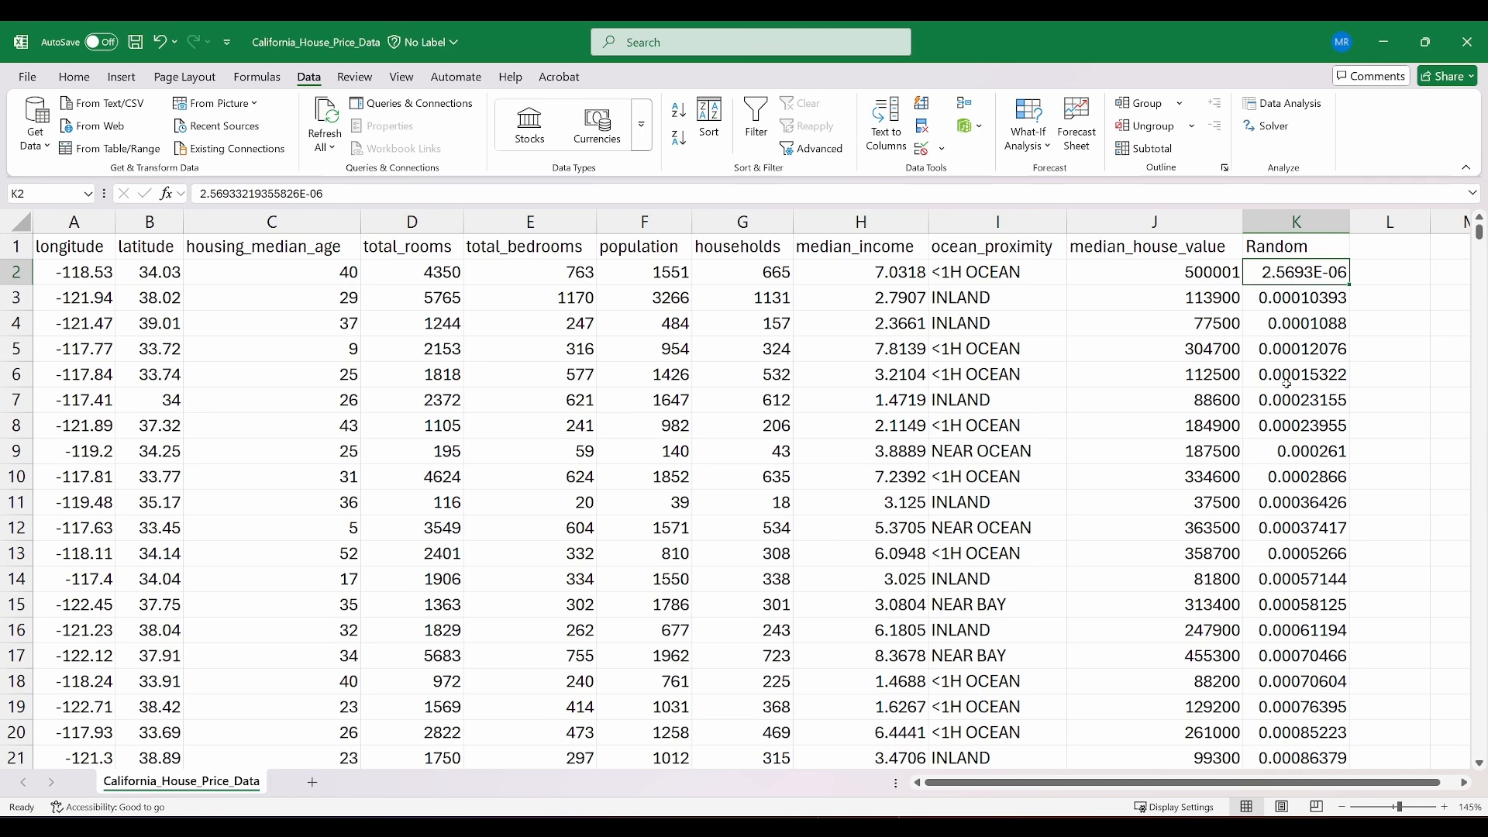
{"action": "key", "text": "ctrl+Down"}
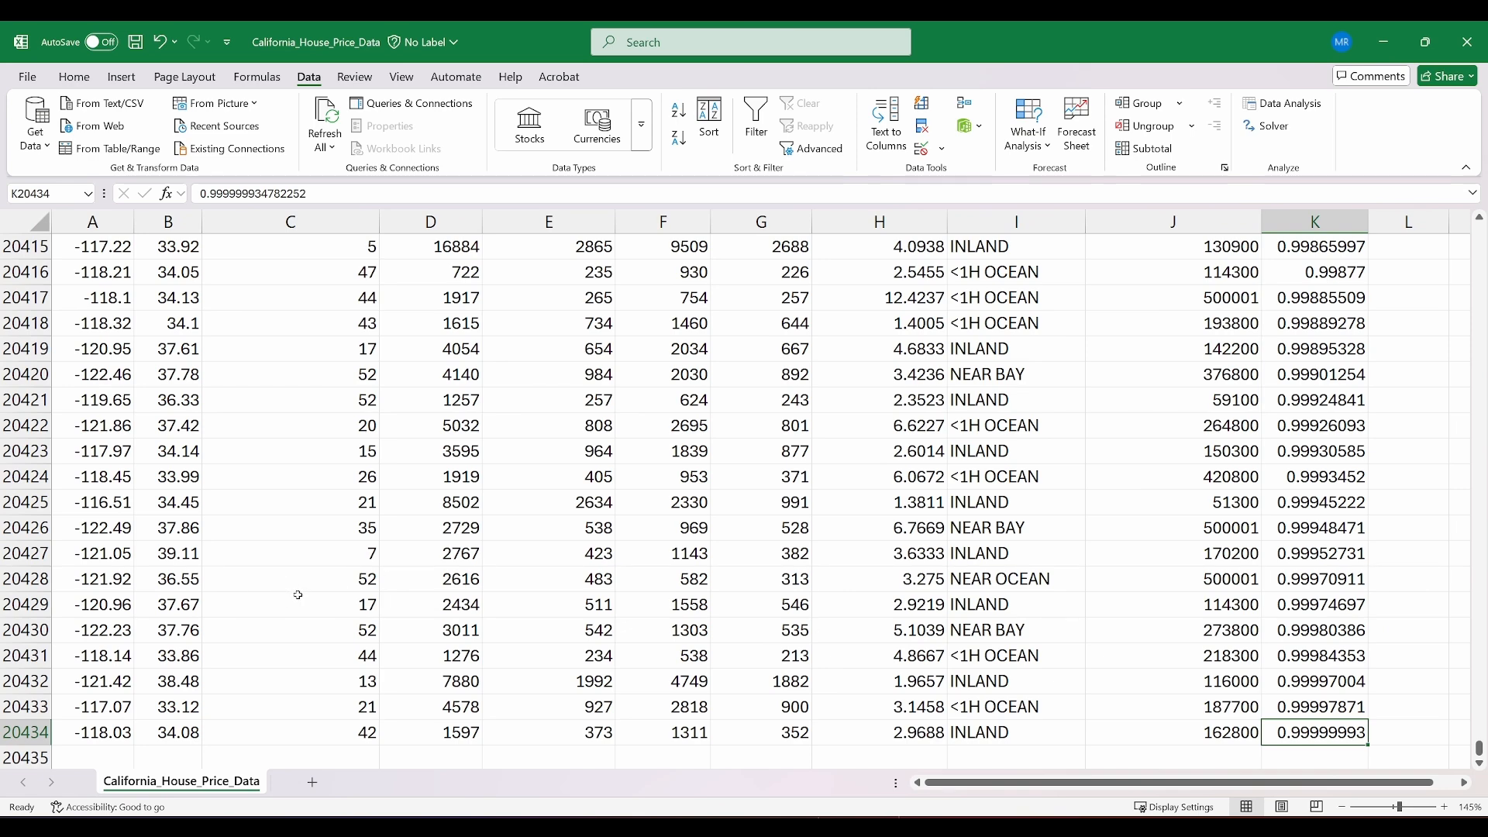
{"action": "key", "text": "ctrl+Up"}
{"action": "key", "text": "ctrl+Down"}
{"action": "scroll", "coordinate": [297, 594], "scroll_direction": "down", "scroll_amount": 2}
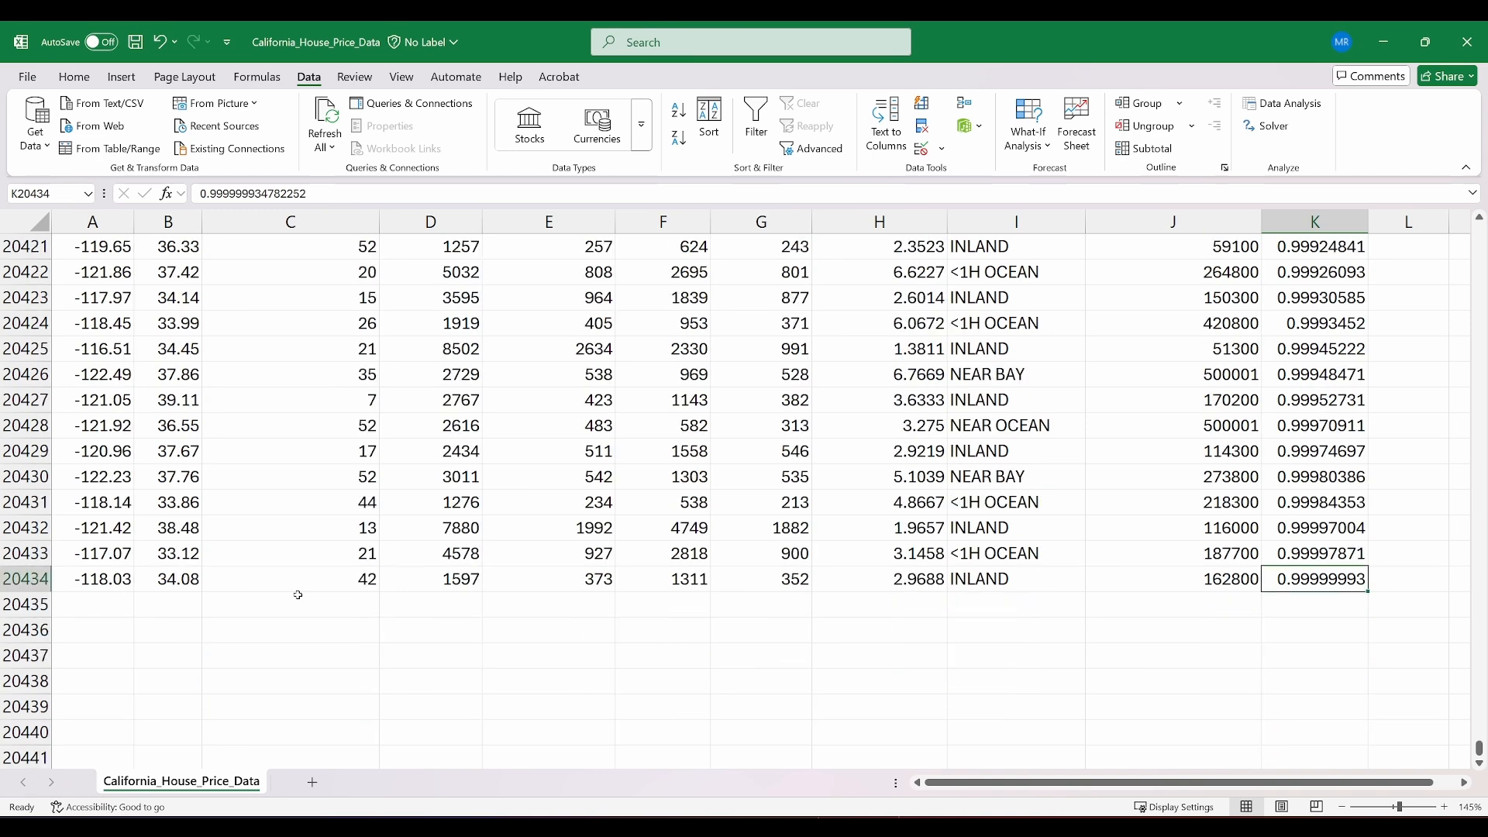
{"action": "left_click", "coordinate": [354, 672]}
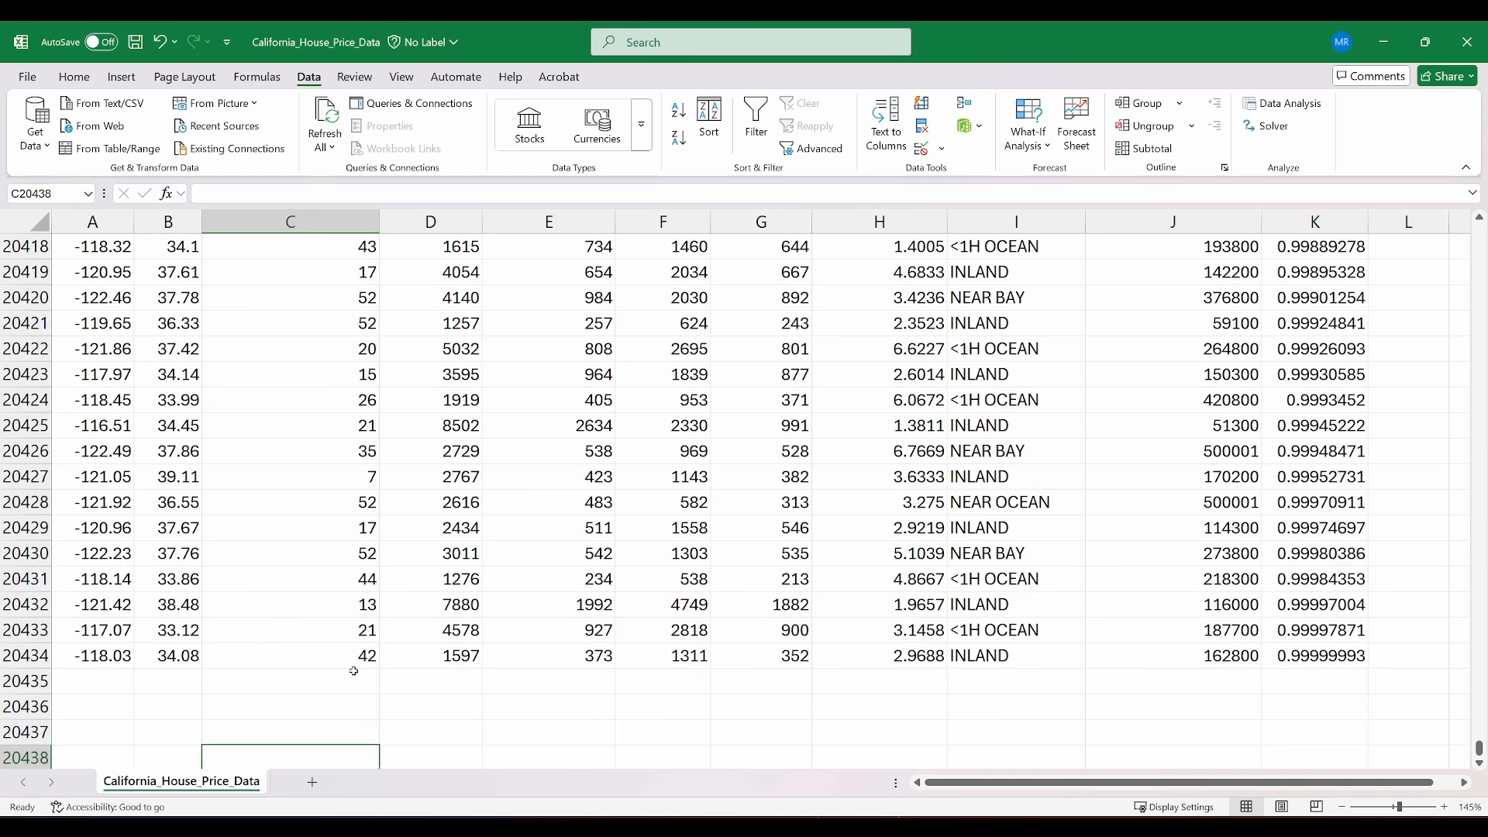
{"action": "scroll", "coordinate": [354, 672], "scroll_direction": "down", "scroll_amount": 2}
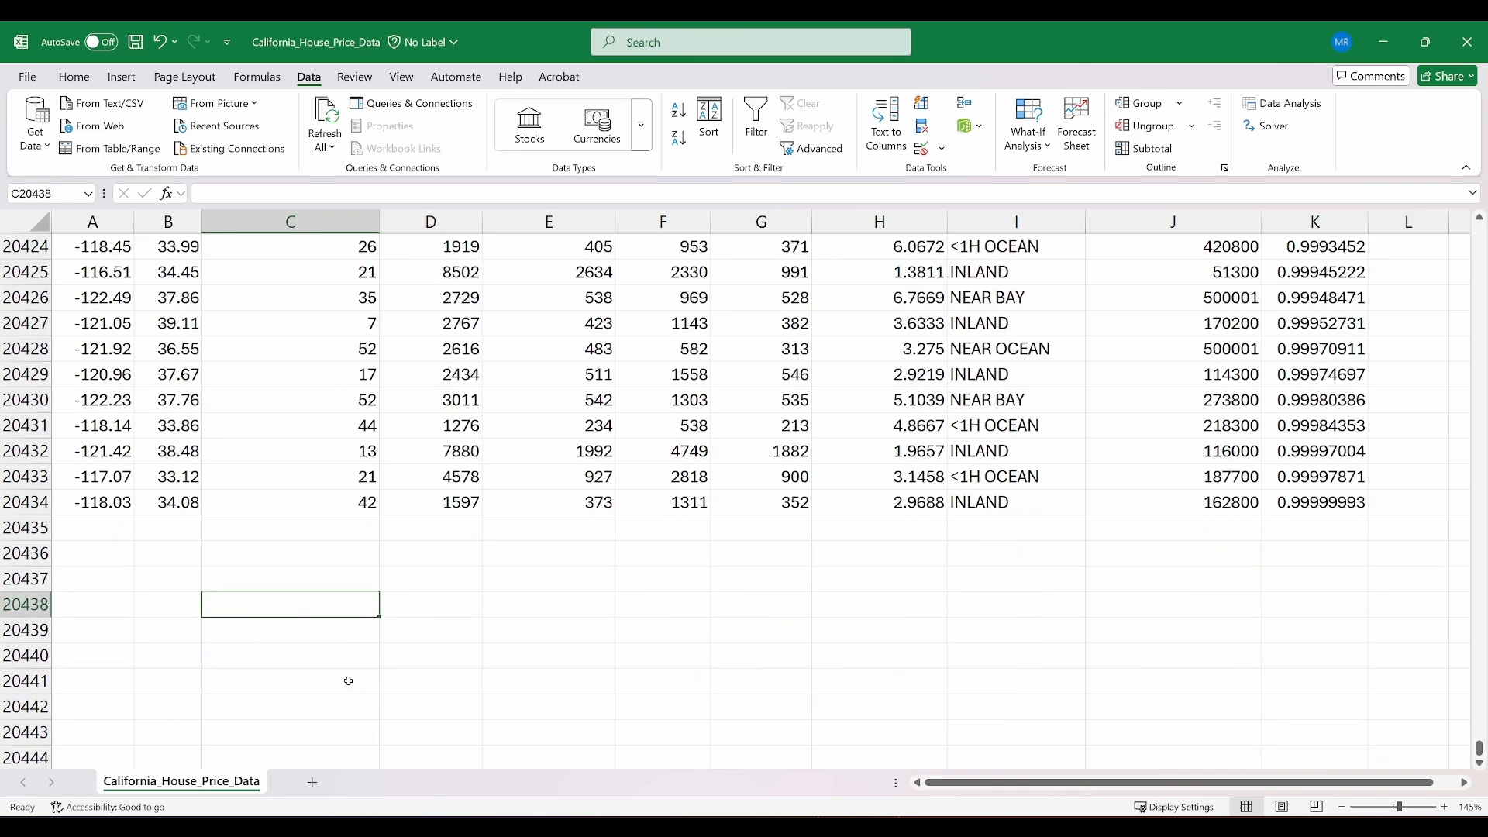
- Enter the formula =20434-4000 in cell C20436 to find the starting row of a 4000-row test set
{"action": "left_click", "coordinate": [309, 559]}
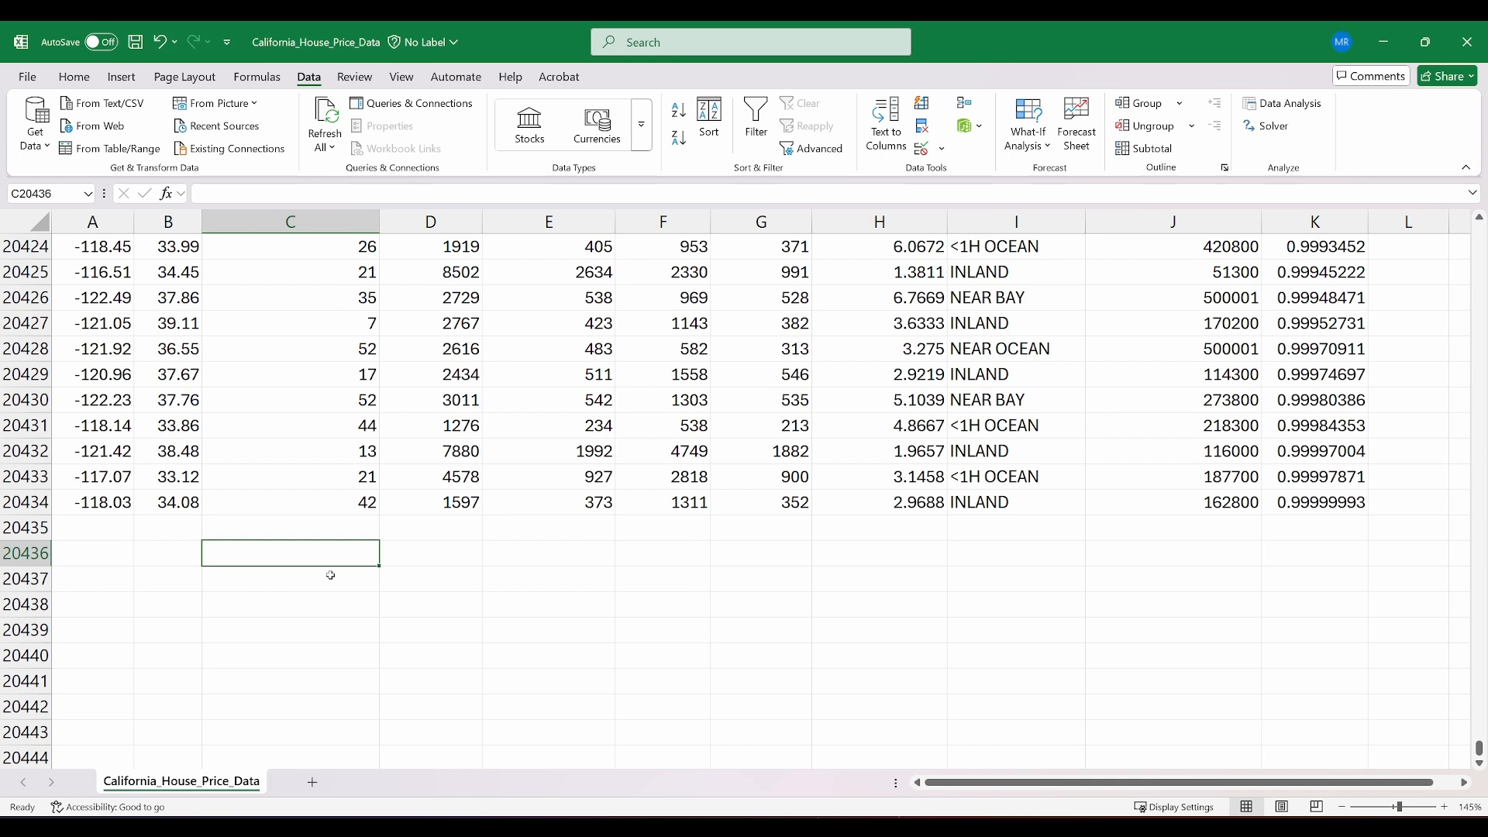
{"action": "type", "text": "=20"}
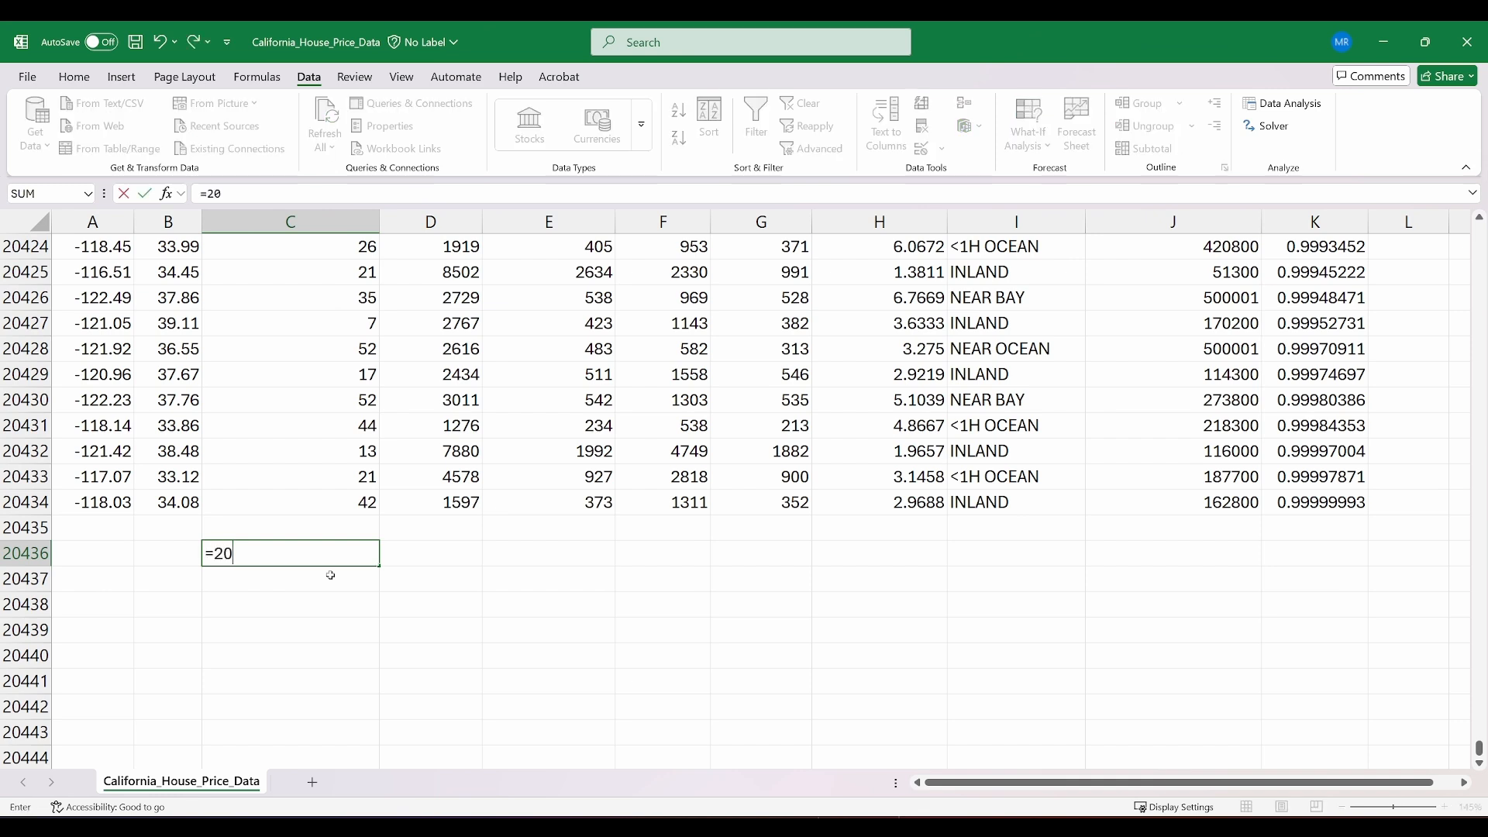
{"action": "type", "text": "434-4000"}
{"action": "key", "text": "Return"}
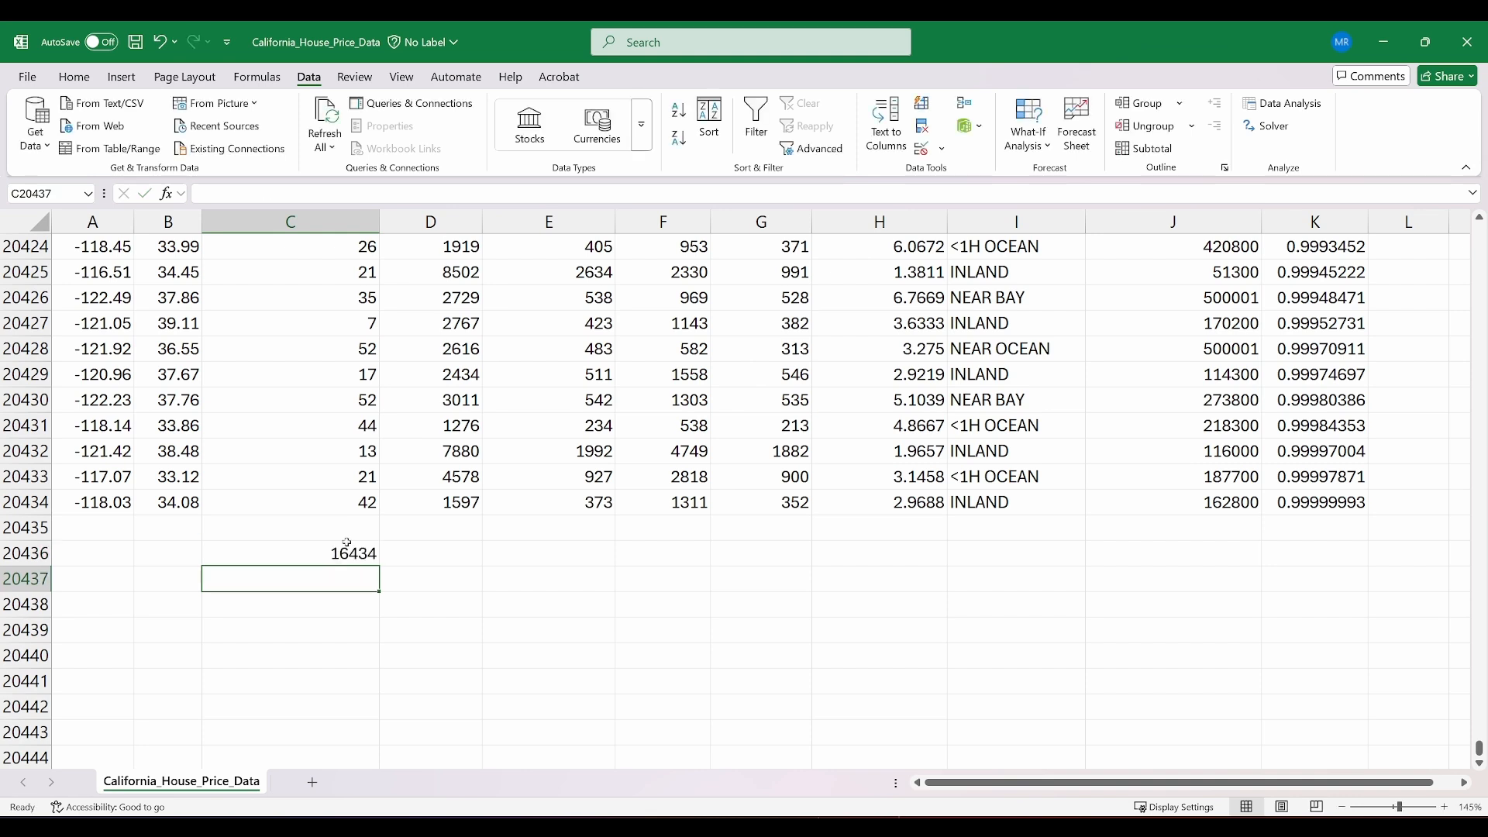
{"action": "key", "text": "Up"}
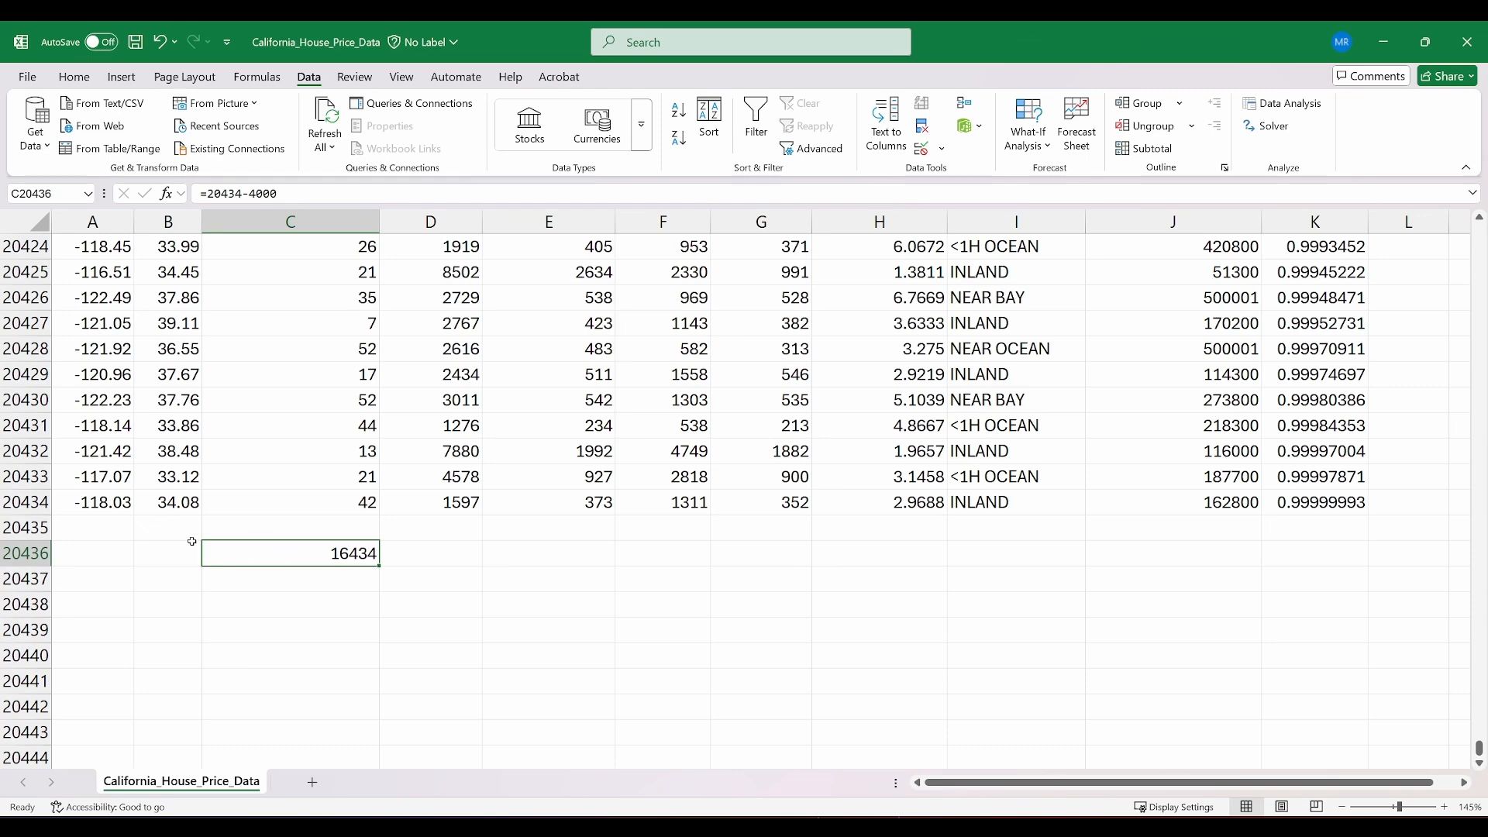
- Cut the data in columns A through K from row 16401 down to the last row, 20434
{"action": "left_click", "coordinate": [110, 510]}
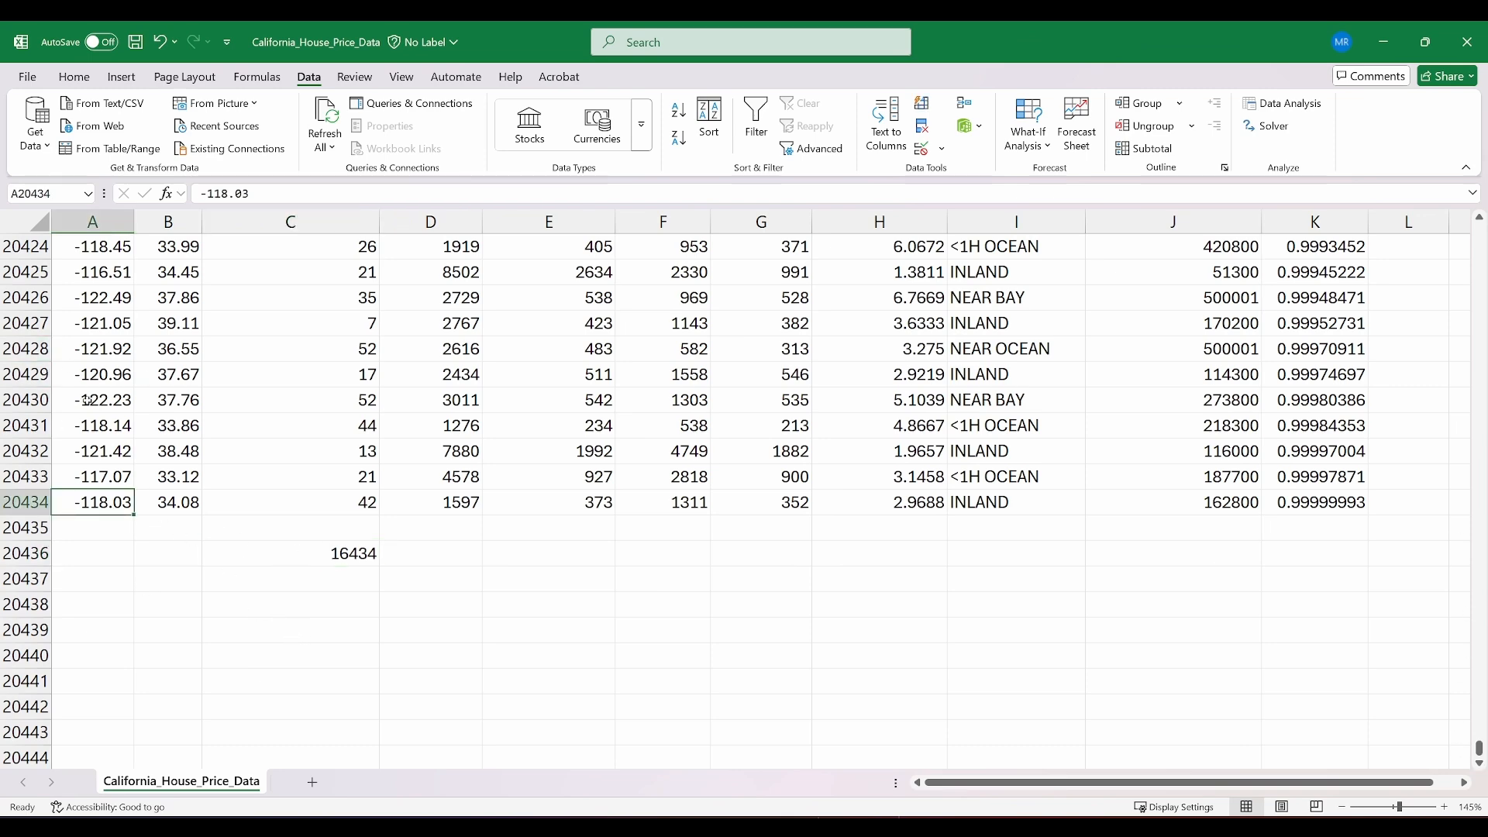
{"action": "left_click_drag", "start_coordinate": [1479, 750], "coordinate": [1470, 647]}
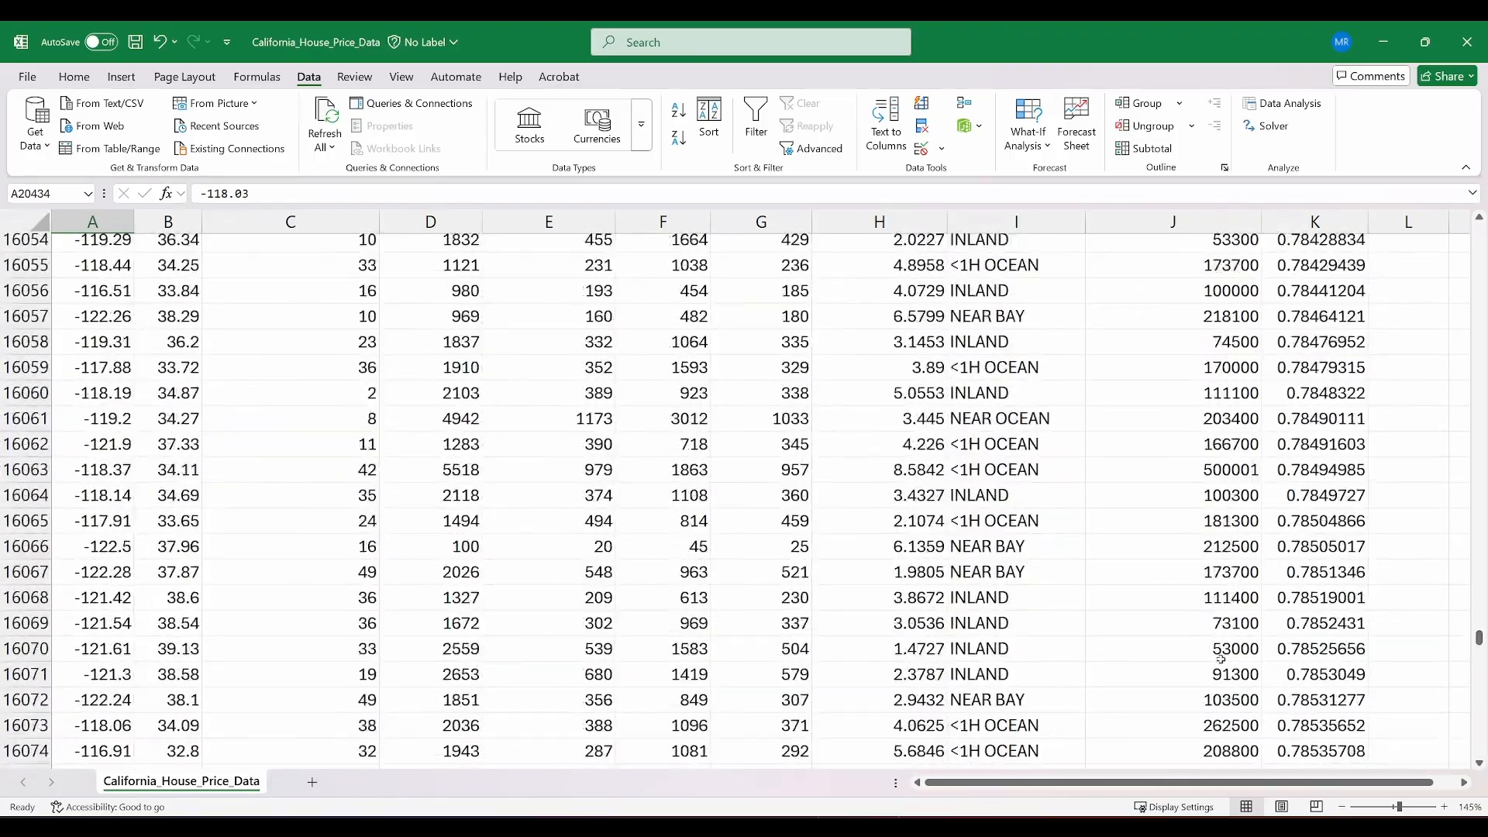
{"action": "scroll", "coordinate": [92, 575], "scroll_direction": "down", "scroll_amount": 20}
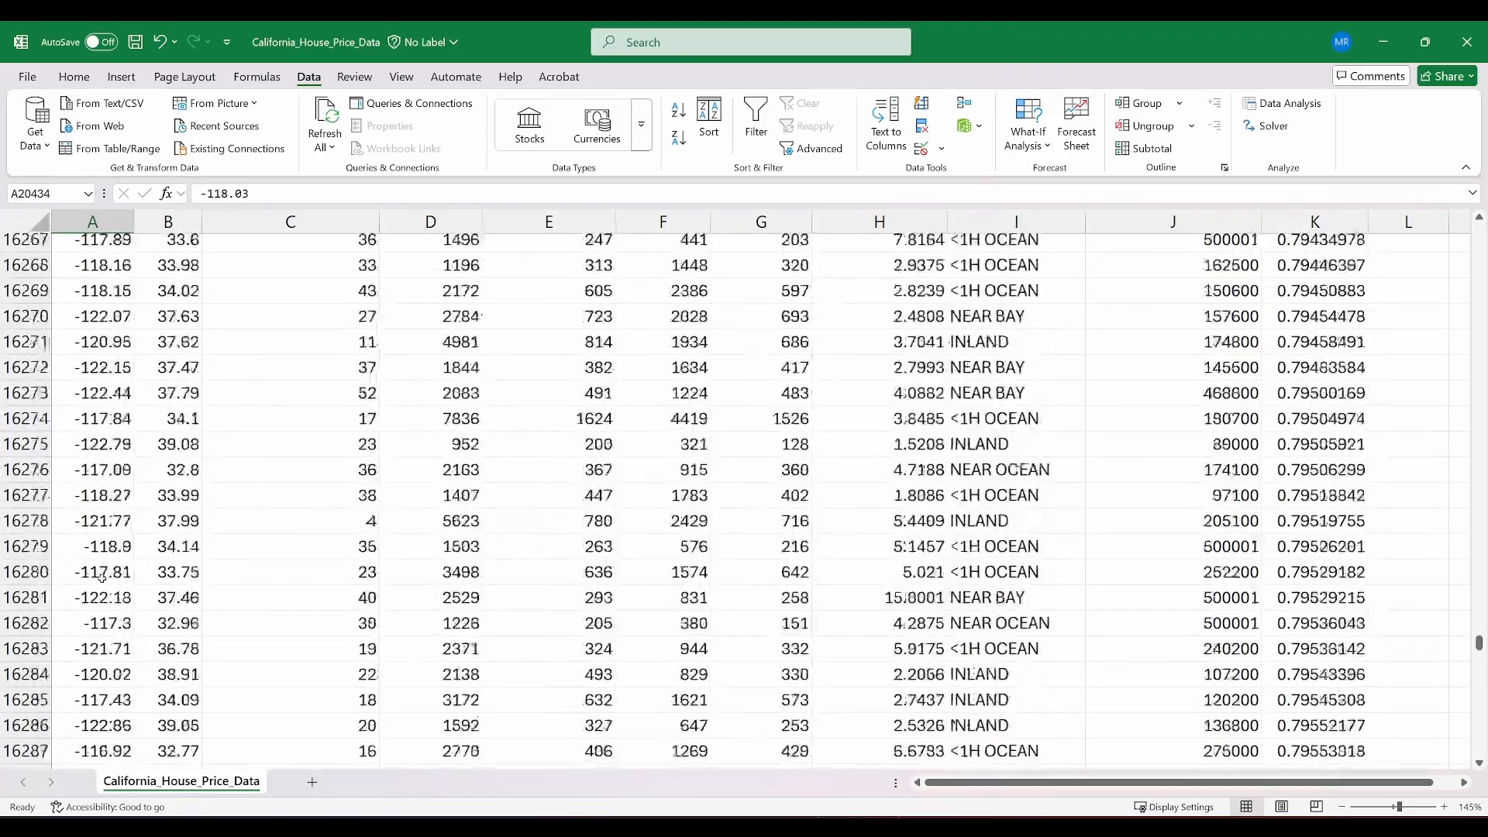
{"action": "scroll", "coordinate": [92, 528], "scroll_direction": "up", "scroll_amount": 3}
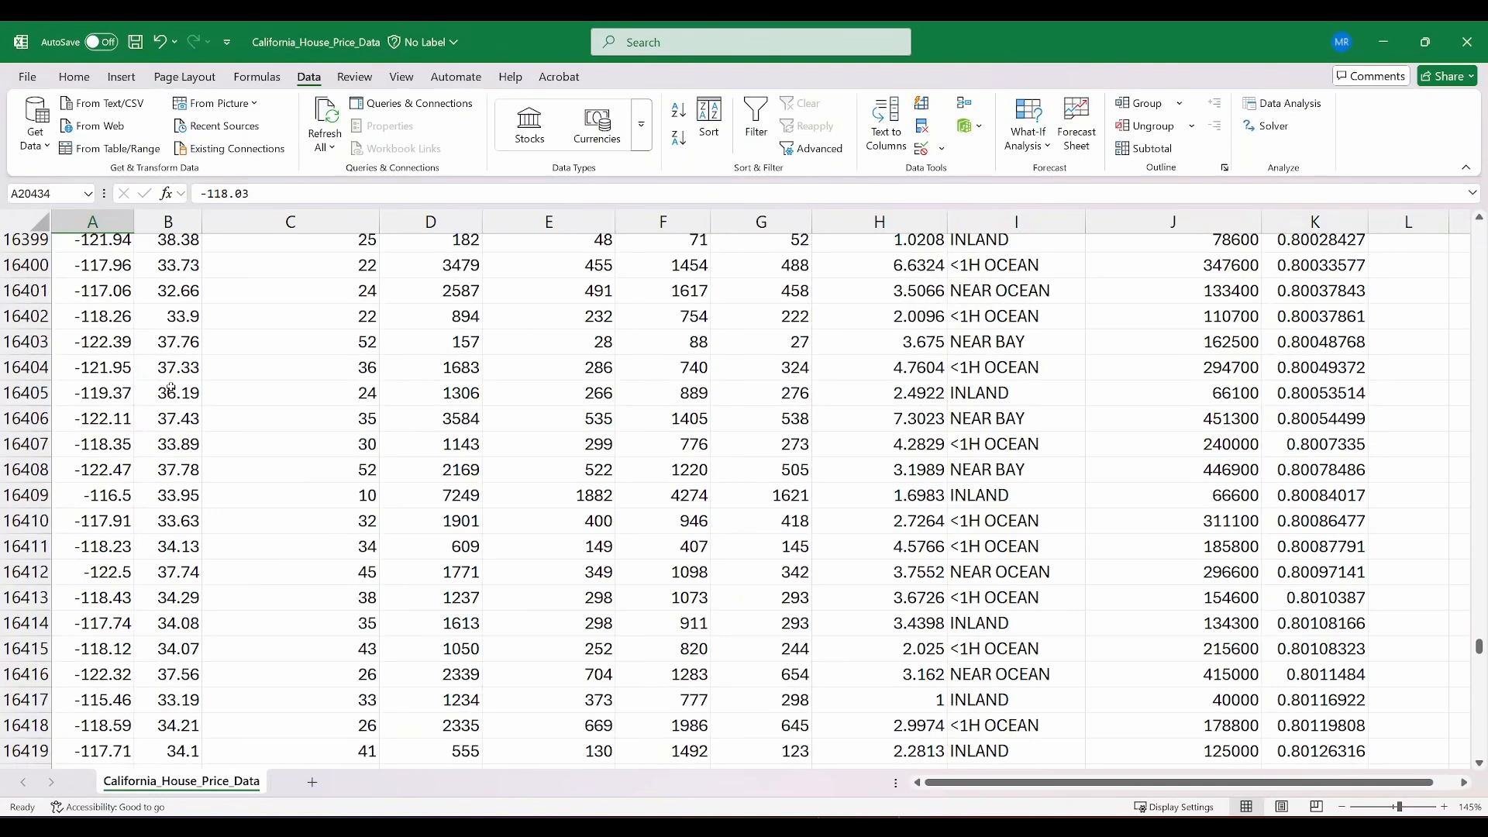
{"action": "left_click", "coordinate": [80, 293]}
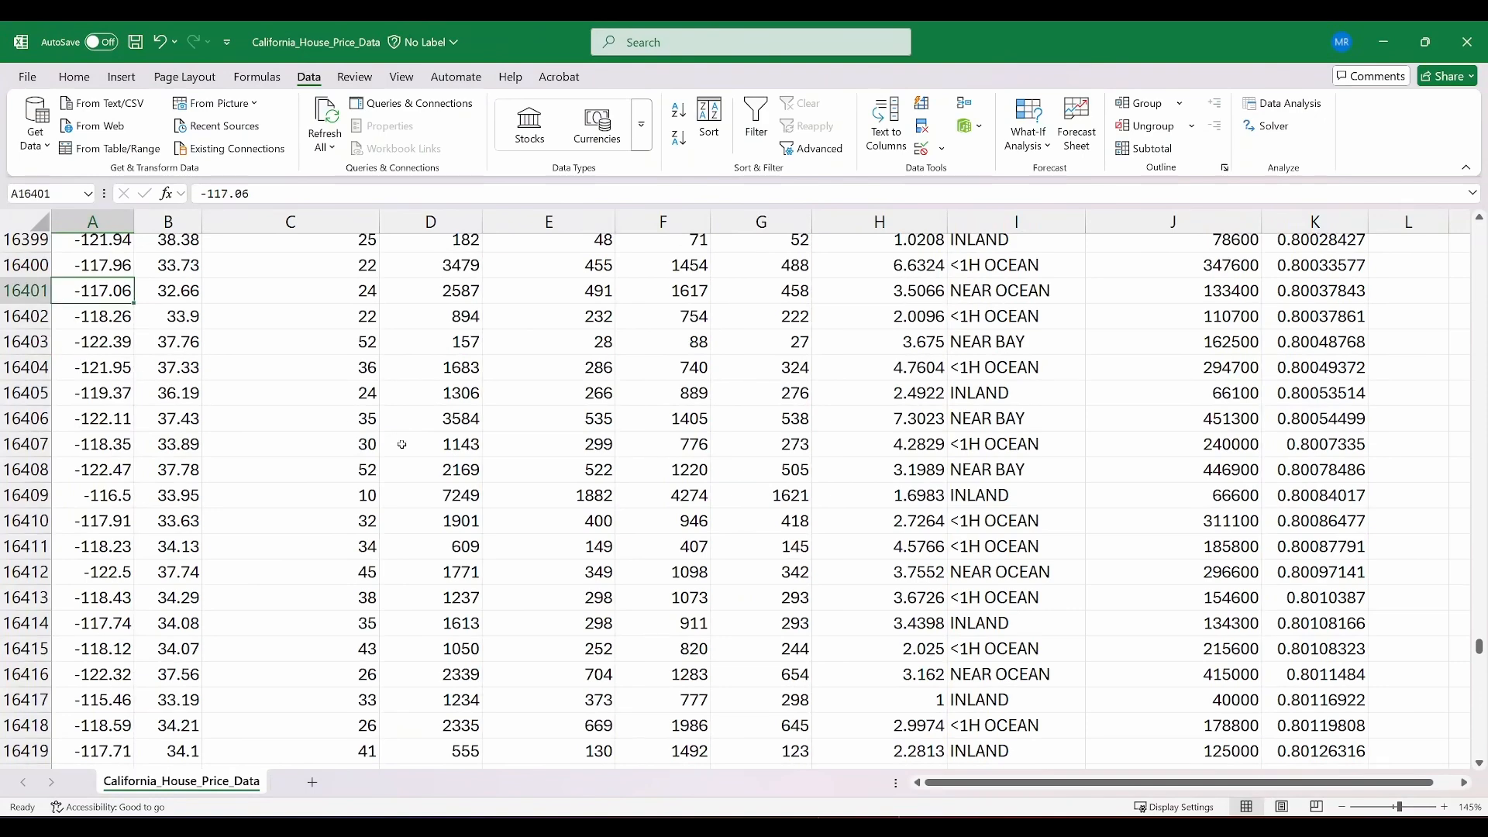
{"action": "key", "text": "ctrl+shift+Down"}
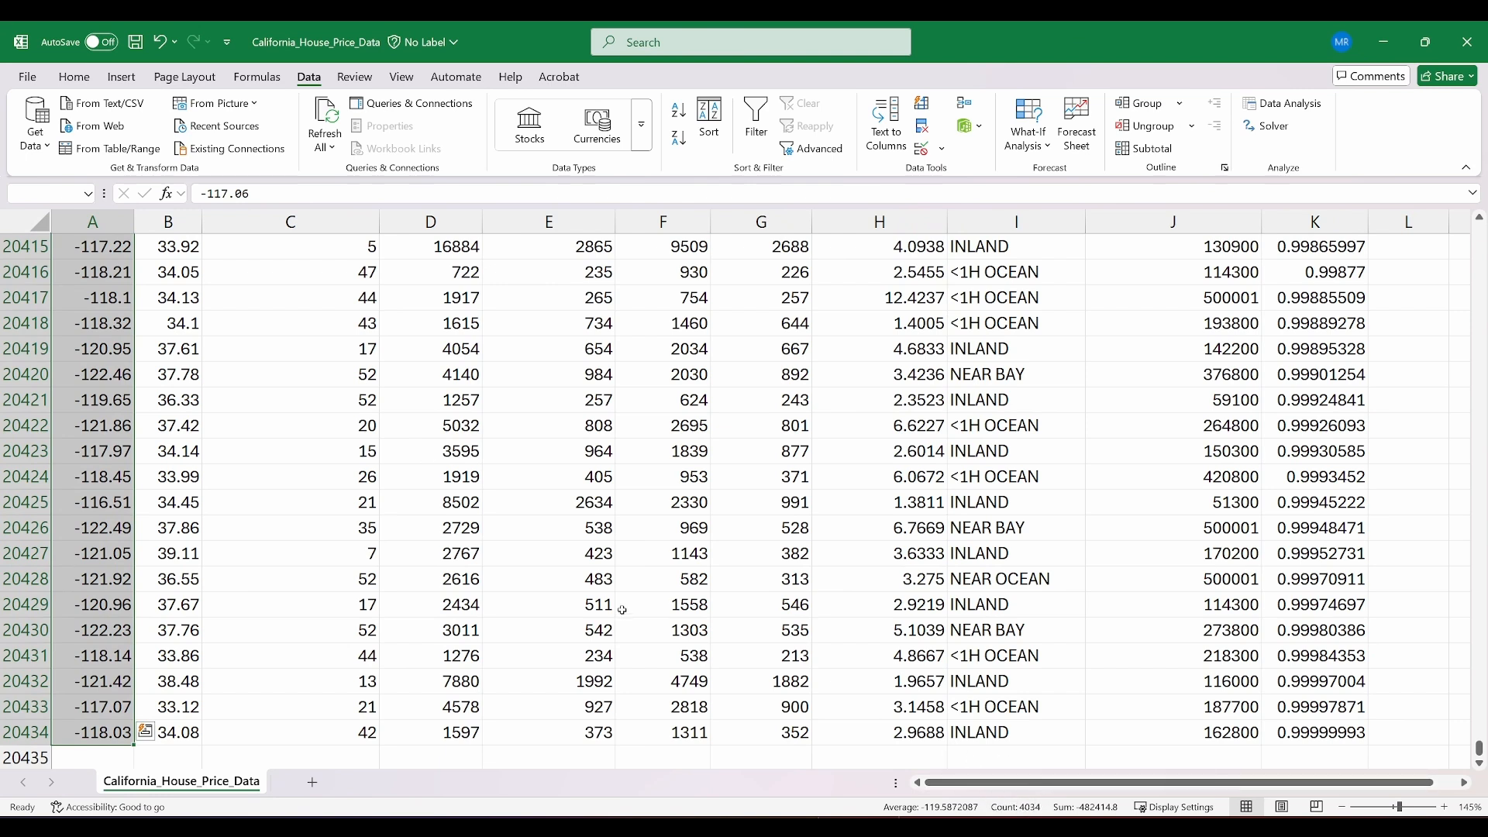
{"action": "key", "text": "shift+Right"}
{"action": "key", "text": "shift+Right"}
{"action": "key", "text": "shift+Right"}
{"action": "key", "text": "shift+Right"}
{"action": "key", "text": "shift+Right"}
{"action": "key", "text": "shift+Right"}
{"action": "key", "text": "shift+Right"}
{"action": "key", "text": "shift+Right"}
{"action": "key", "text": "shift+Right"}
{"action": "key", "text": "shift+Right"}
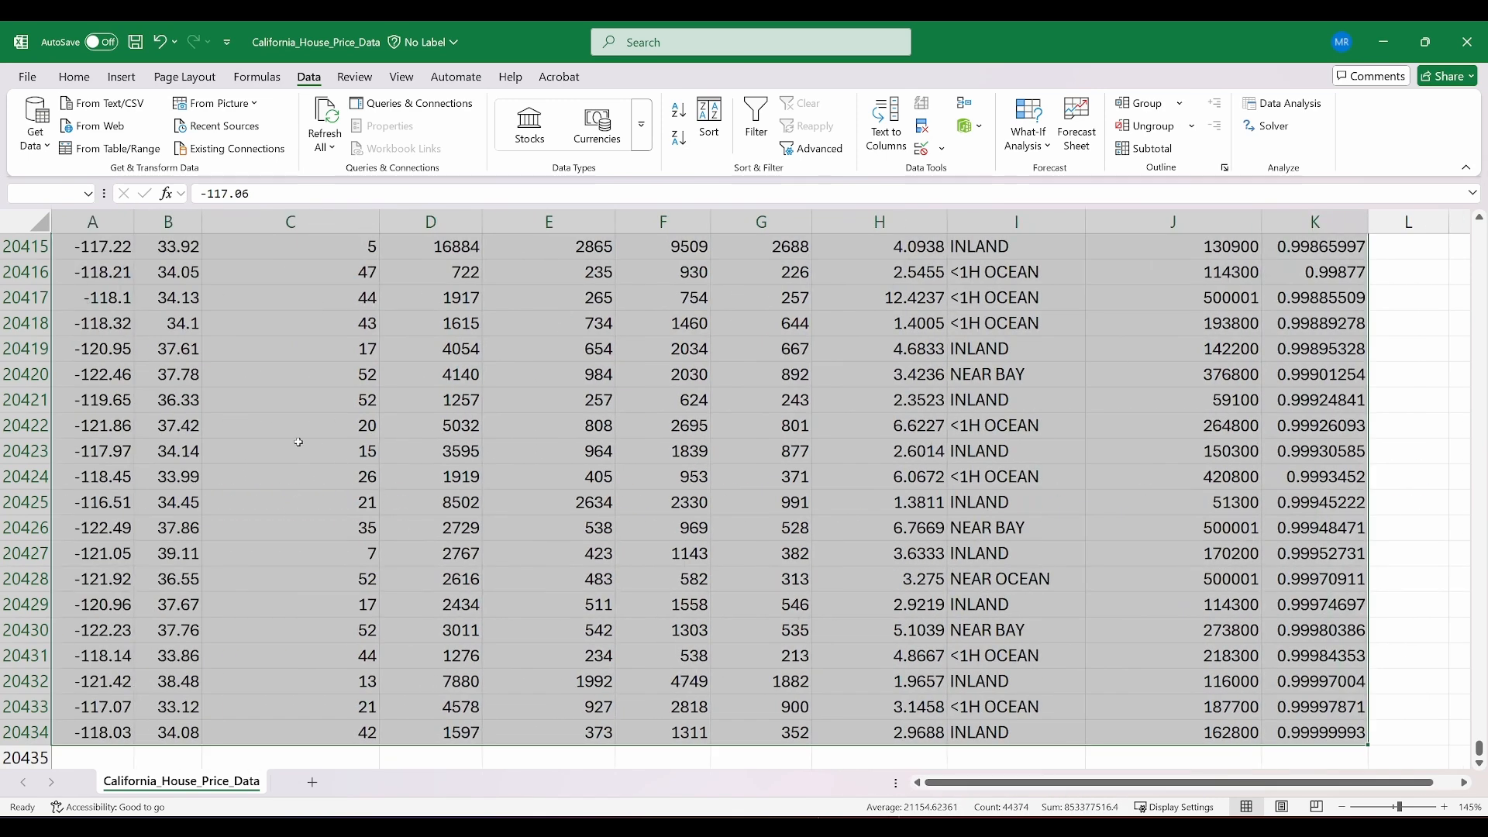
{"action": "right_click", "coordinate": [298, 442]}
{"action": "left_click", "coordinate": [343, 275]}
{"action": "scroll", "coordinate": [322, 620], "scroll_direction": "right", "scroll_amount": 3}
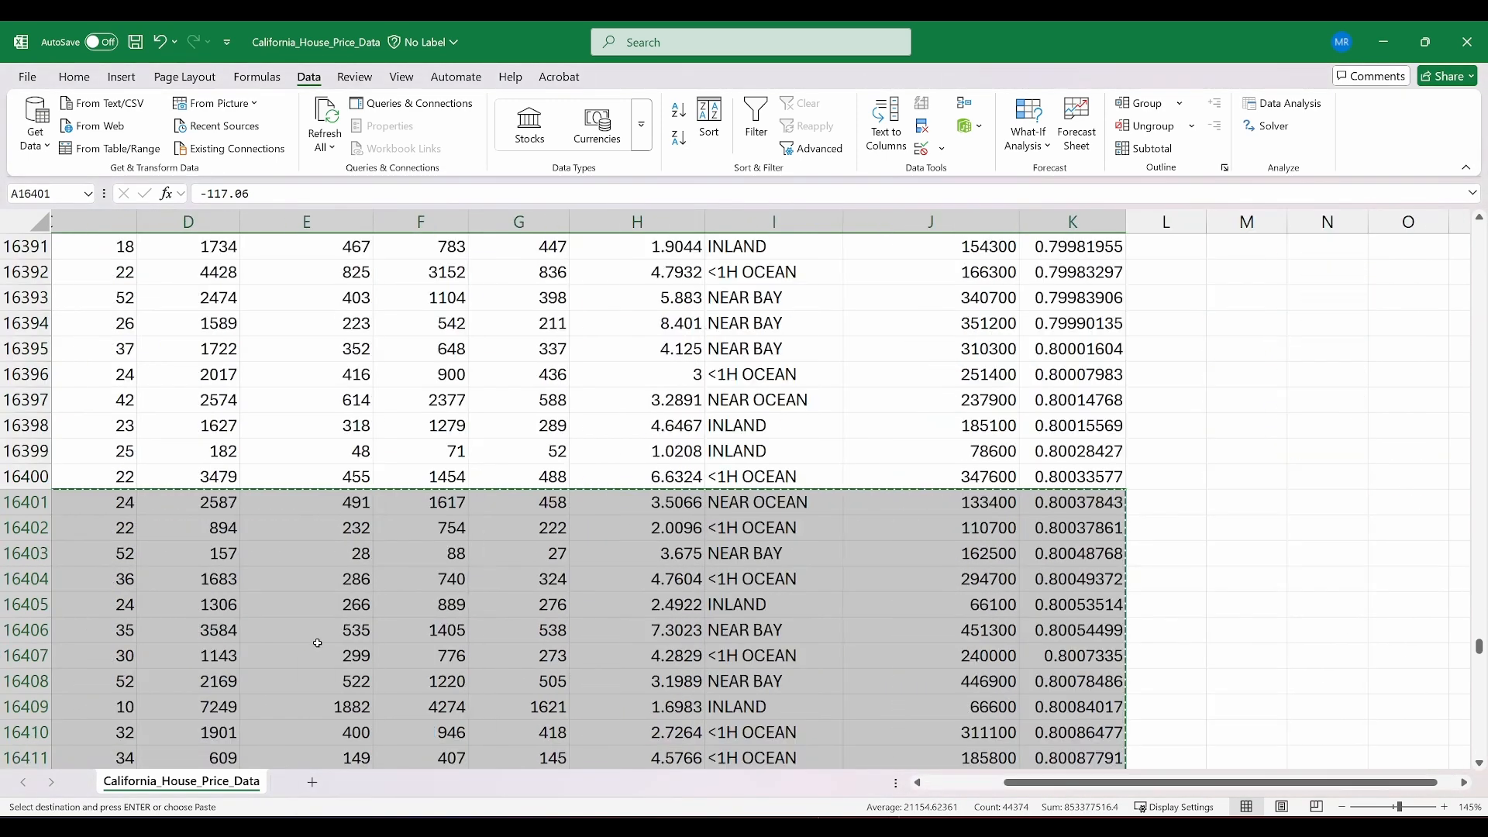
- Add a new worksheet and paste the cut rows into it starting at cell A2
{"action": "left_click", "coordinate": [312, 783]}
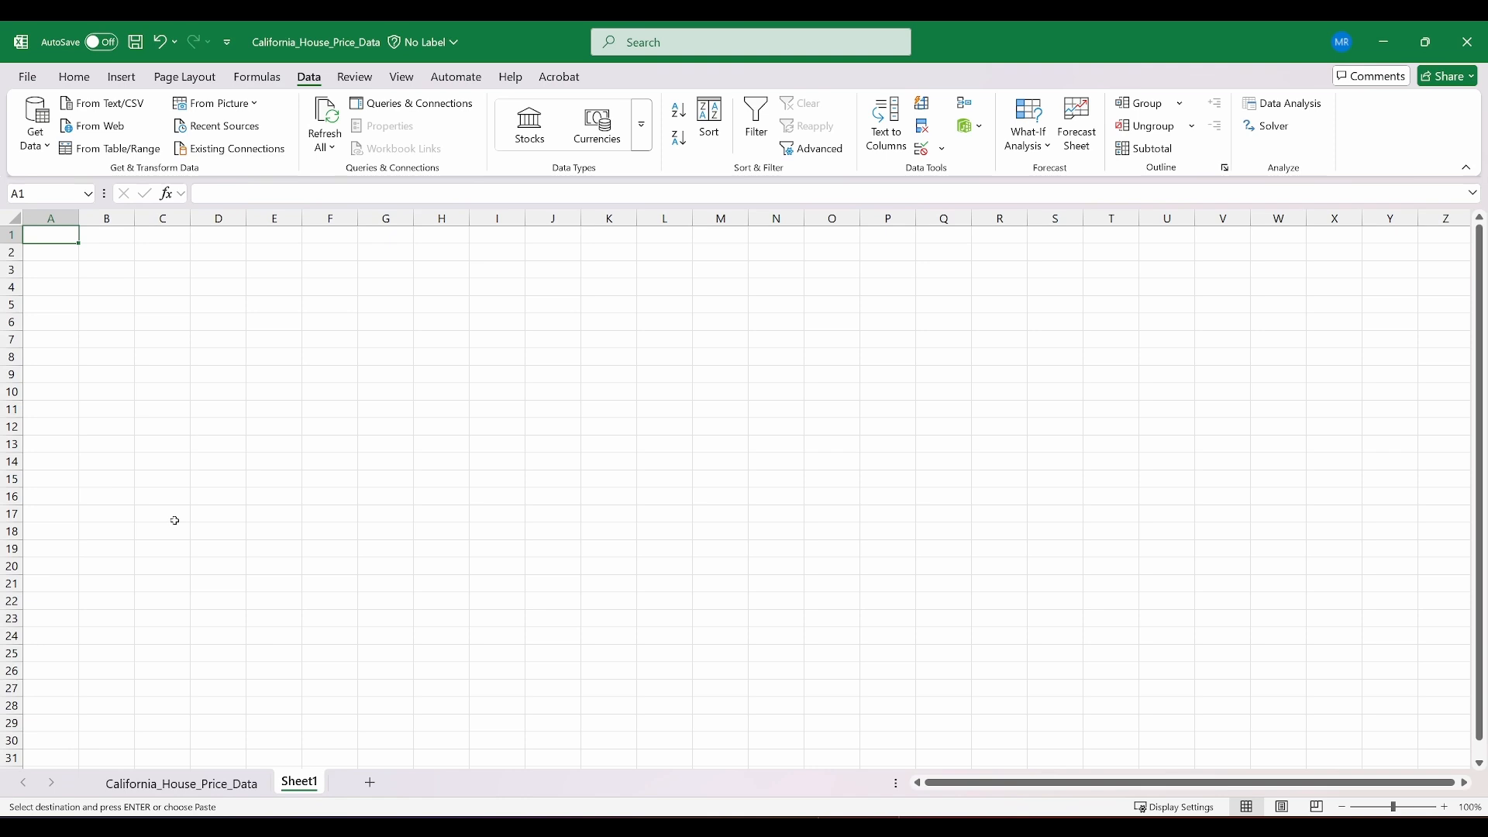
{"action": "left_click", "coordinate": [63, 254]}
{"action": "key", "text": "ctrl+v"}
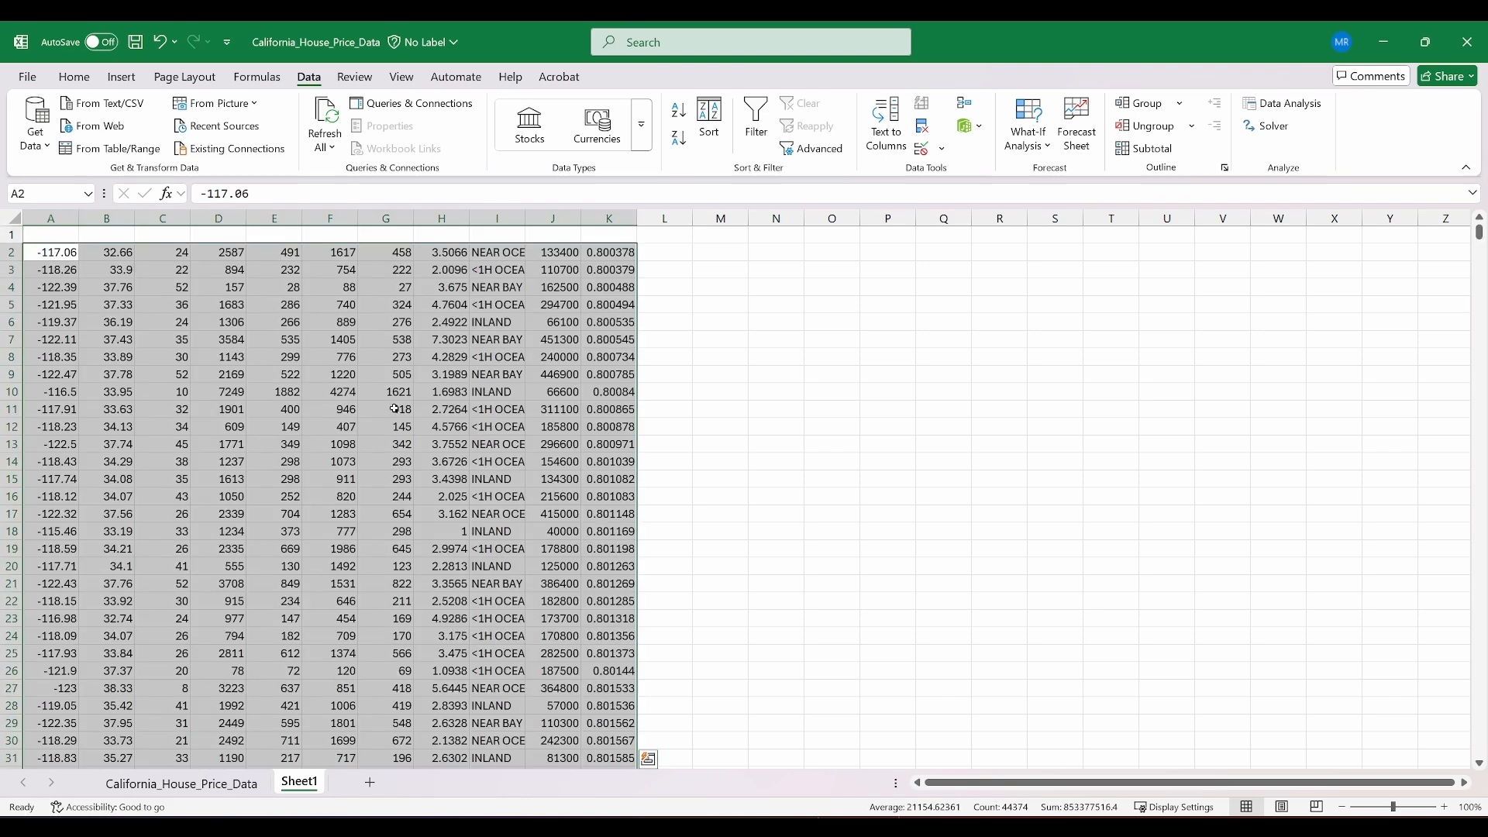
- Copy the header row A1:K1 from the California_House_Price_Data sheet into row 1 of Sheet1
{"action": "left_click", "coordinate": [223, 788]}
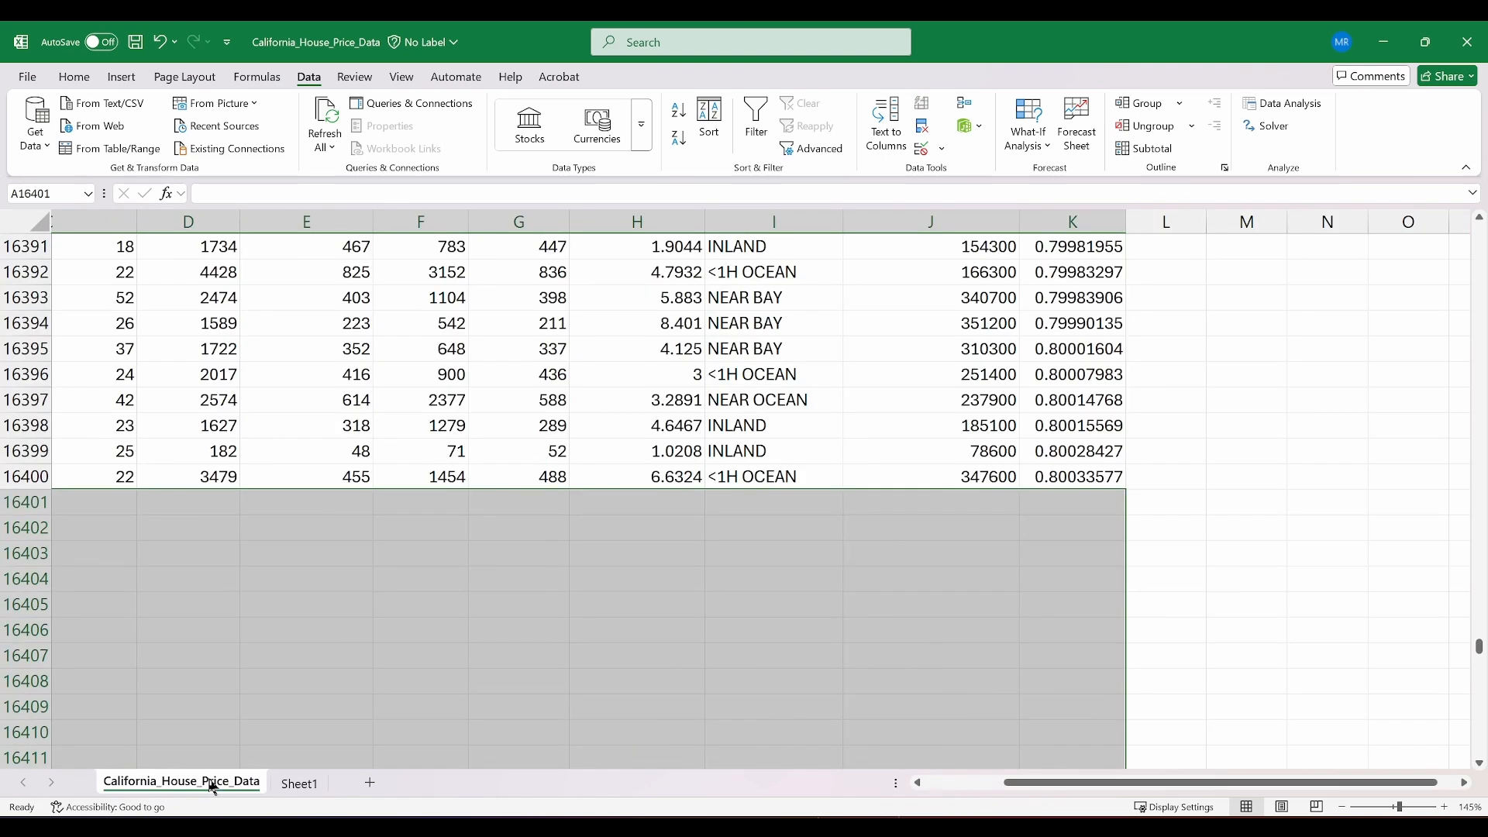
{"action": "left_click", "coordinate": [172, 408]}
{"action": "key", "text": "ctrl+Up"}
{"action": "key", "text": "ctrl+Left"}
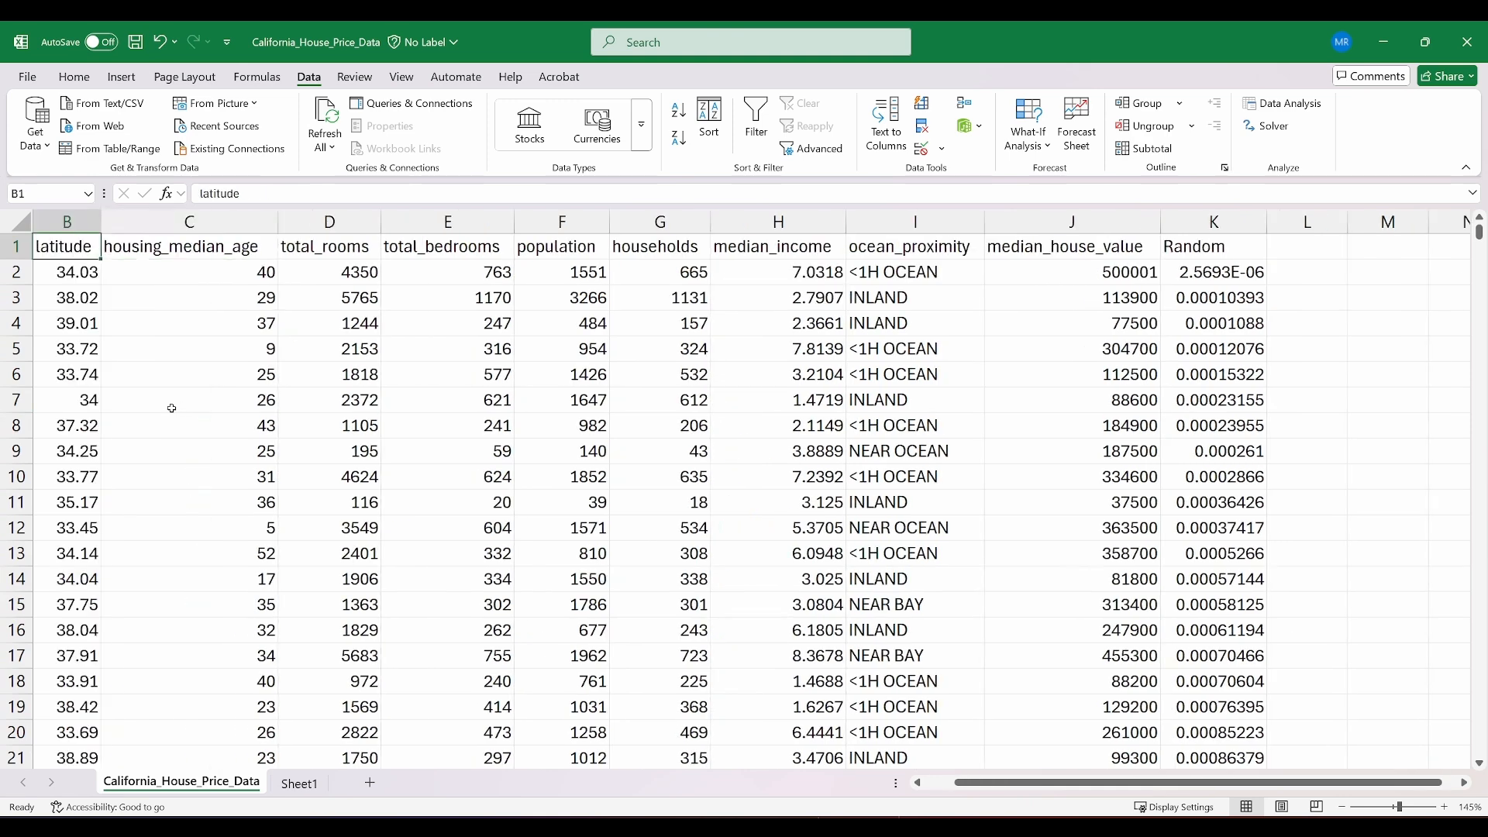
{"action": "key", "text": "shift+Right"}
{"action": "key", "text": "shift+Right"}
{"action": "key", "text": "shift+Right"}
{"action": "key", "text": "shift+Right"}
{"action": "key", "text": "shift+Right"}
{"action": "key", "text": "shift+Right"}
{"action": "key", "text": "shift+Right"}
{"action": "key", "text": "shift+Right"}
{"action": "key", "text": "shift+Right"}
{"action": "key", "text": "shift+Right"}
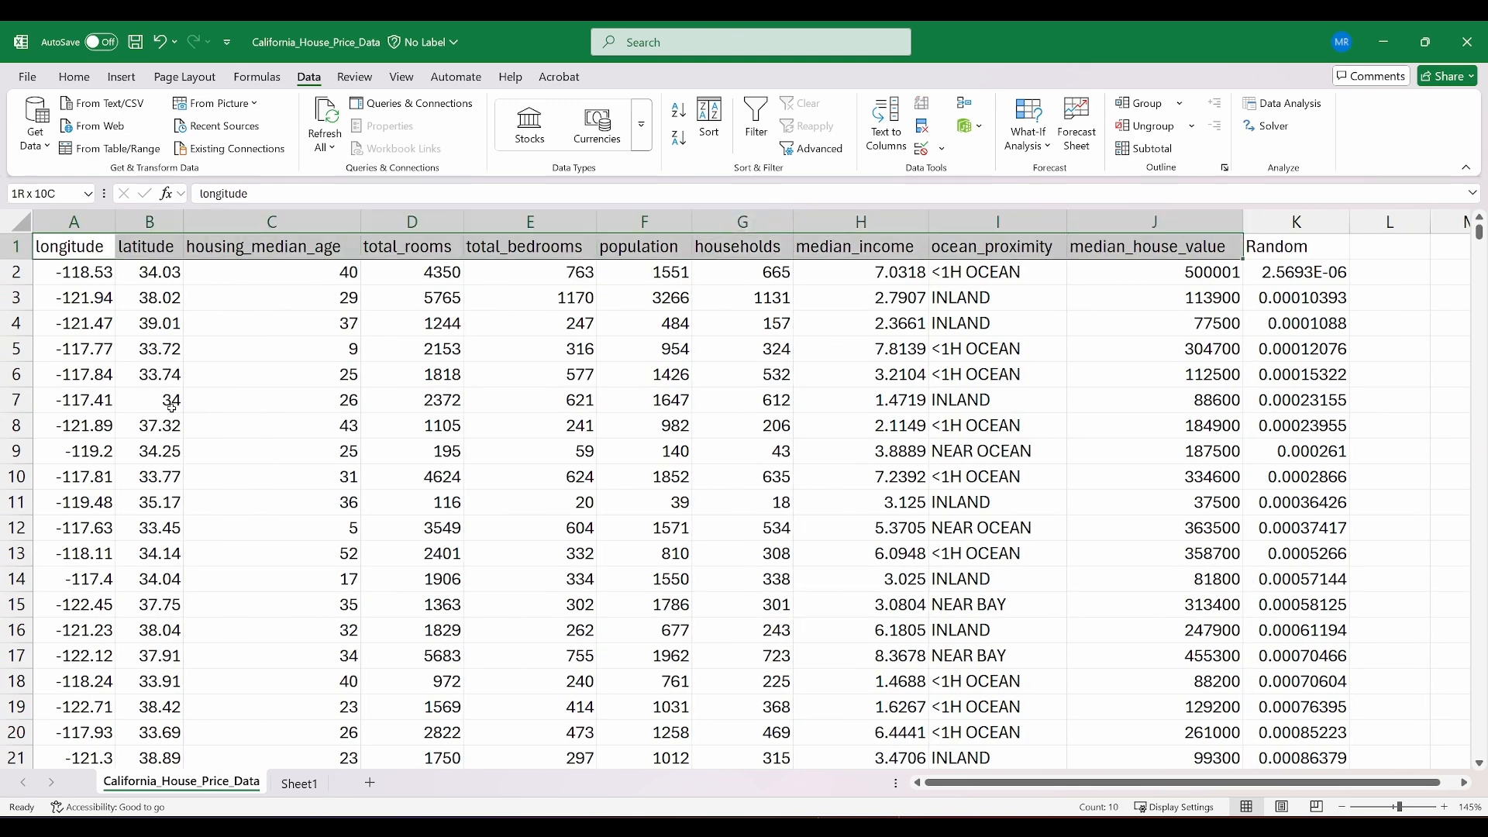
{"action": "key", "text": "ctrl+c"}
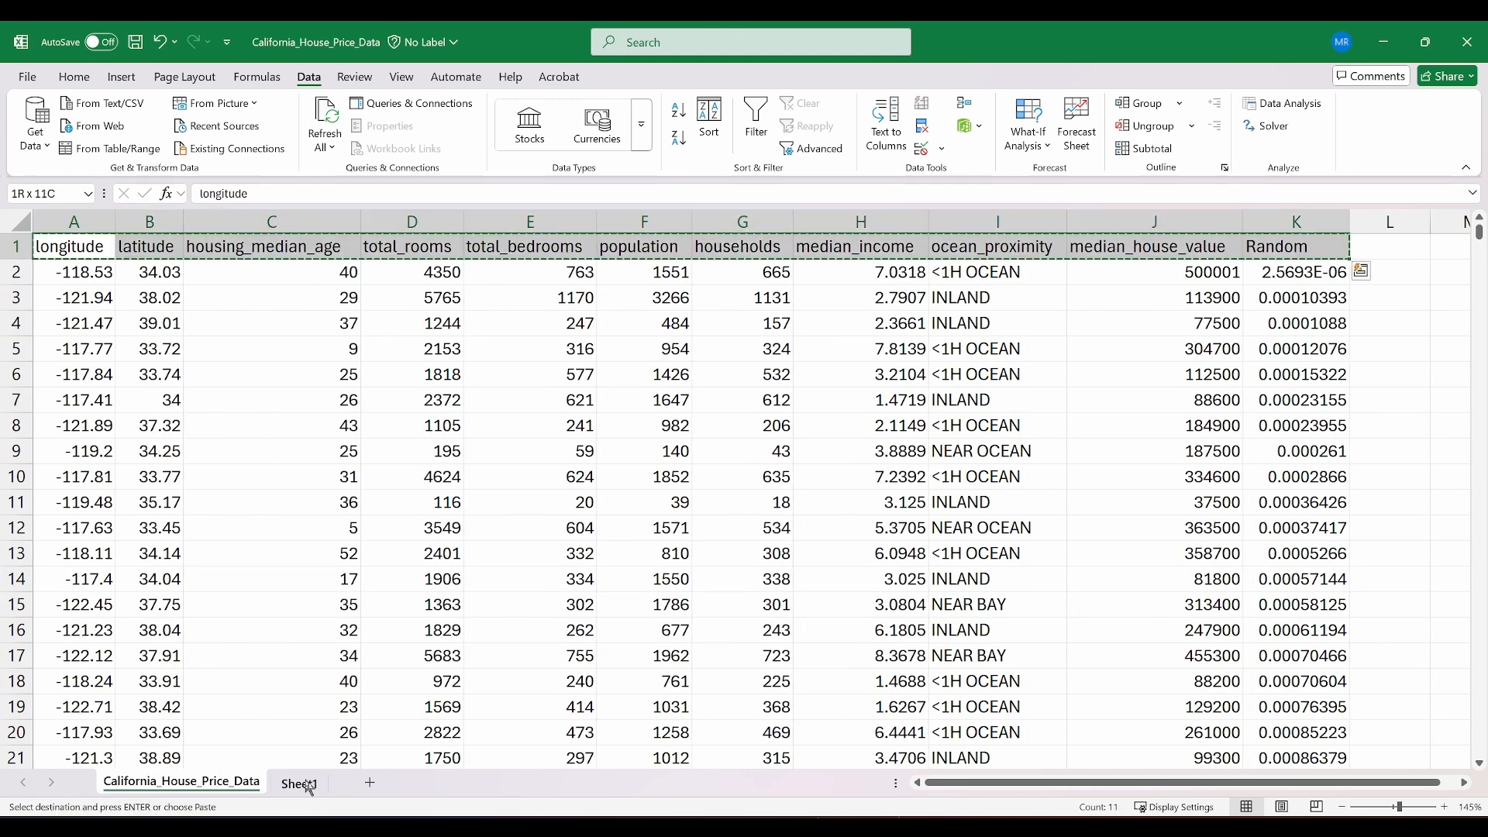
{"action": "left_click", "coordinate": [300, 784]}
{"action": "left_click", "coordinate": [43, 235]}
{"action": "key", "text": "ctrl+v"}
- Autofit the widths of all columns in Sheet1 to their contents
{"action": "left_click", "coordinate": [508, 344]}
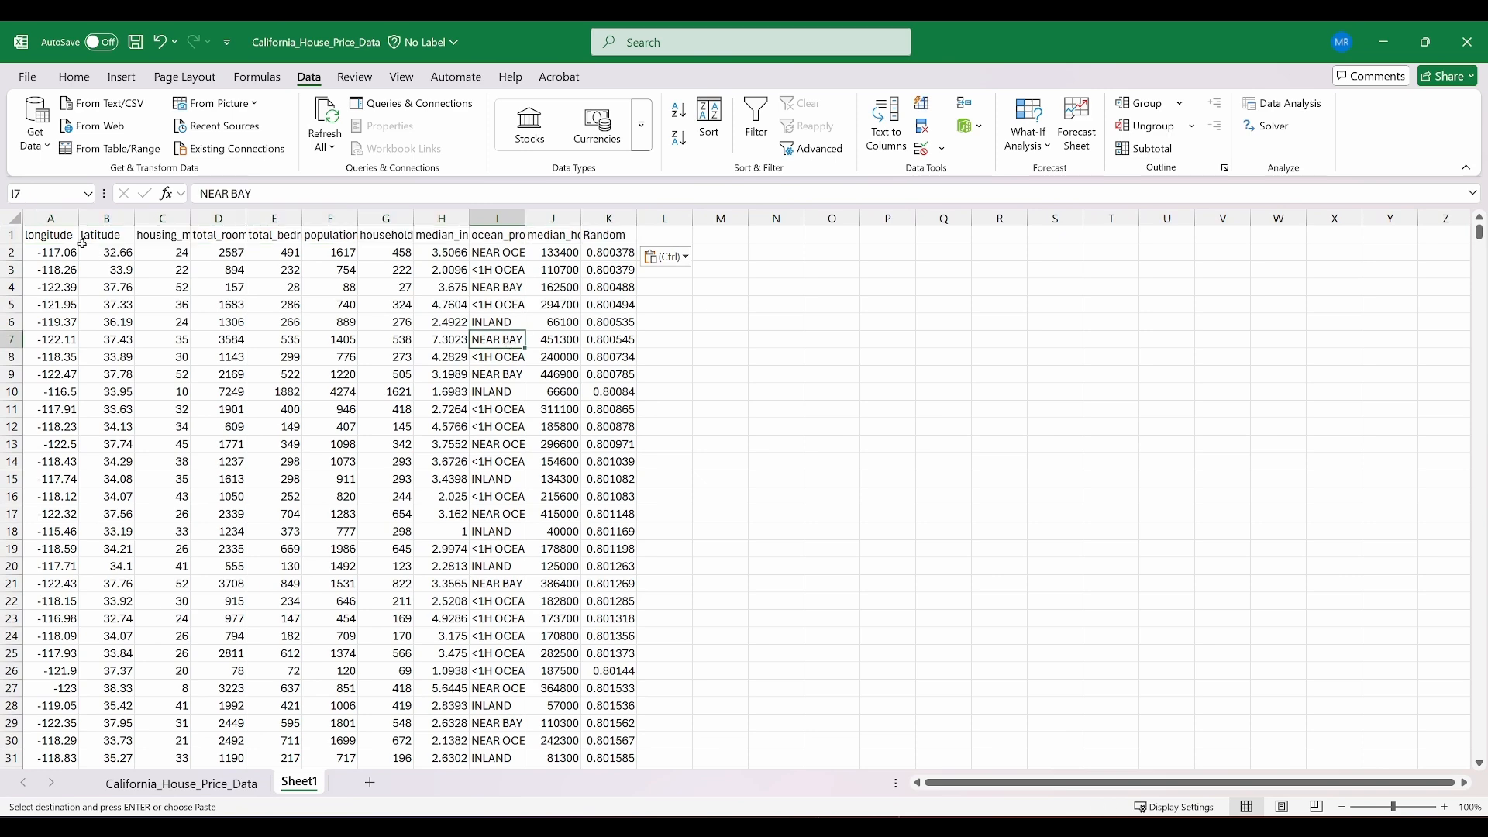
{"action": "left_click", "coordinate": [15, 218]}
{"action": "double_click", "coordinate": [79, 218]}
{"action": "left_click", "coordinate": [674, 287]}
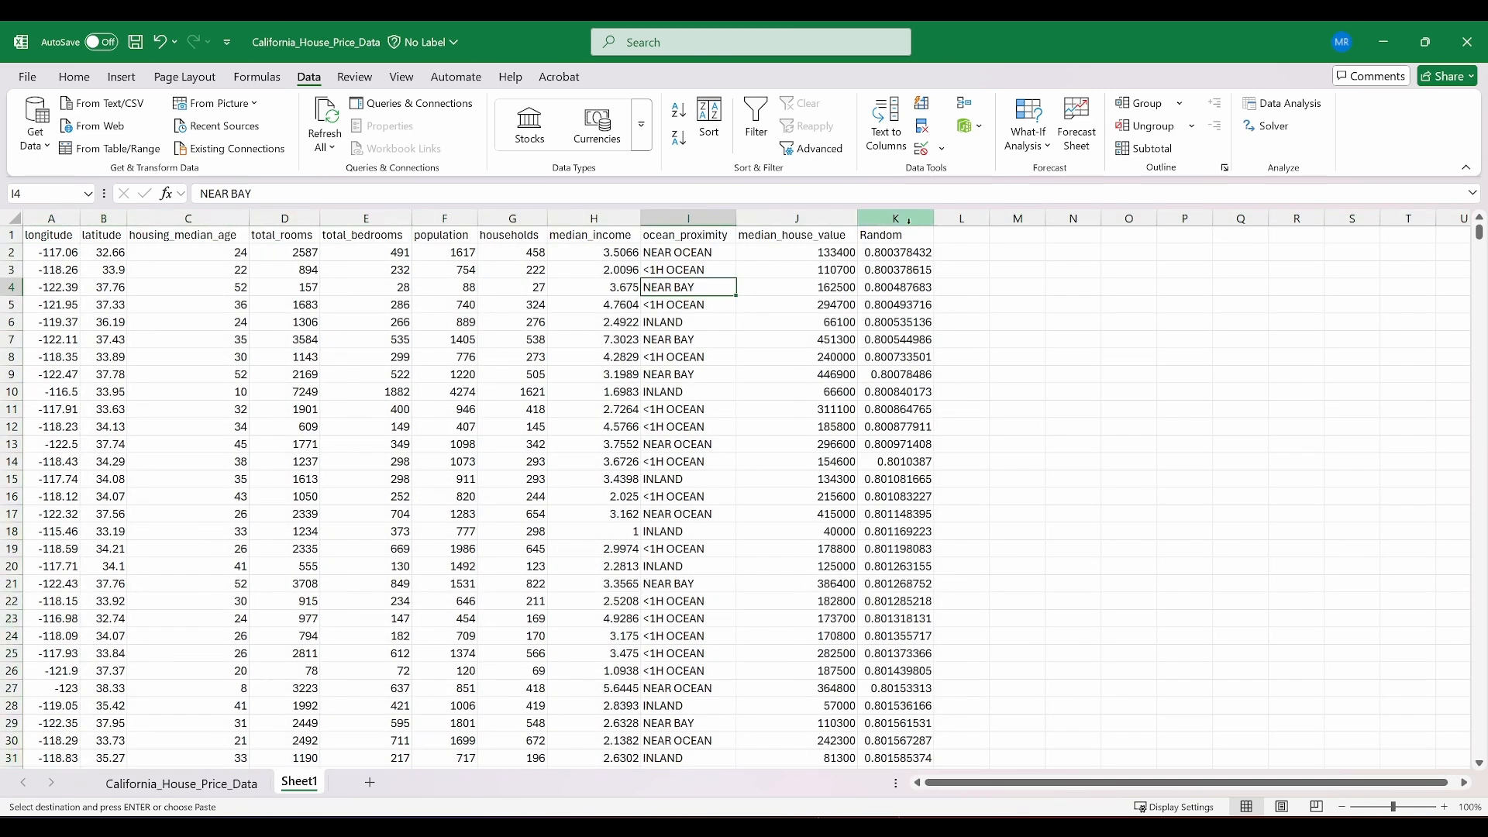
- Delete the Random column K from both Sheet1 and the California_House_Price_Data sheet
{"action": "left_click", "coordinate": [896, 218]}
{"action": "right_click", "coordinate": [902, 221]}
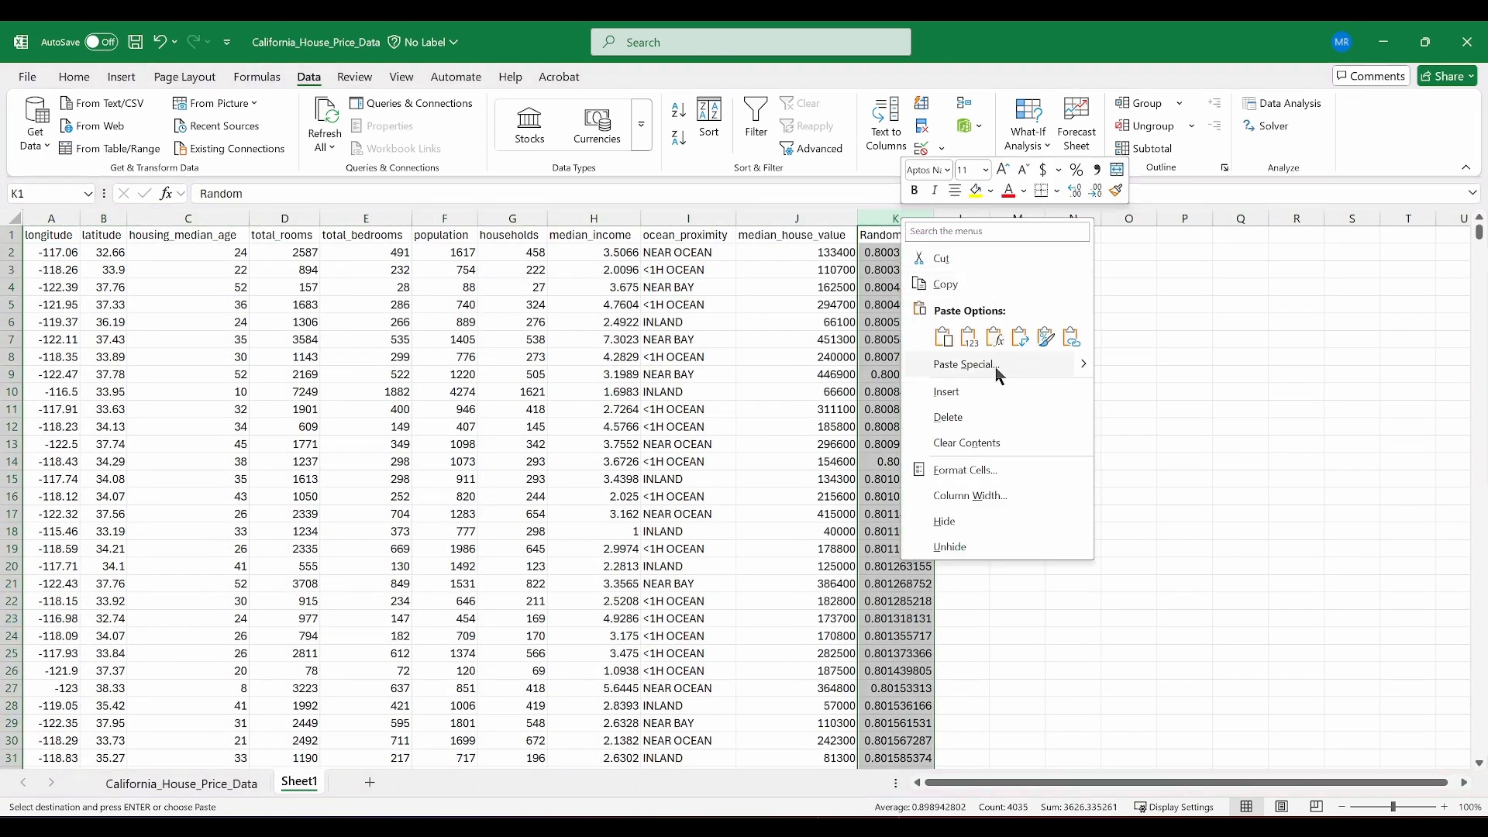
{"action": "left_click", "coordinate": [988, 417]}
{"action": "left_click", "coordinate": [223, 784]}
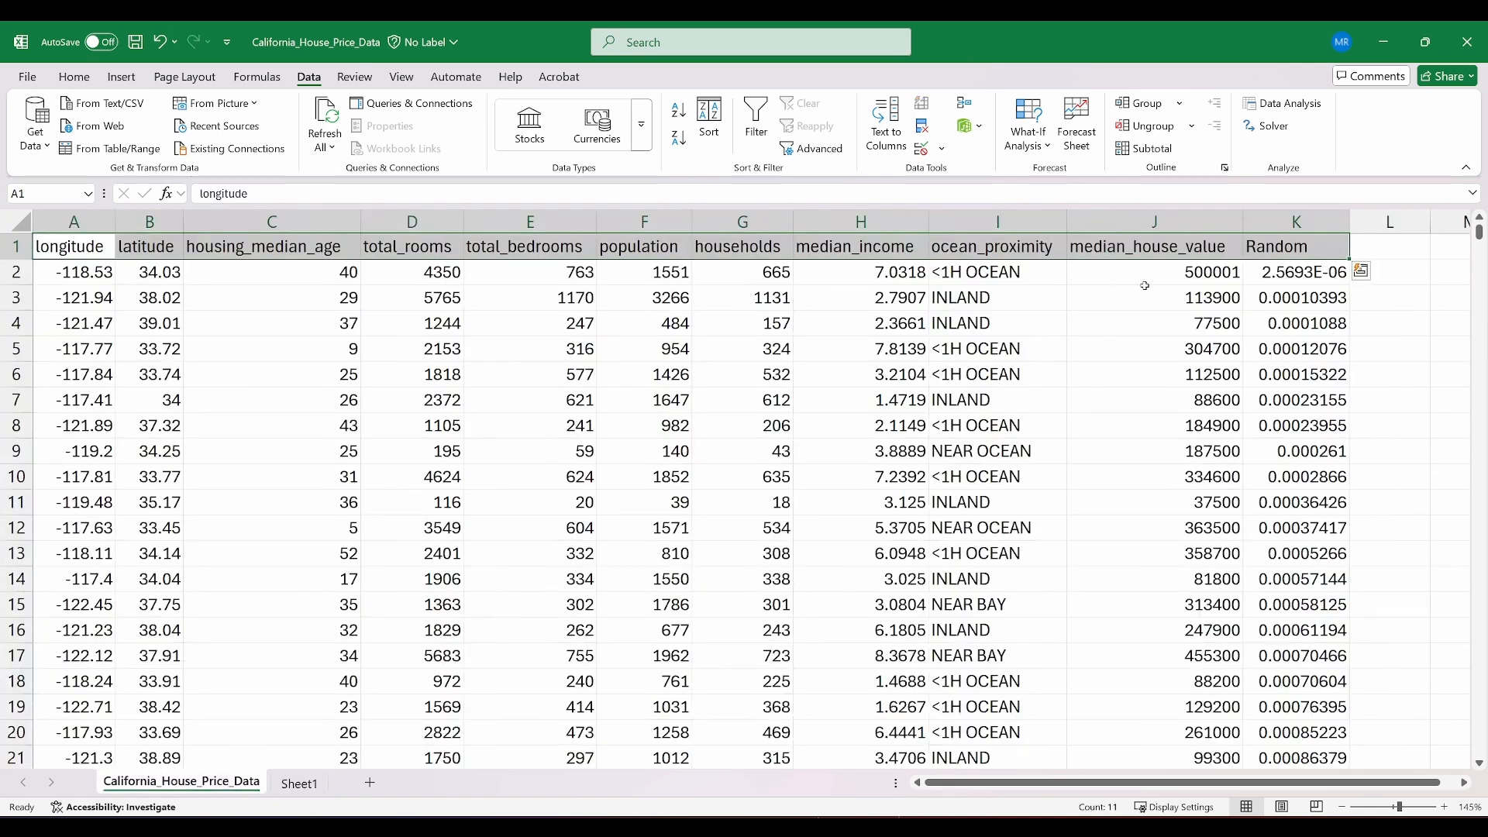
{"action": "left_click", "coordinate": [1296, 223]}
{"action": "right_click", "coordinate": [1296, 225]}
{"action": "left_click", "coordinate": [1214, 430]}
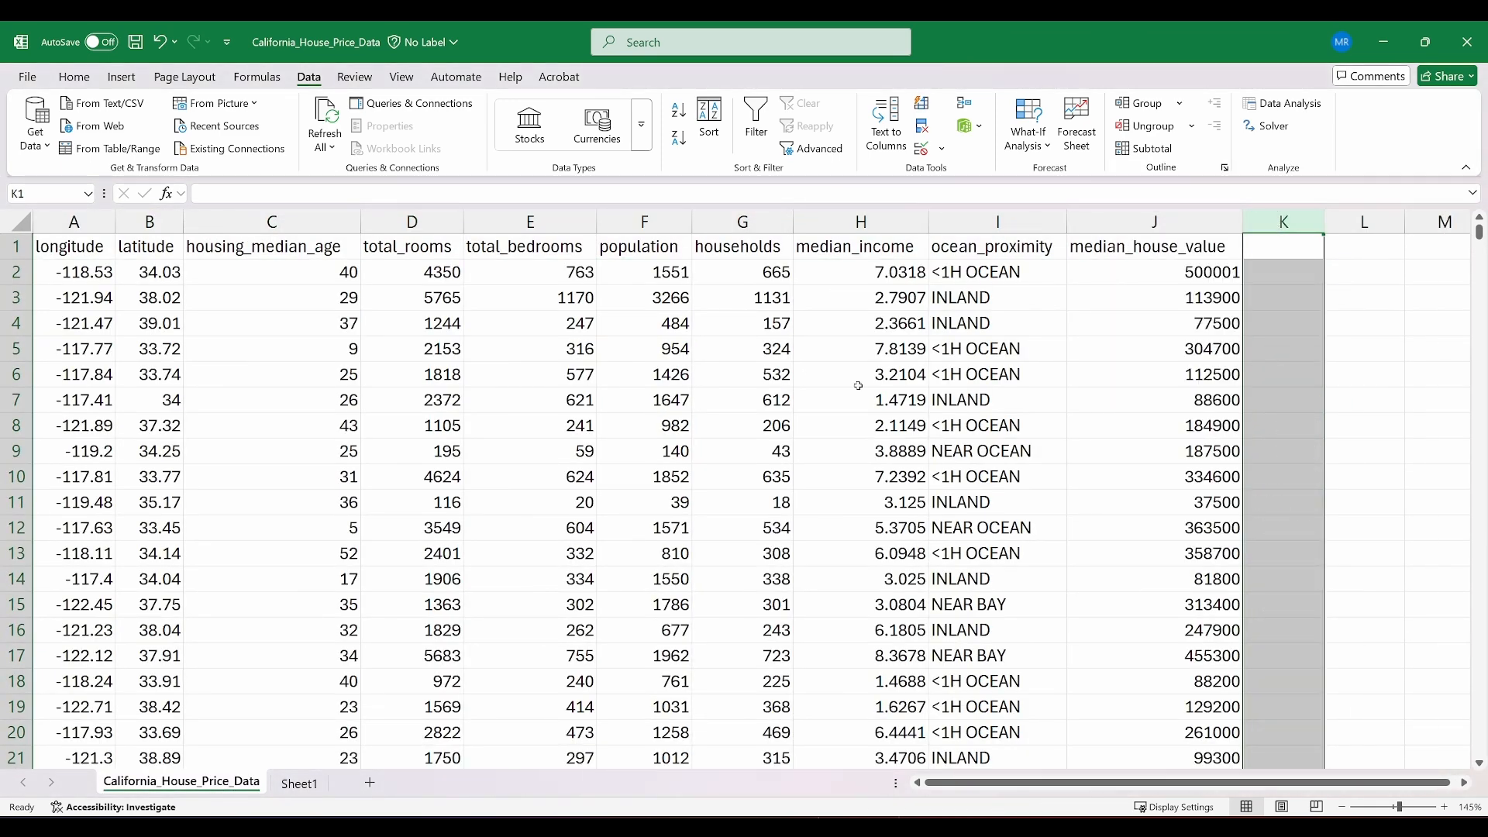
- Rename the California_House_Price_Data sheet as Training and Sheet1 as Testing
{"action": "double_click", "coordinate": [186, 783]}
{"action": "type", "text": "Training"}
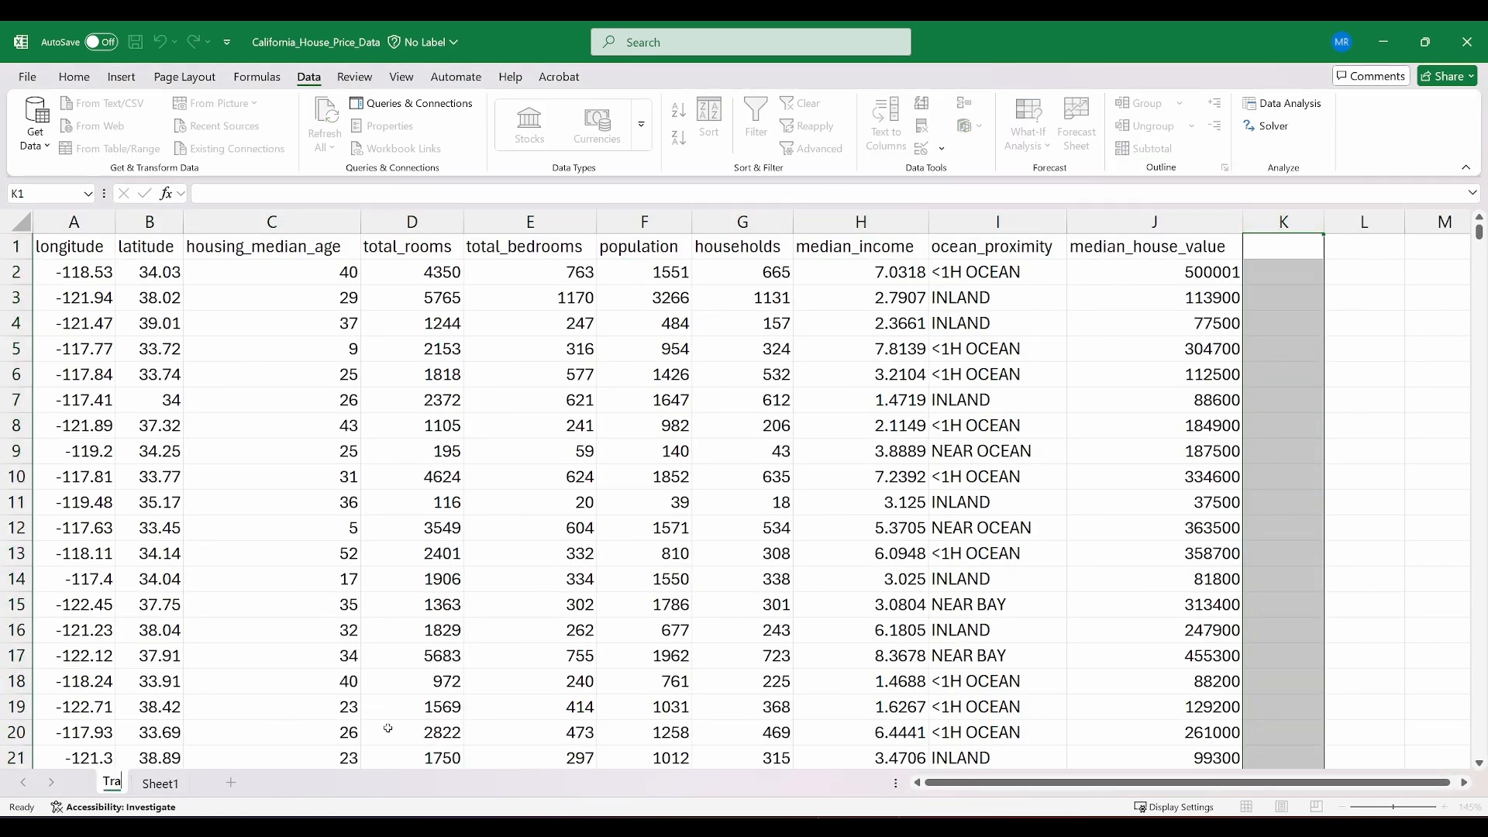
{"action": "key", "text": "Return"}
{"action": "left_click", "coordinate": [189, 784]}
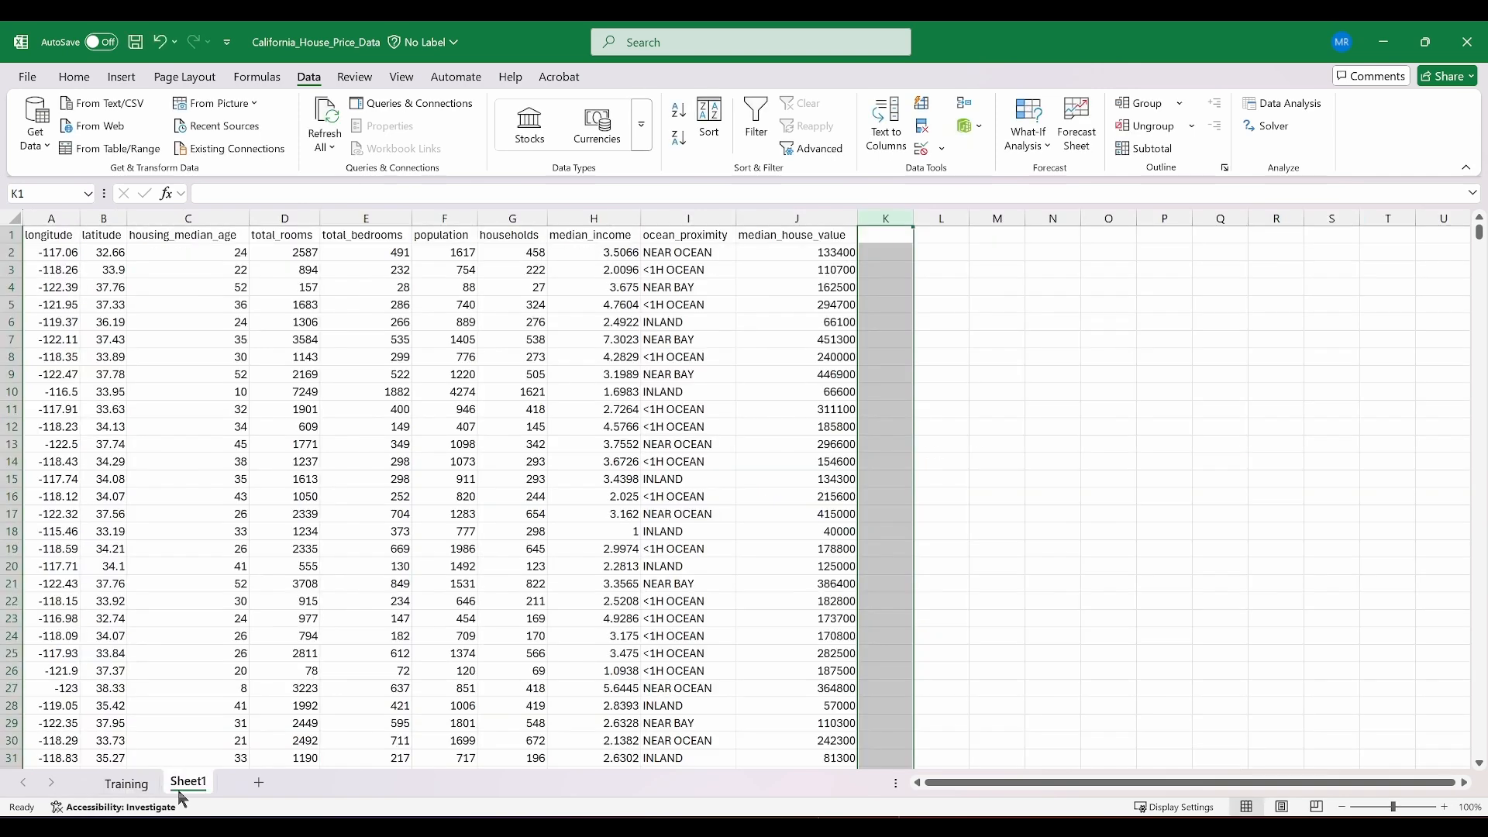
{"action": "double_click", "coordinate": [190, 784]}
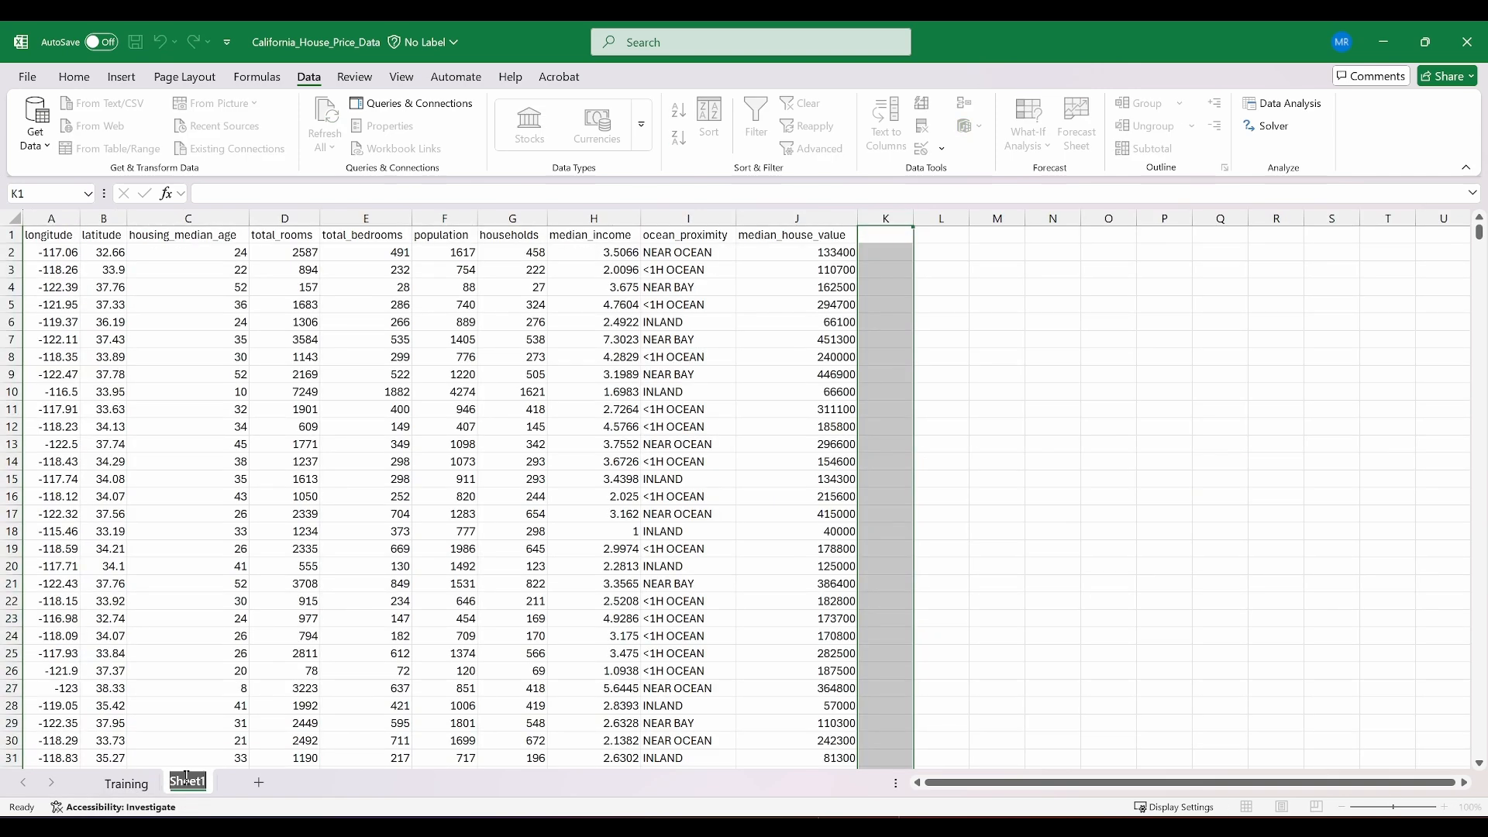
{"action": "type", "text": "Testing"}
{"action": "key", "text": "Return"}
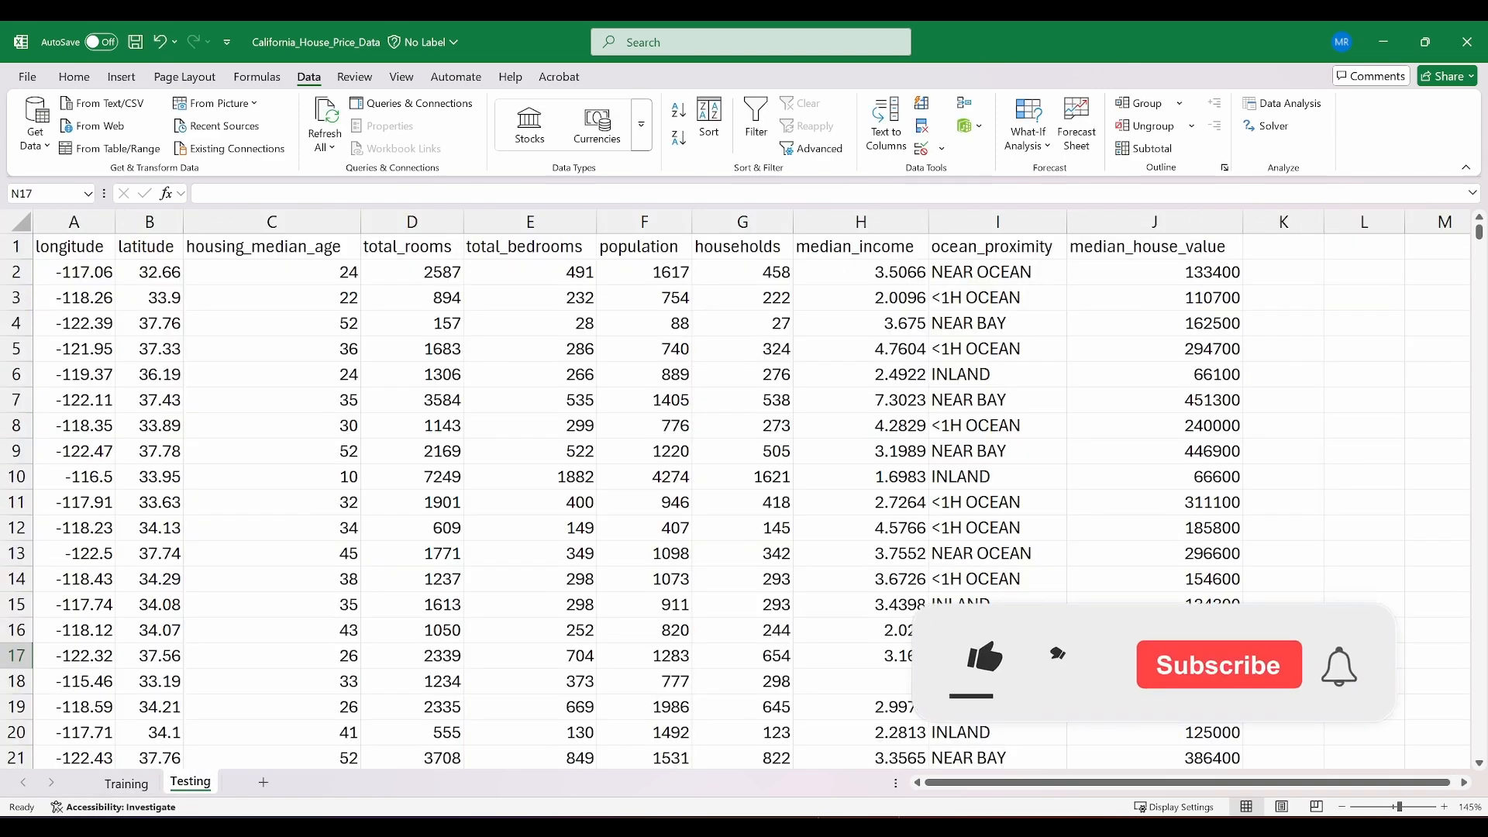